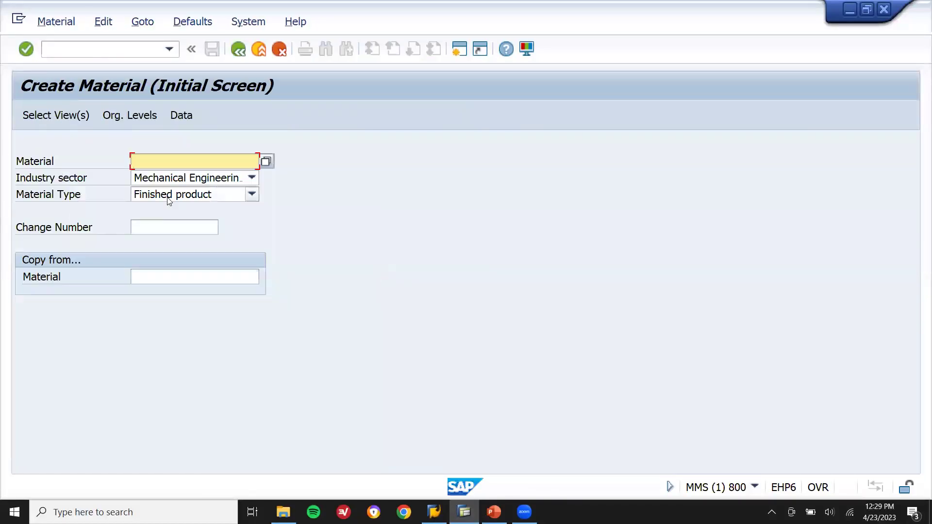
{"action": "key", "text": "Return"}
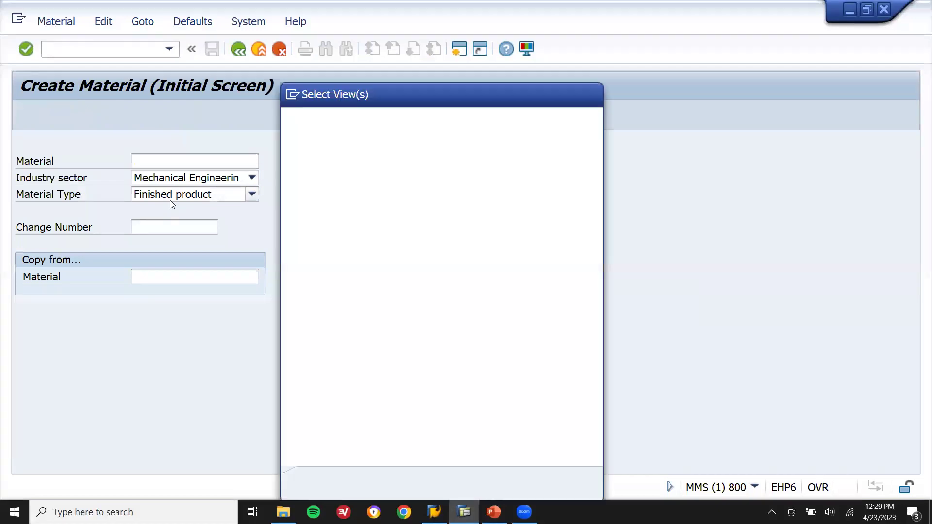
{"action": "left_click", "coordinate": [292, 191]}
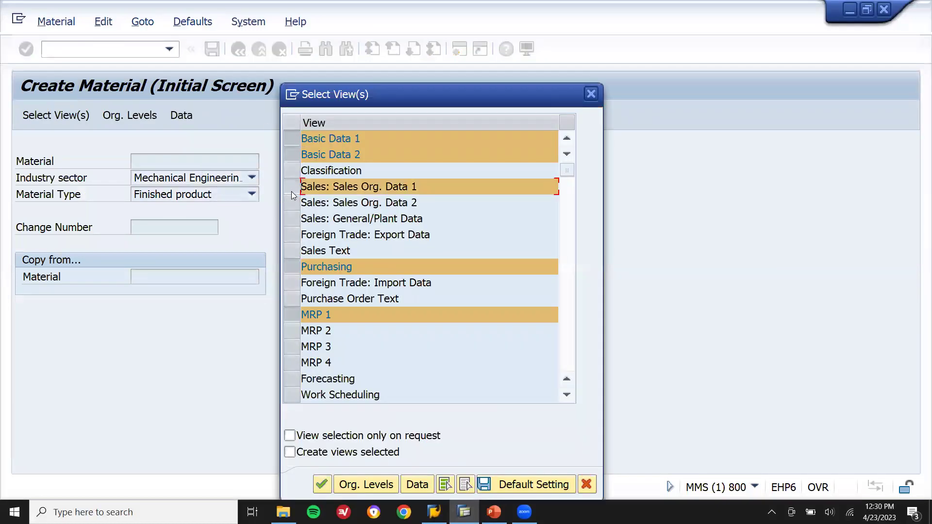
{"action": "left_click", "coordinate": [291, 203]}
{"action": "left_click", "coordinate": [291, 219]}
{"action": "key", "text": "Return"}
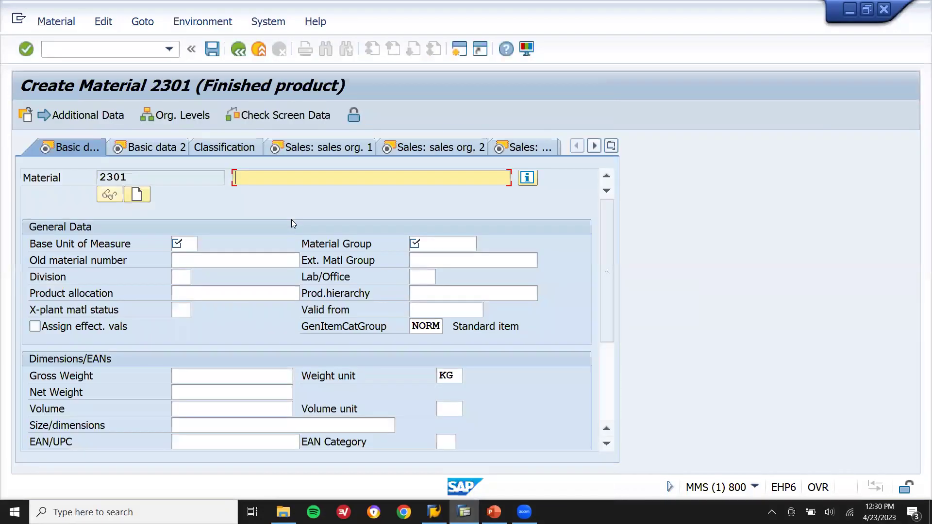
{"action": "left_click", "coordinate": [88, 51]}
{"action": "type", "text": "/n"}
{"action": "key", "text": "Return"}
{"action": "type", "text": "MM01"}
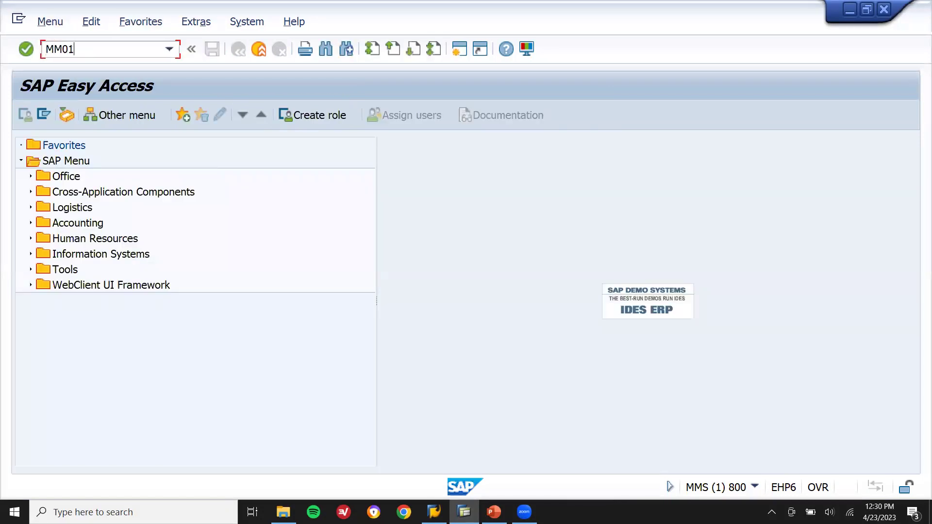
{"action": "key", "text": "Return"}
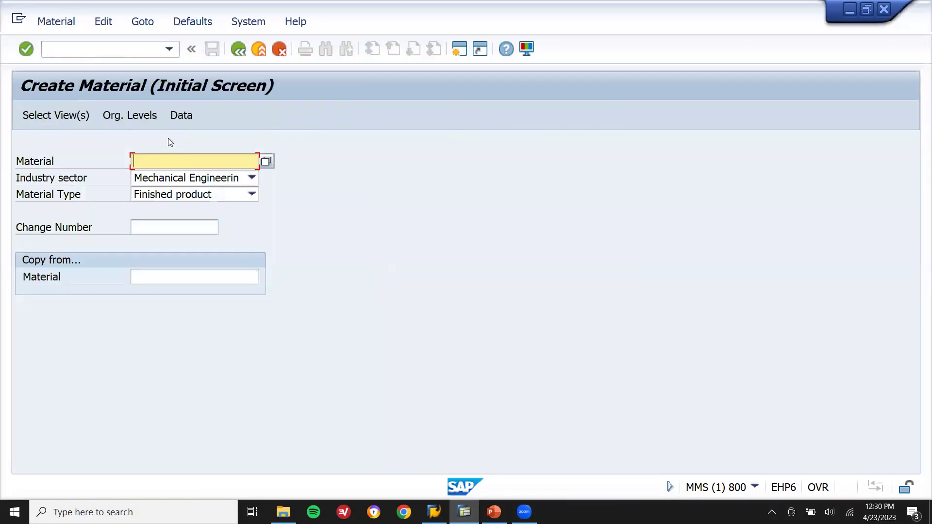
Add the Sales Org. Data 1, Sales Org. Data 2 and Sales: General/Plant Data views to the material's view selection.
{"action": "left_click", "coordinate": [141, 115]}
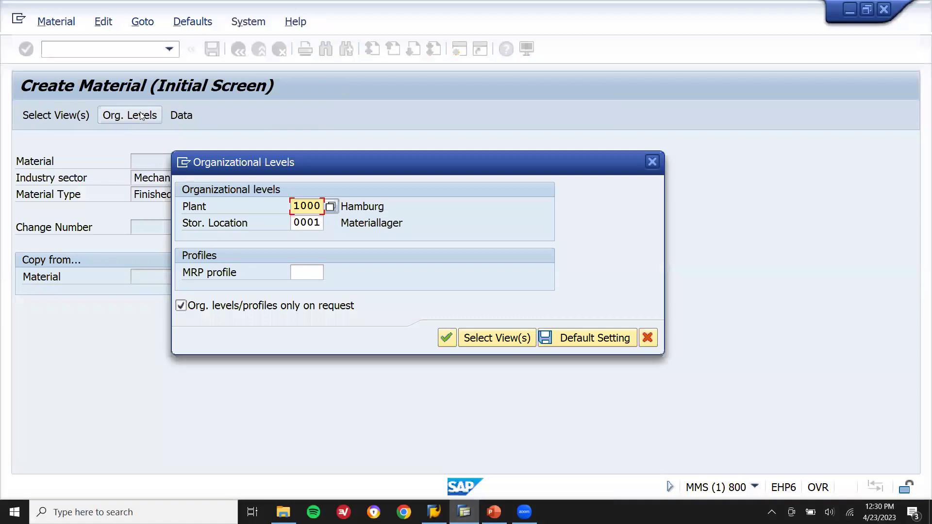
{"action": "left_click", "coordinate": [494, 339]}
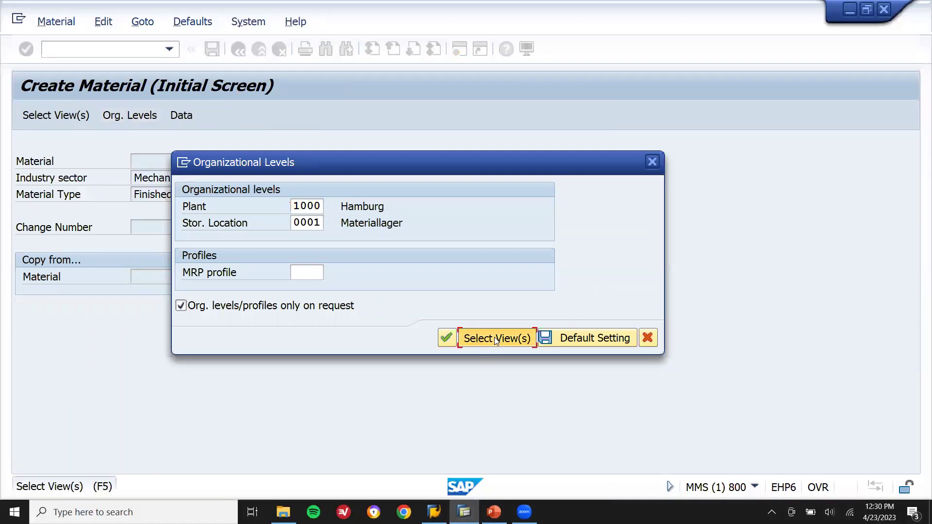
{"action": "left_click", "coordinate": [291, 186]}
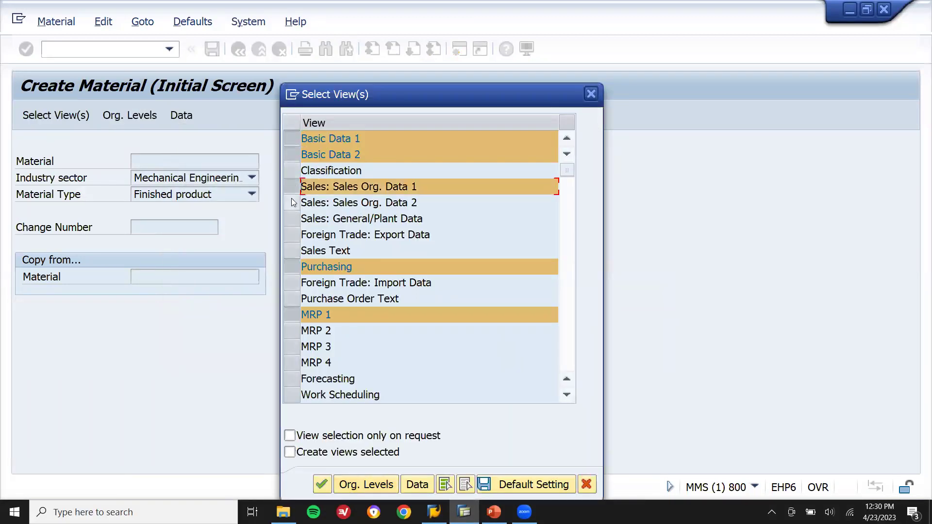
{"action": "left_click", "coordinate": [291, 202]}
{"action": "left_click", "coordinate": [291, 220]}
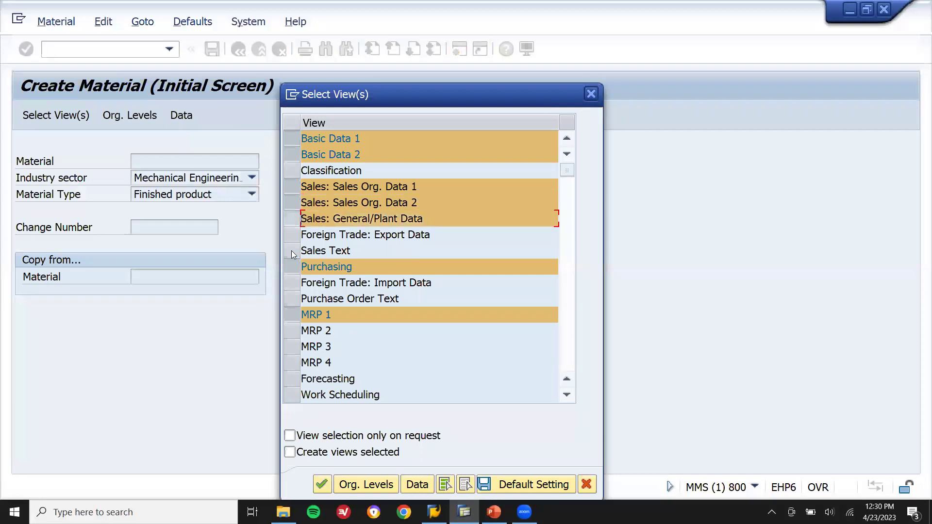
{"action": "left_click", "coordinate": [359, 486]}
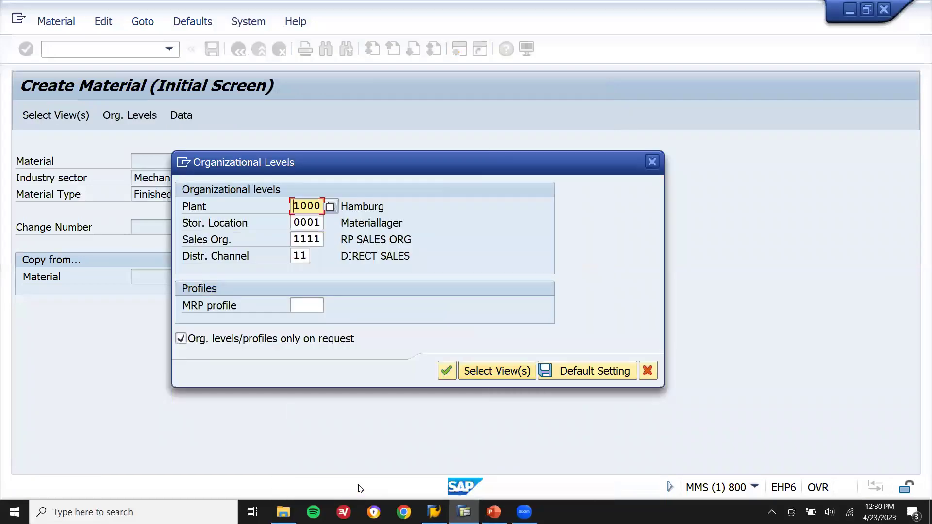
Set the organizational levels to sales organization 1000 and distribution channel 10, and proceed to the material's basic data.
{"action": "key", "text": "Tab"}
{"action": "key", "text": "Tab"}
{"action": "key", "text": "Tab"}
{"action": "key", "text": "shift+Tab"}
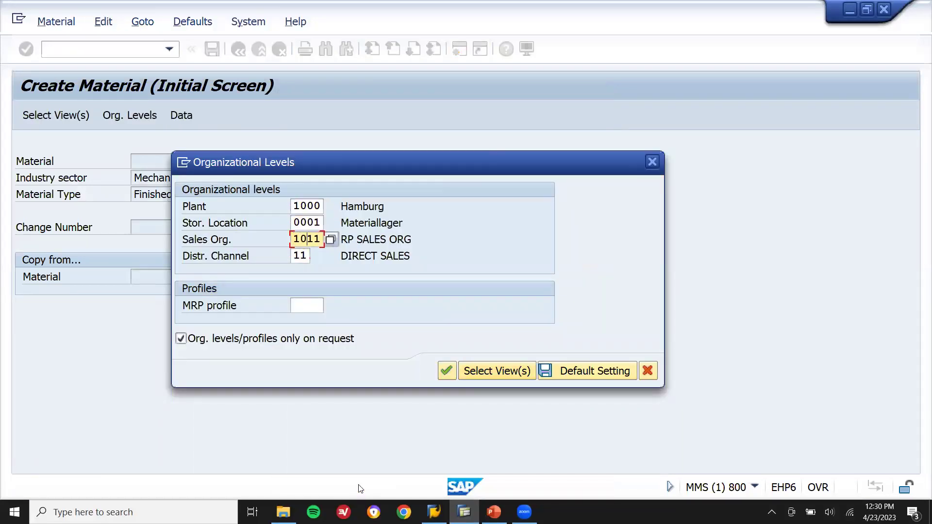
{"action": "key", "text": "Tab"}
{"action": "key", "text": "F4"}
{"action": "key", "text": "Return"}
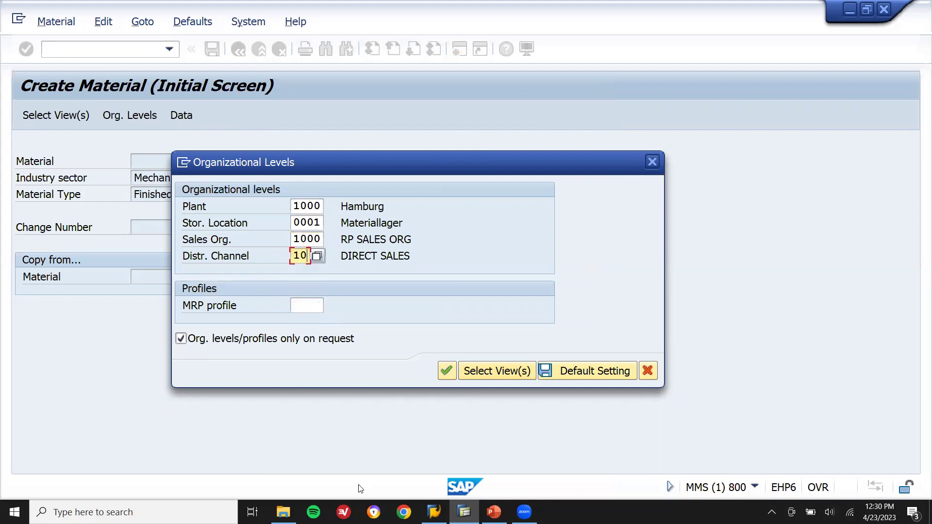
{"action": "key", "text": "Return"}
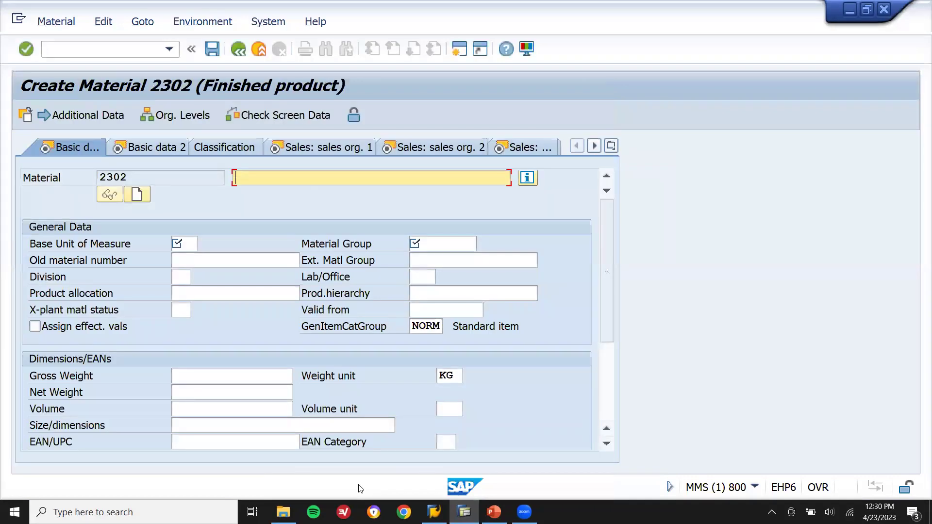
Fill in the basic data with description CEMENT, base unit of measure TO, material group 0001 and division 00.
{"action": "type", "text": "CEMENT"}
{"action": "key", "text": "Return"}
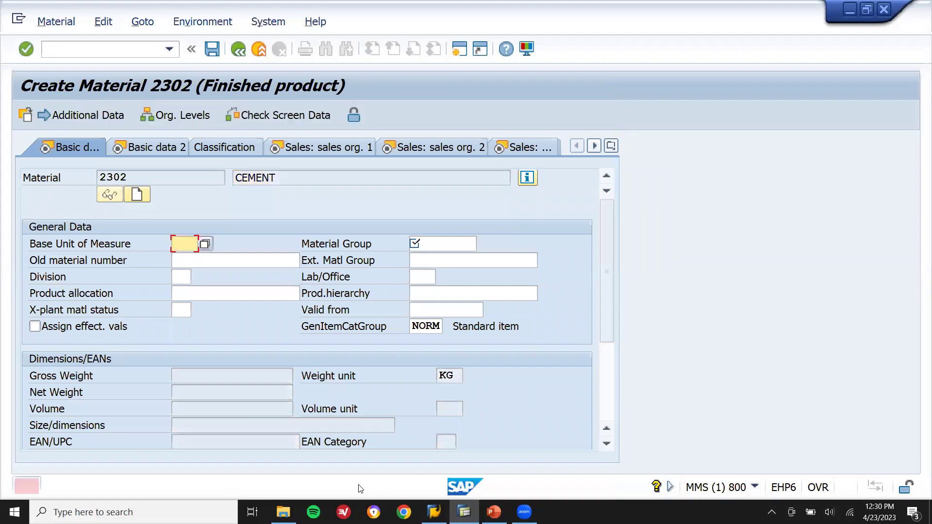
{"action": "type", "text": "TO"}
{"action": "key", "text": "Tab"}
{"action": "key", "text": "F4"}
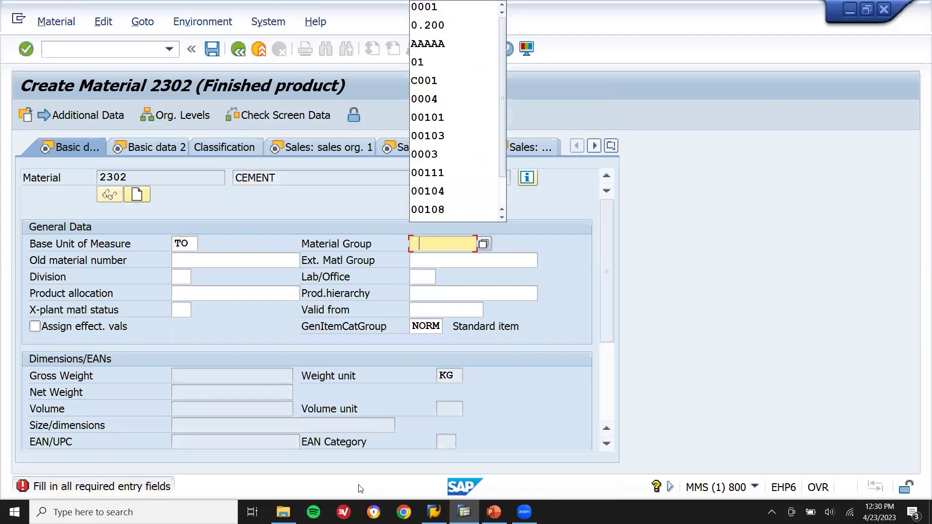
{"action": "key", "text": "Return"}
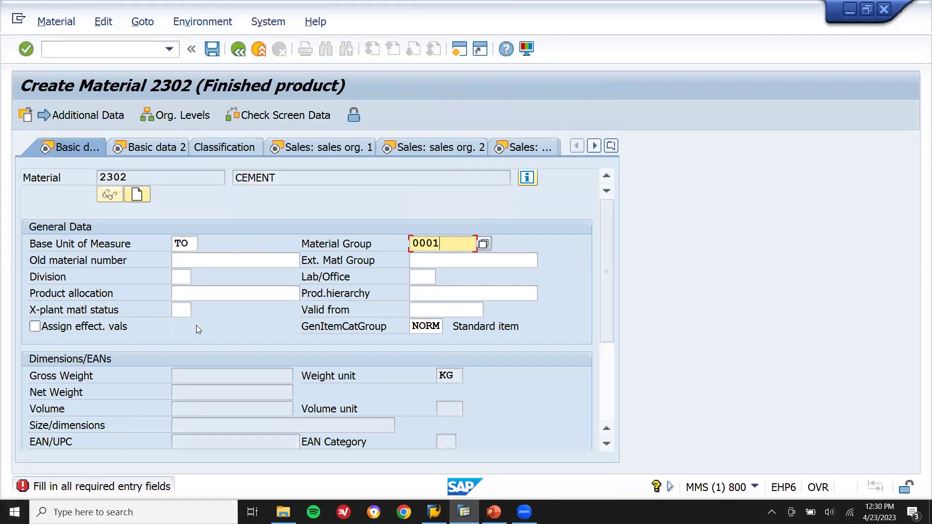
{"action": "left_click", "coordinate": [185, 280]}
{"action": "type", "text": "00"}
{"action": "key", "text": "Return"}
{"action": "key", "text": "Return"}
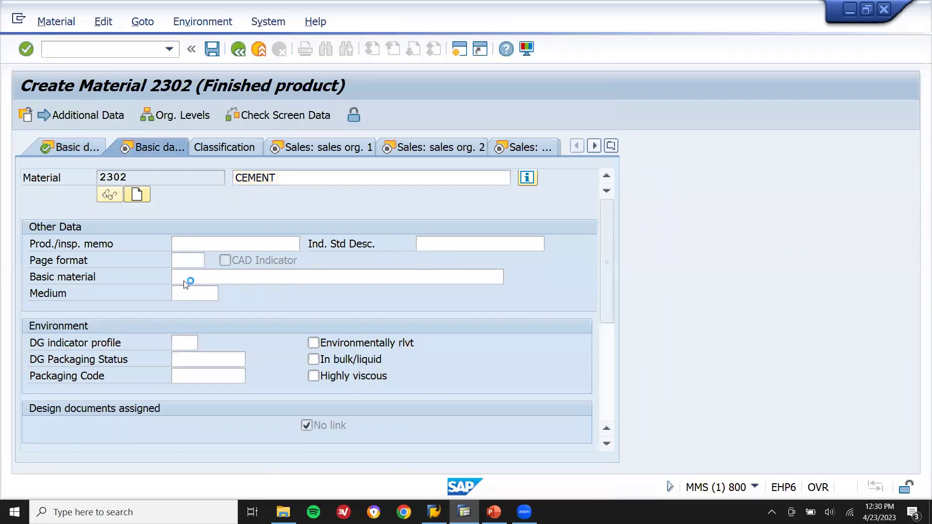
Enter tax classification 0 for every listed country in the material's tax data.
{"action": "key", "text": "Return"}
{"action": "type", "text": "0"}
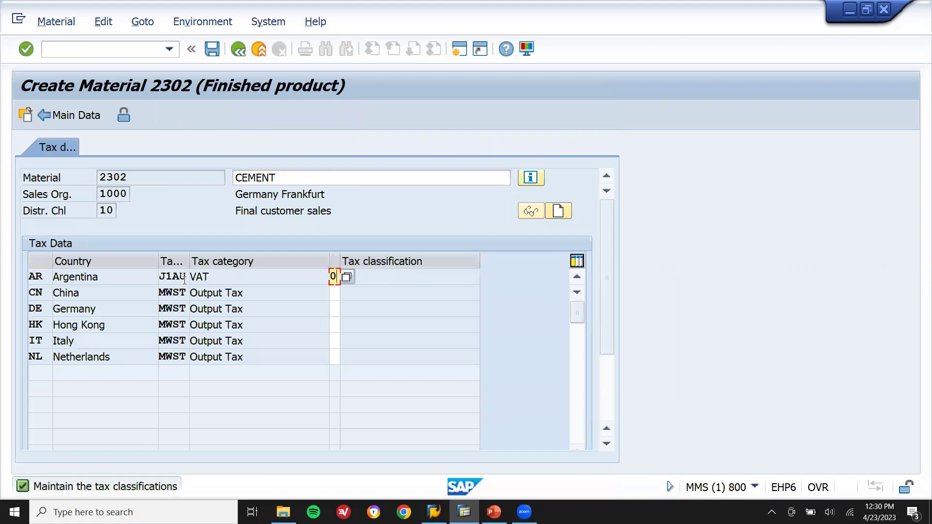
{"action": "type", "text": "00000"}
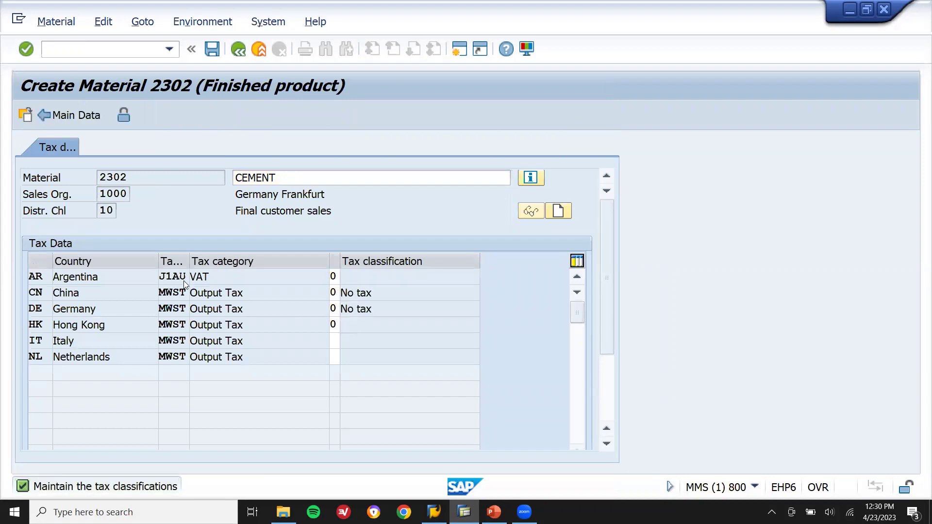
{"action": "key", "text": "Return"}
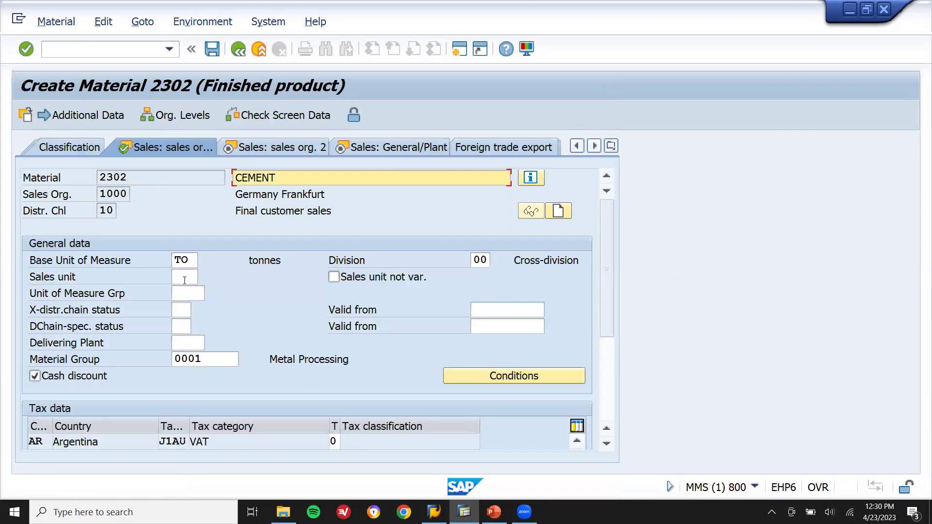
Set the transportation group to 0001 and the loading group to 0003 in the Sales: General/Plant shipping data.
{"action": "key", "text": "Return"}
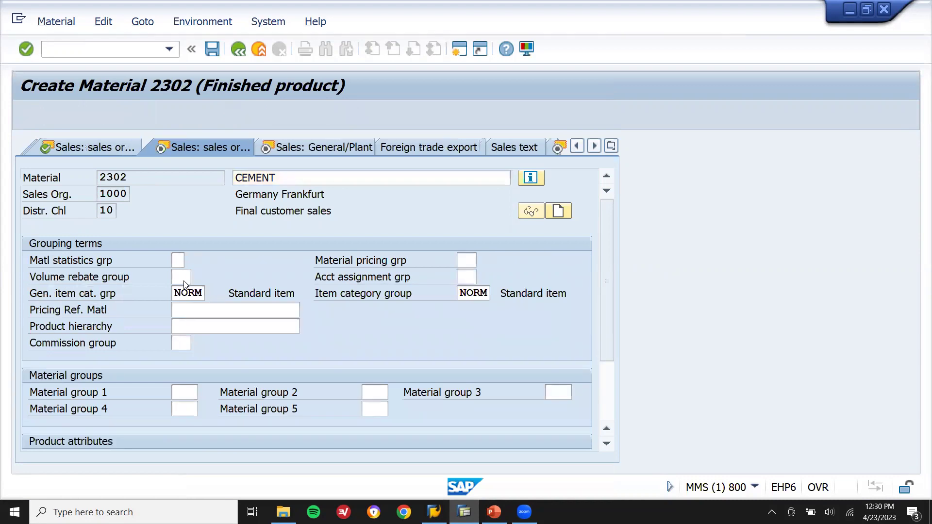
{"action": "key", "text": "Return"}
{"action": "key", "text": "Return"}
{"action": "type", "text": "0001"}
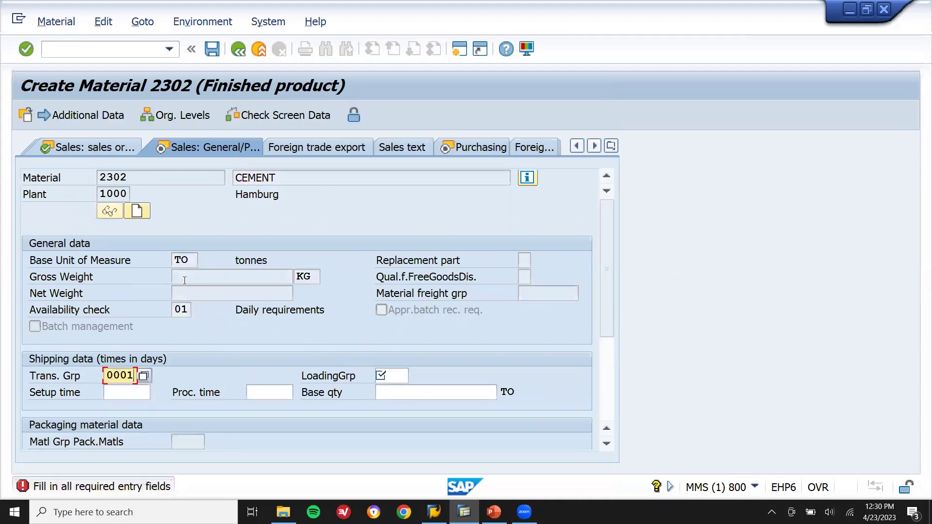
{"action": "key", "text": "Tab"}
{"action": "type", "text": "0003"}
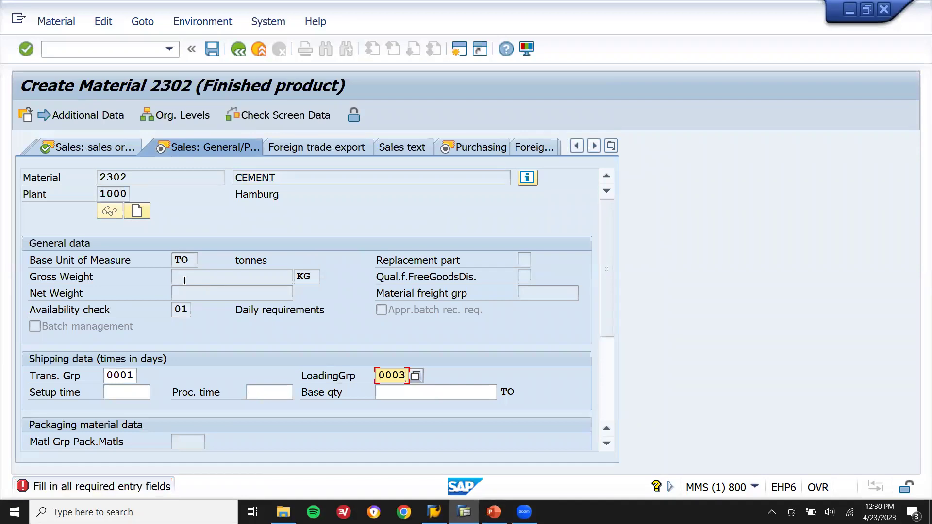
{"action": "key", "text": "Return"}
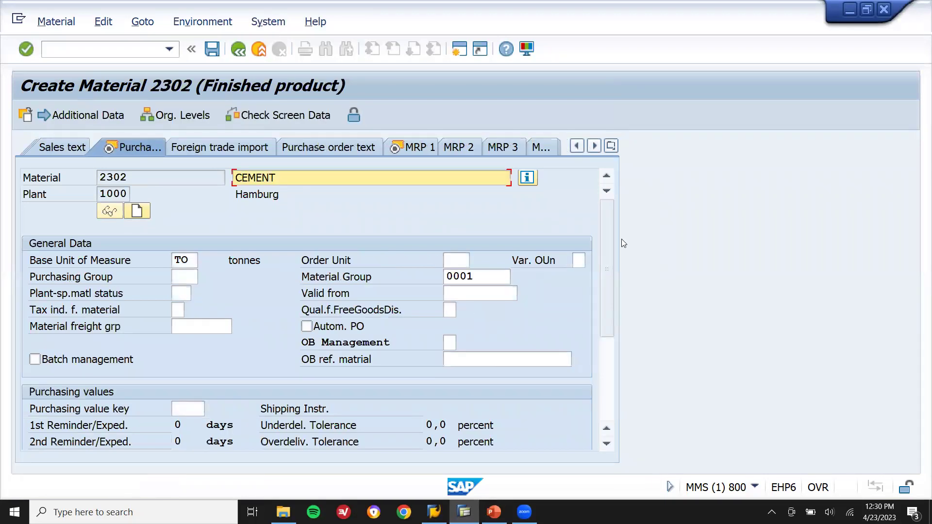
Complete the MRP 1 view with MRP type PD, MRP controller 000 and lot size EX.
{"action": "key", "text": "Return"}
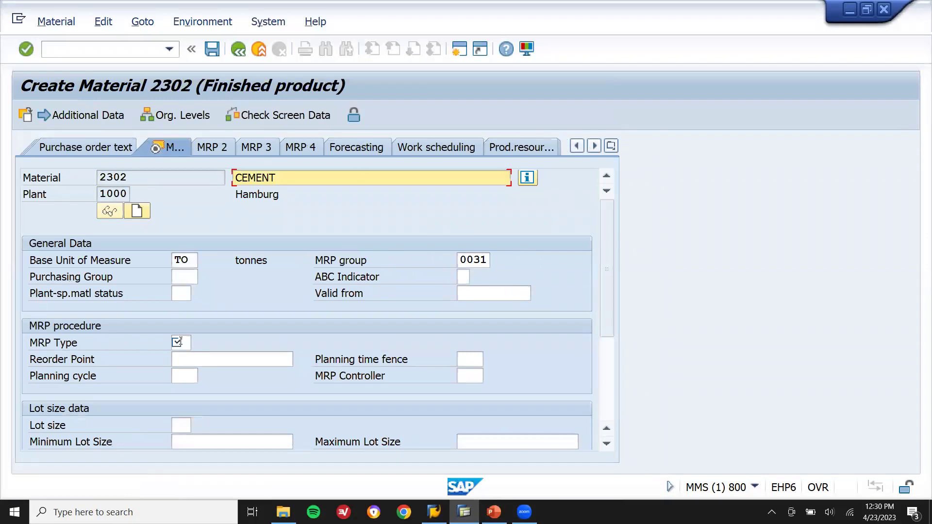
{"action": "left_click", "coordinate": [186, 341]}
{"action": "type", "text": "pd"}
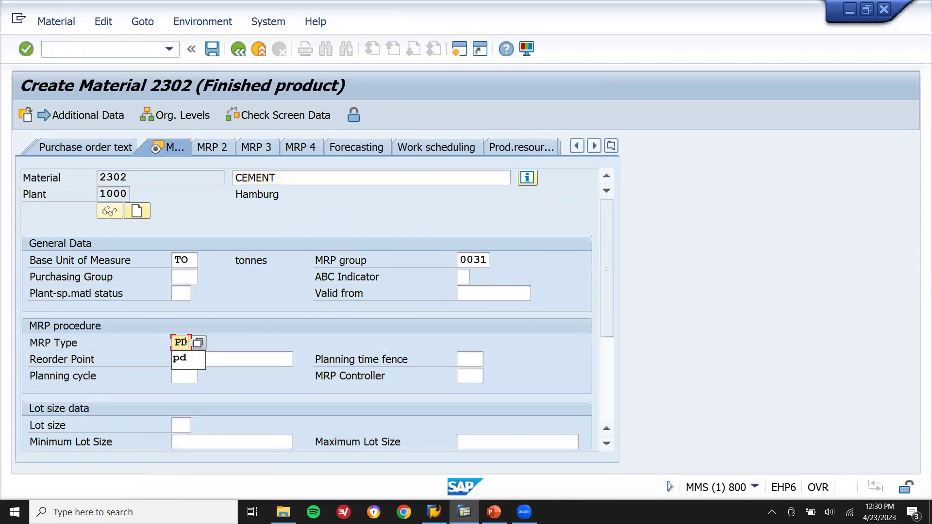
{"action": "left_click", "coordinate": [464, 372]}
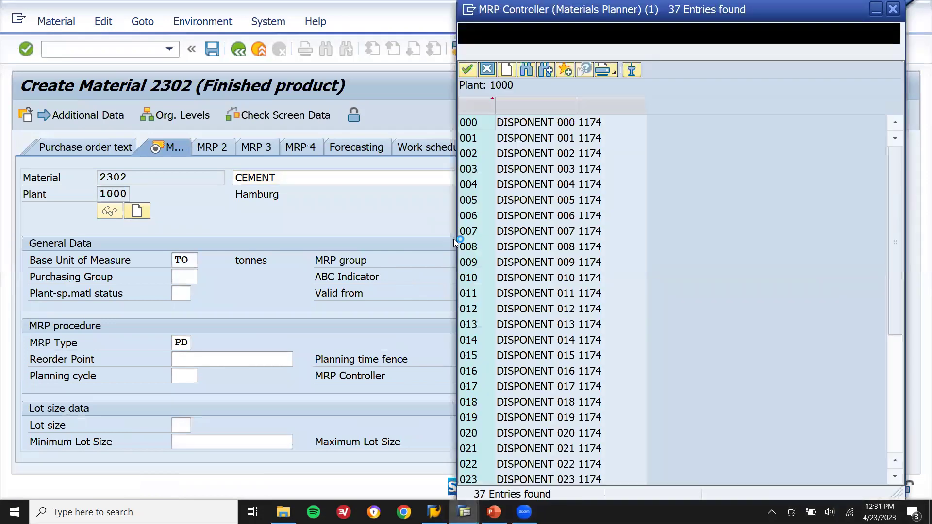
{"action": "double_click", "coordinate": [478, 122]}
{"action": "key", "text": "Return"}
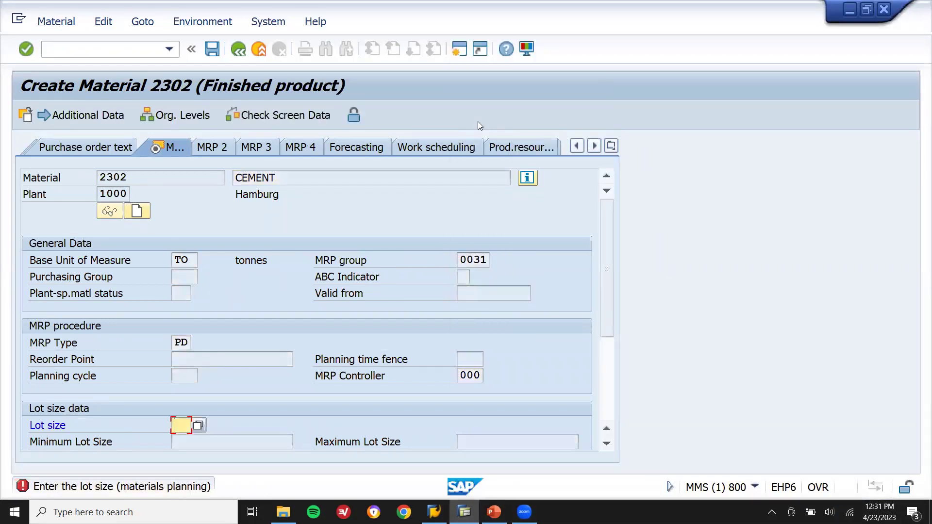
{"action": "type", "text": "EX"}
{"action": "scroll", "coordinate": [611, 278], "scroll_direction": "down", "scroll_amount": 2}
{"action": "key", "text": "Return"}
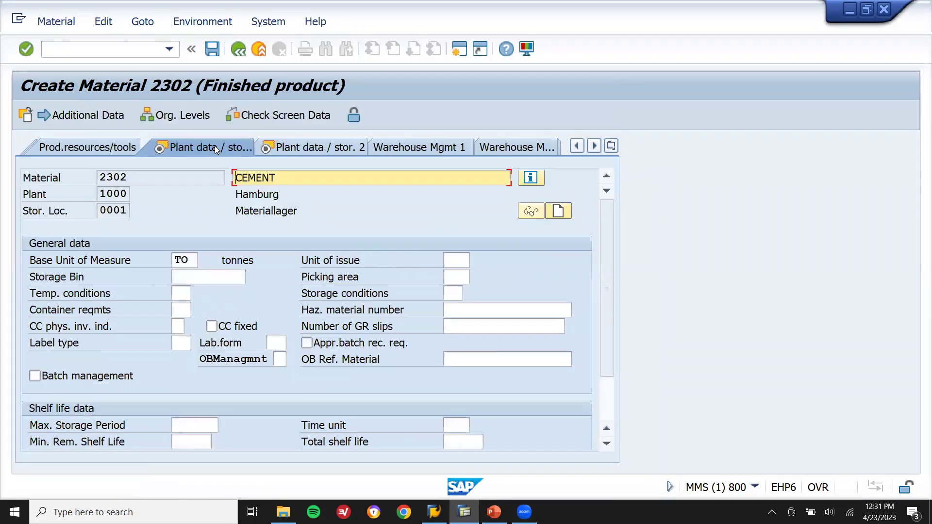
Set the valuation class to 7920 in the Accounting 1 view and switch to the MRP 2 view.
{"action": "key", "text": "Return"}
{"action": "key", "text": "Return"}
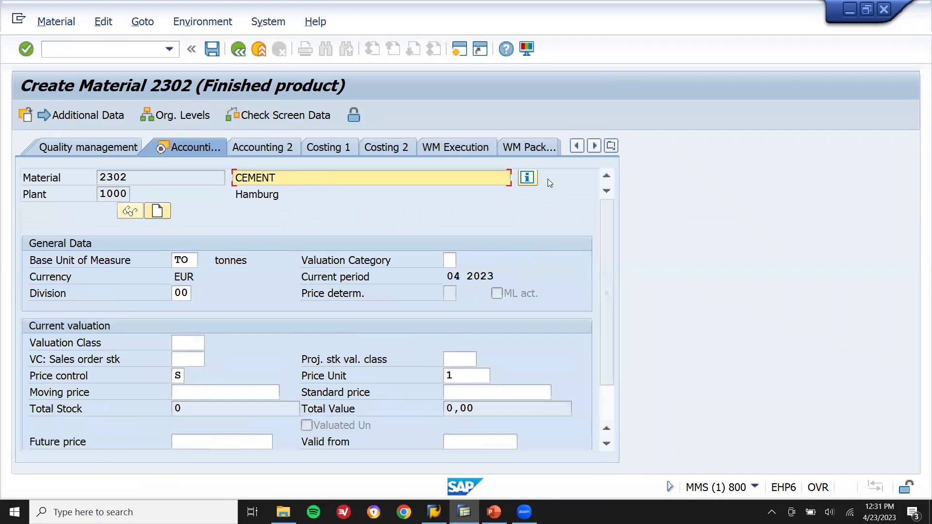
{"action": "left_click", "coordinate": [614, 148]}
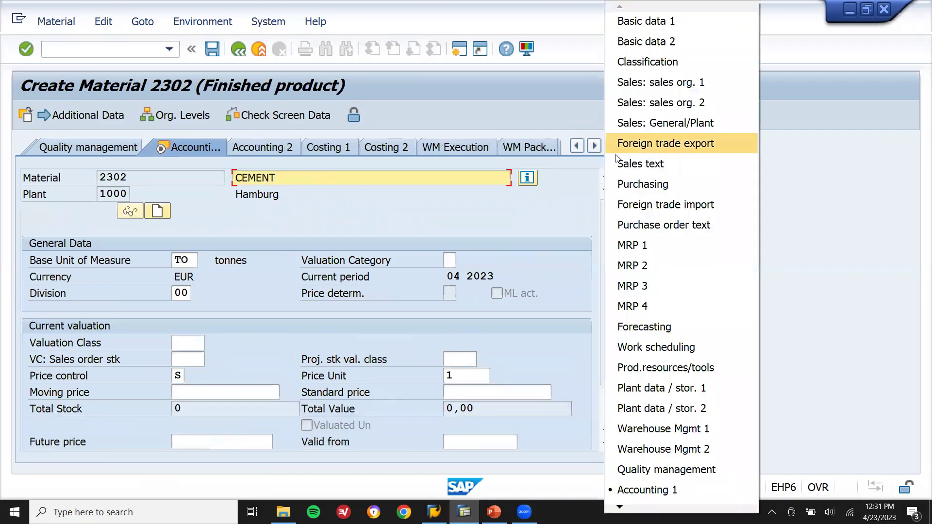
{"action": "left_click", "coordinate": [621, 274]}
{"action": "left_click", "coordinate": [198, 340]}
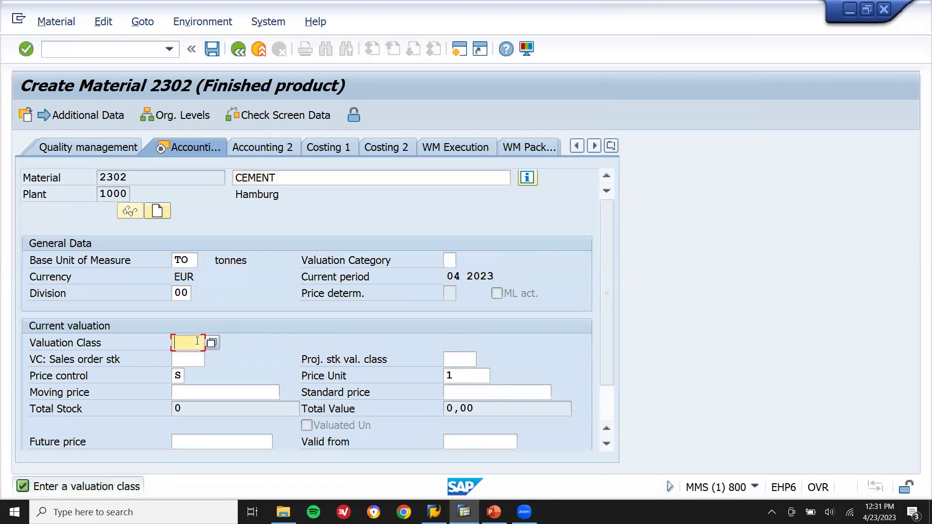
{"action": "left_click", "coordinate": [212, 343]}
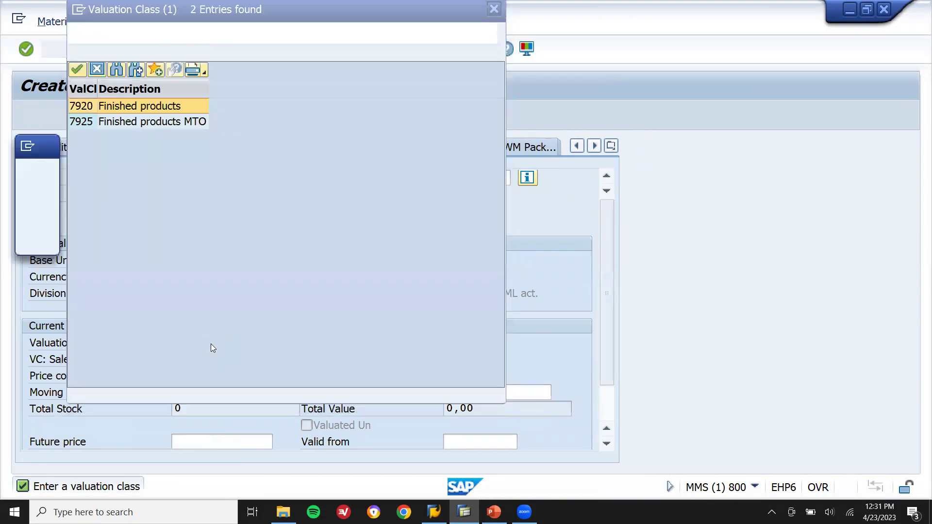
{"action": "key", "text": "Escape"}
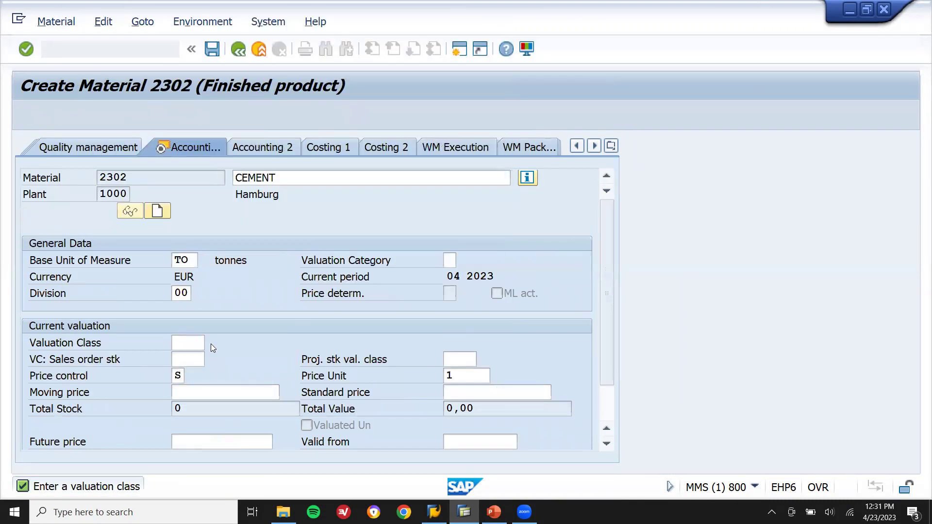
{"action": "type", "text": "7920"}
{"action": "key", "text": "Return"}
{"action": "key", "text": "Return"}
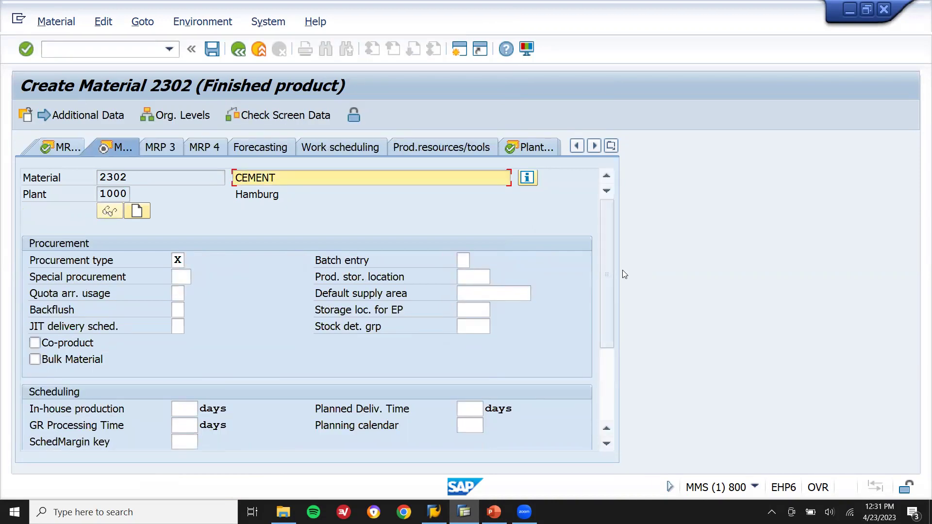
Complete the MRP 2 view with an in-house production time of 1 day and scheduling margin key 000.
{"action": "left_click_drag", "start_coordinate": [609, 279], "coordinate": [611, 328]}
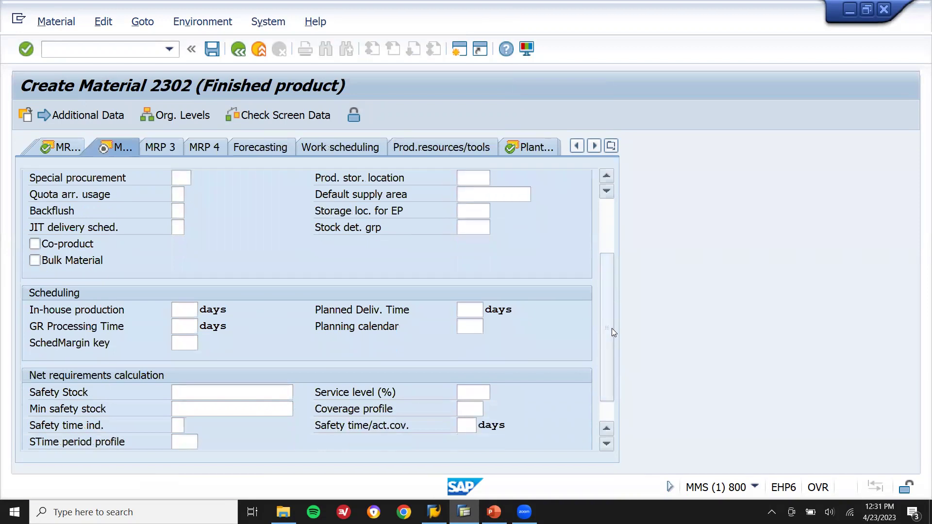
{"action": "left_click", "coordinate": [186, 311]}
{"action": "key", "text": "Return"}
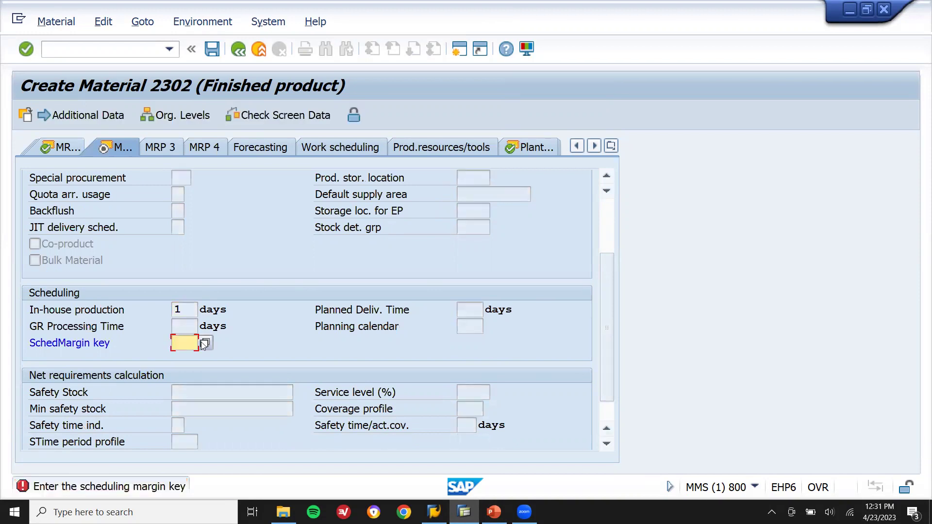
{"action": "left_click", "coordinate": [205, 344]}
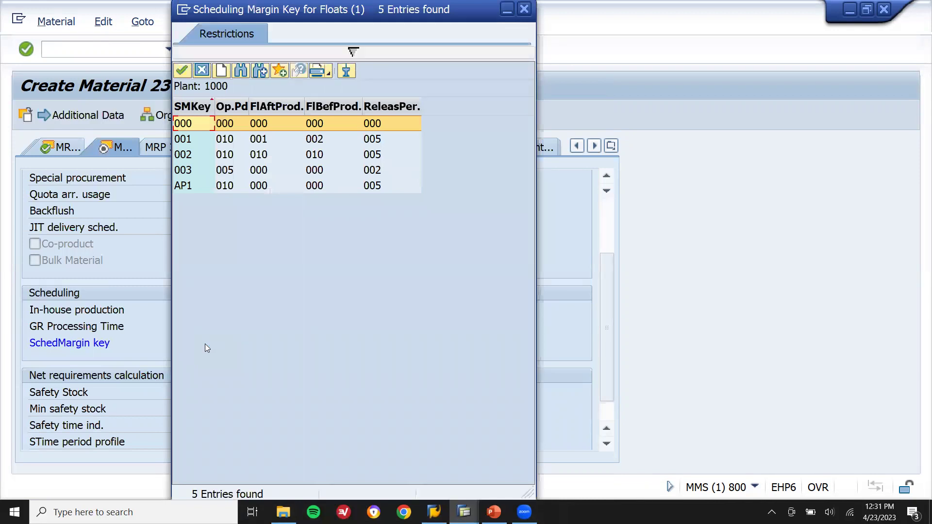
{"action": "key", "text": "Return"}
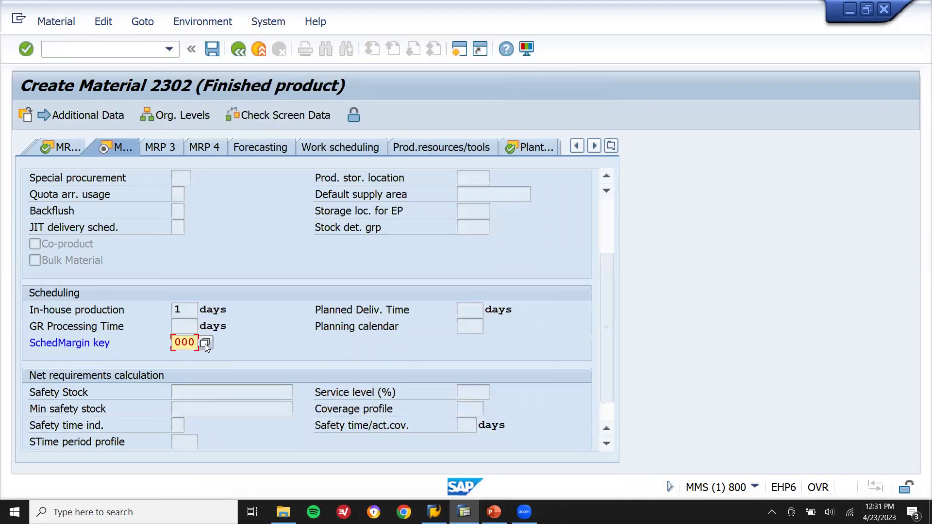
{"action": "key", "text": "Return"}
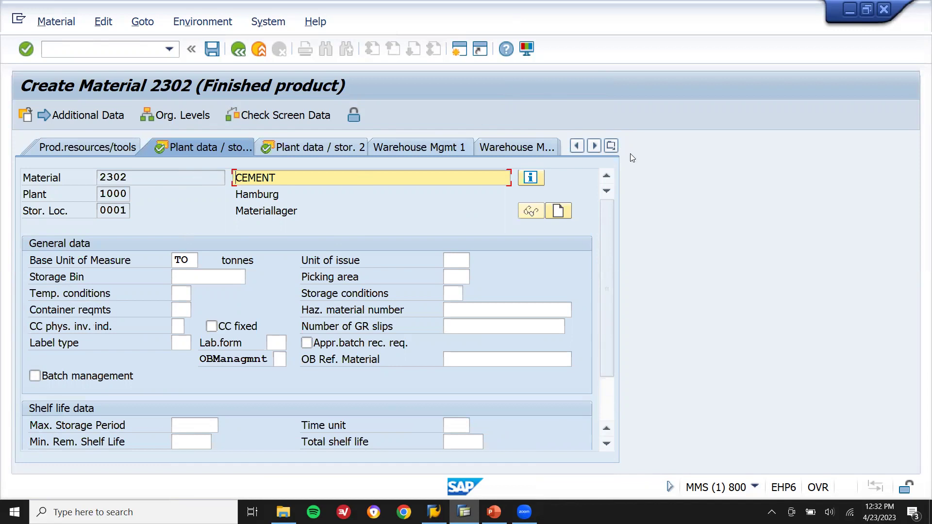
Open the MRP 3 view and review its planning, availability check and plant-specific configuration data.
{"action": "left_click", "coordinate": [610, 147]}
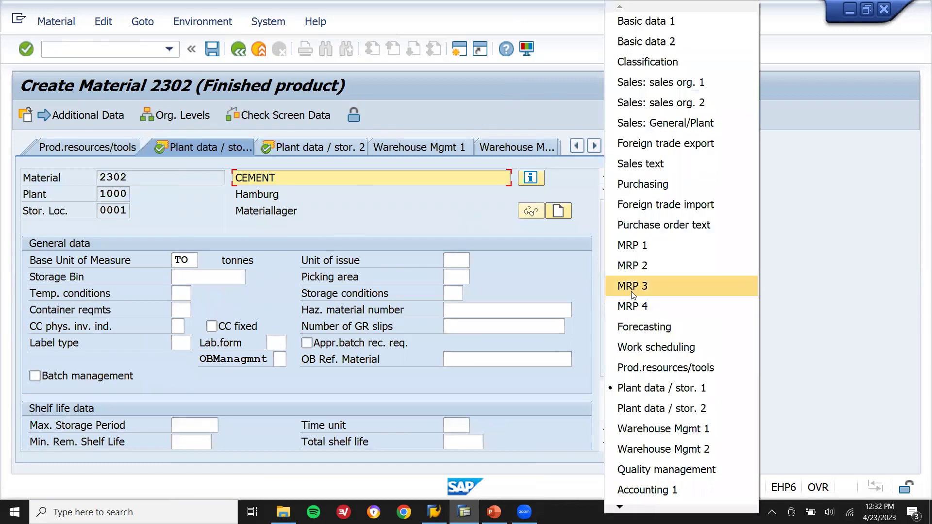
{"action": "left_click", "coordinate": [631, 291]}
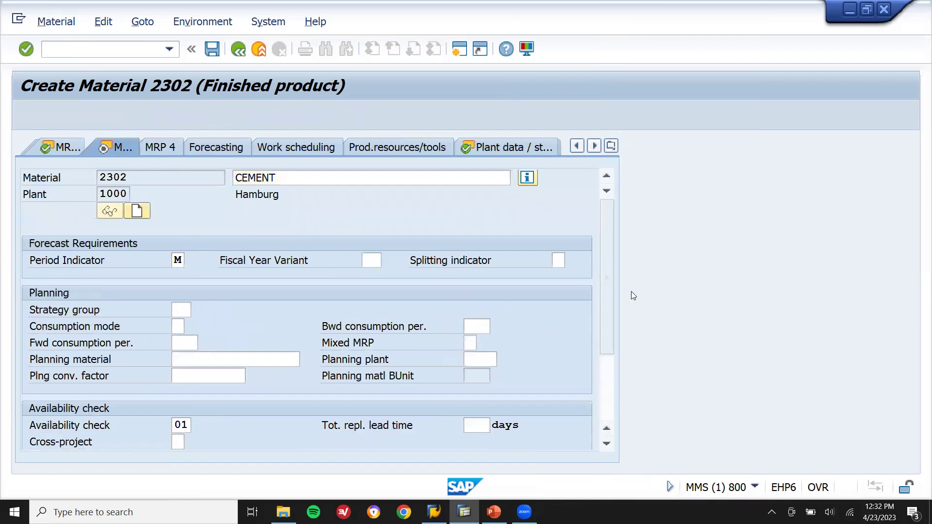
{"action": "left_click", "coordinate": [610, 146]}
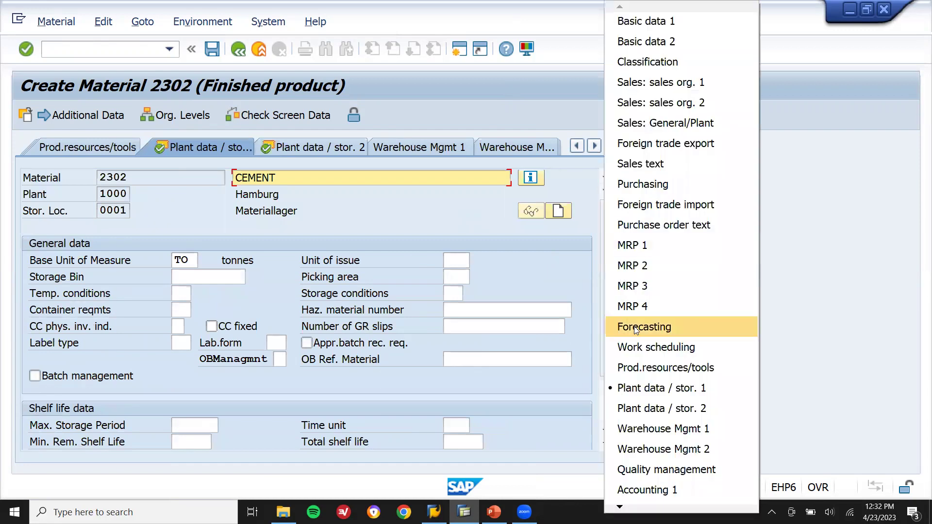
{"action": "left_click", "coordinate": [636, 294]}
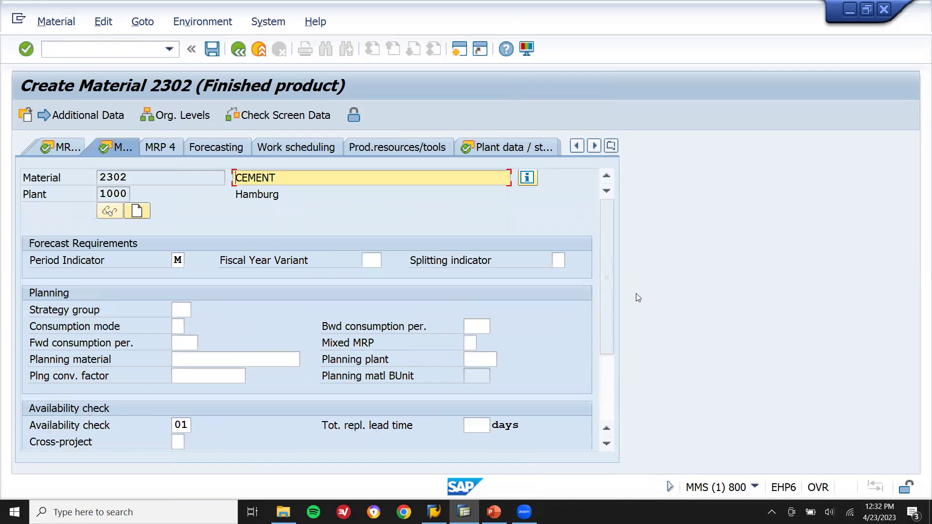
{"action": "left_click_drag", "start_coordinate": [610, 276], "coordinate": [610, 387]}
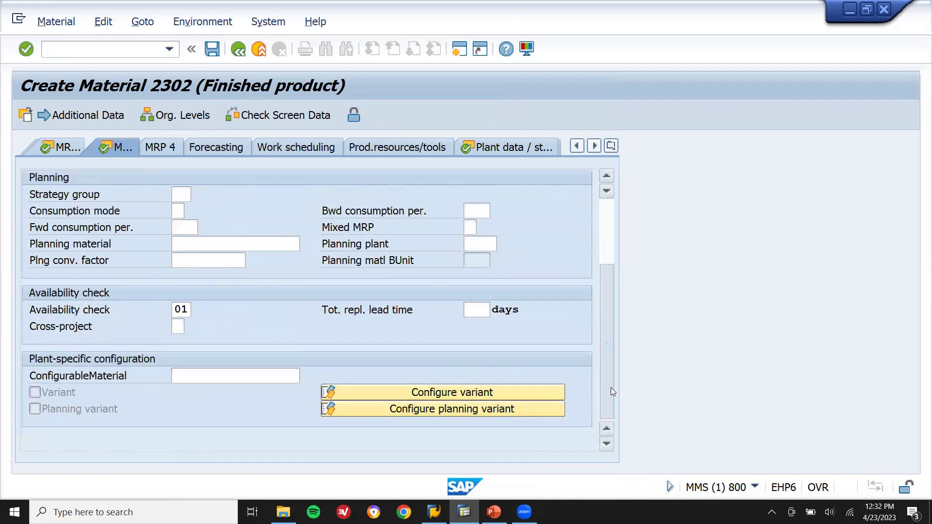
Activate repetitive manufacturing with REM profile 0001 in the MRP 4 view.
{"action": "left_click", "coordinate": [160, 148]}
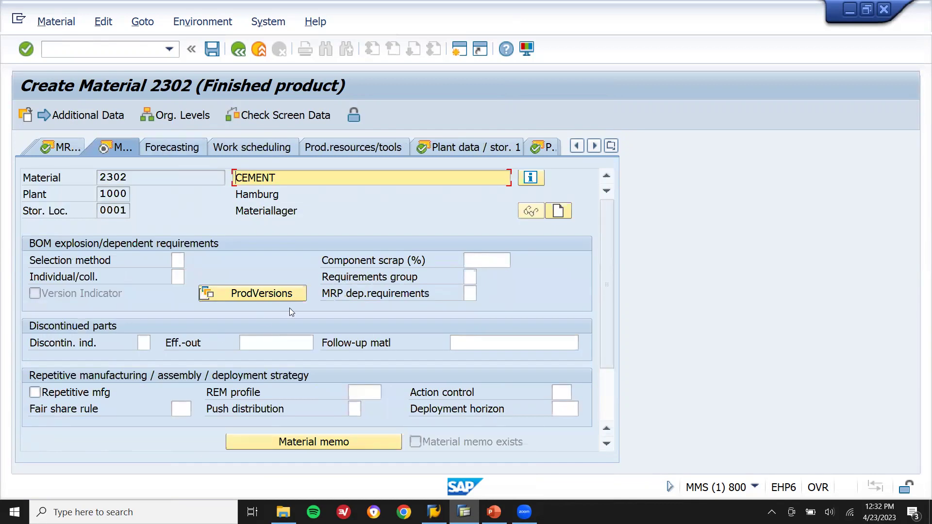
{"action": "left_click", "coordinate": [34, 392]}
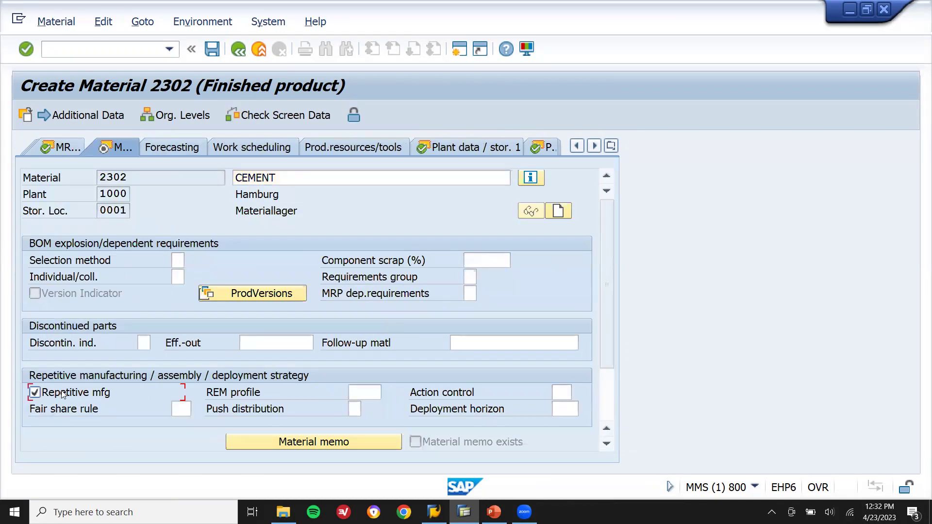
{"action": "left_click", "coordinate": [365, 391]}
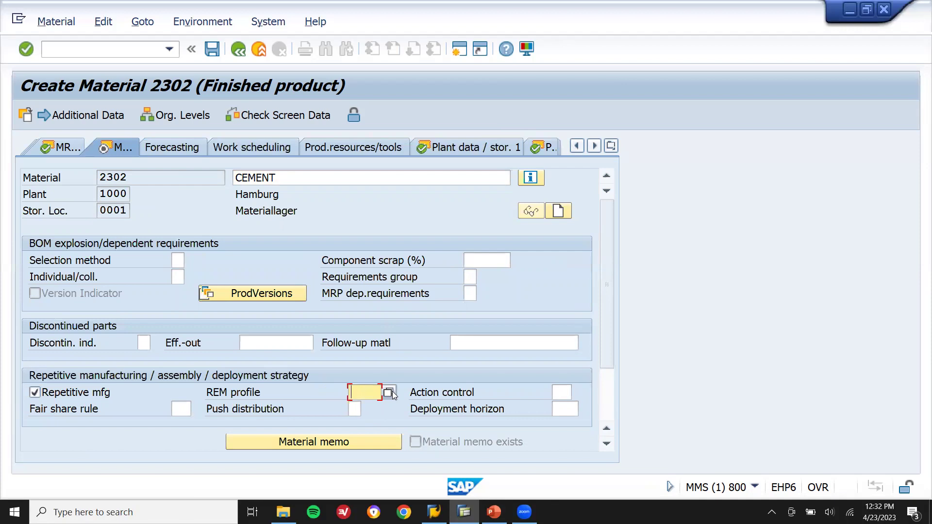
{"action": "key", "text": "F4"}
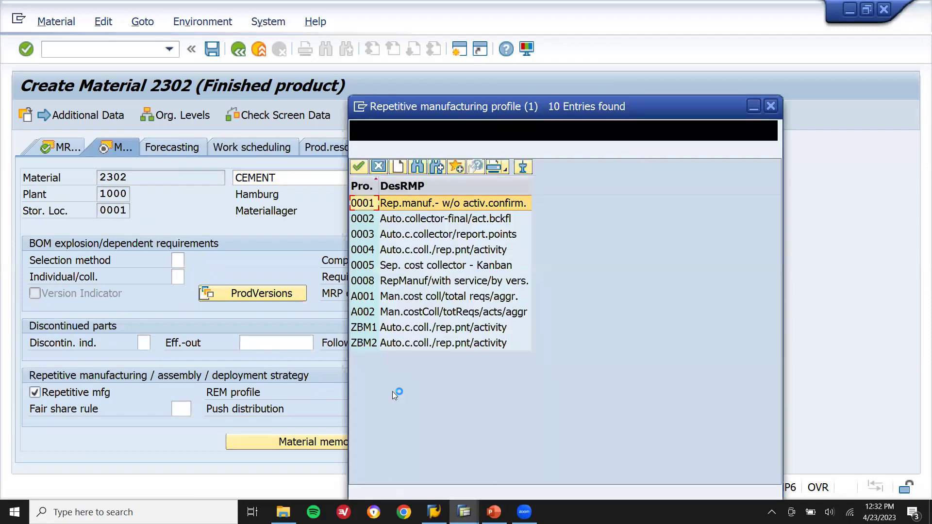
{"action": "key", "text": "Return"}
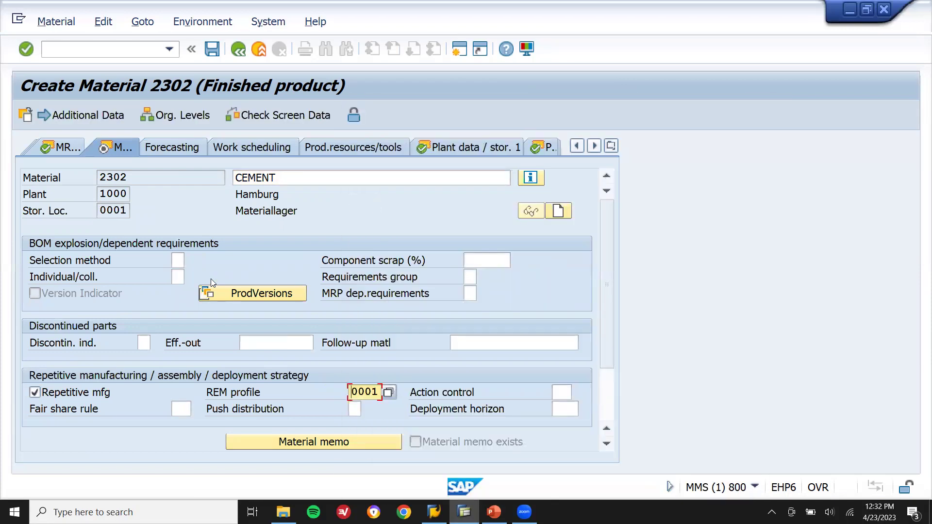
Add production version ZZZ2 with the text PROD VERSION to the material's production version overview.
{"action": "left_click", "coordinate": [238, 297]}
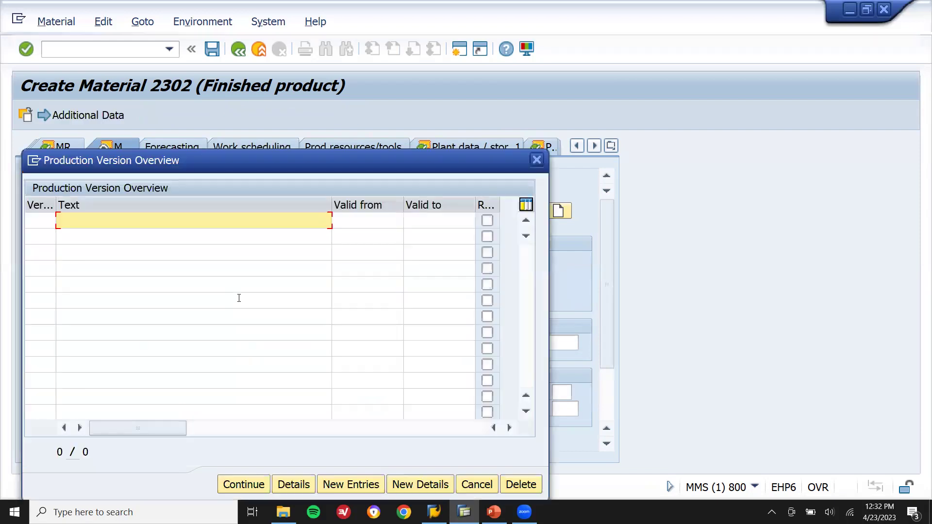
{"action": "left_click", "coordinate": [45, 225]}
{"action": "type", "text": "ZZZ2"}
{"action": "key", "text": "Tab"}
{"action": "type", "text": "PROD VERSION"}
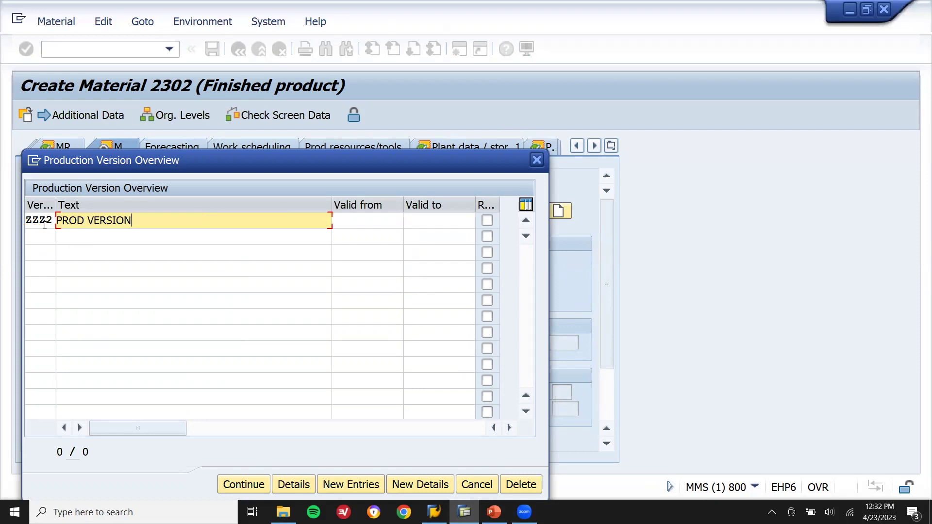
Set the production version's validity from 01.04.2023 to 22.04.9999 and accept the production version overview.
{"action": "left_click", "coordinate": [357, 221]}
{"action": "key", "text": "Down"}
{"action": "key", "text": "Return"}
{"action": "key", "text": "Tab"}
{"action": "key", "text": "Down"}
{"action": "key", "text": "Return"}
{"action": "key", "text": "Tab"}
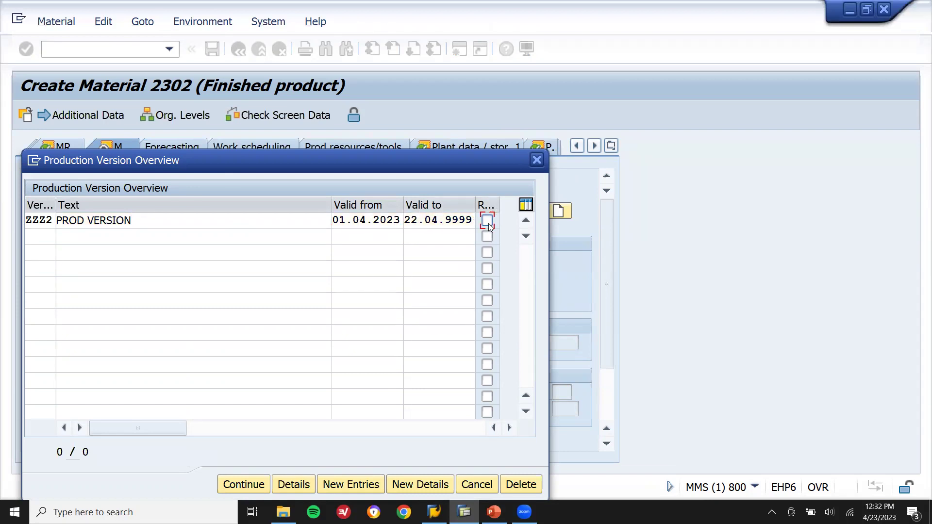
{"action": "left_click", "coordinate": [244, 484]}
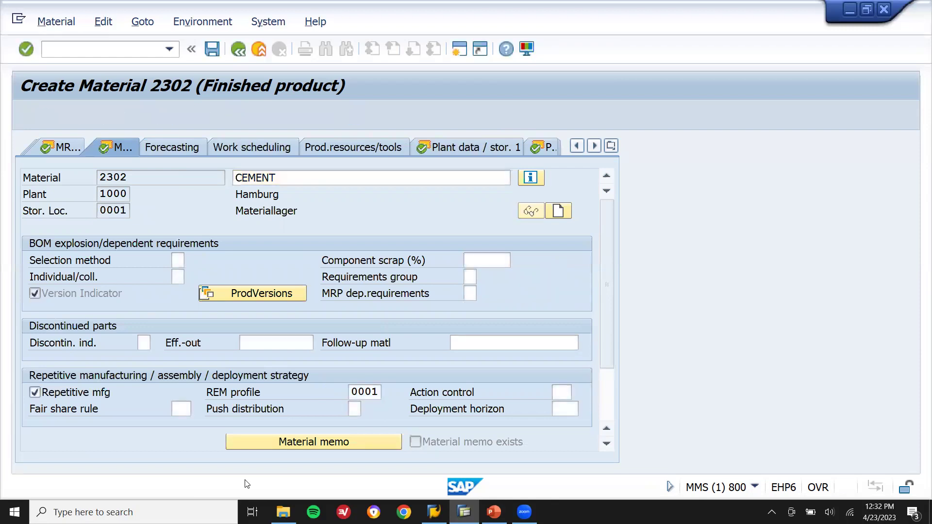
Continue through the remaining views of the finished product up to the save query after Accounting 1.
{"action": "key", "text": "Return"}
{"action": "key", "text": "Return"}
{"action": "key", "text": "Return"}
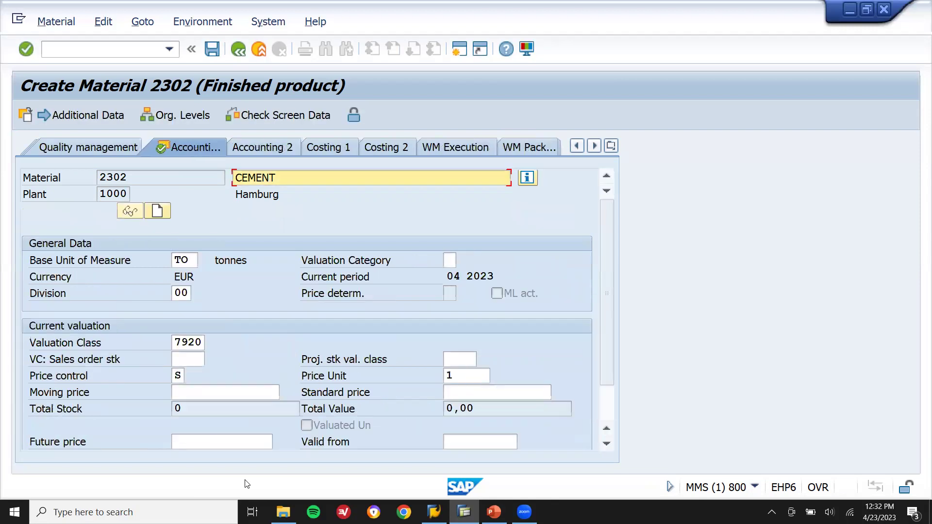
{"action": "key", "text": "Return"}
{"action": "key", "text": "Return"}
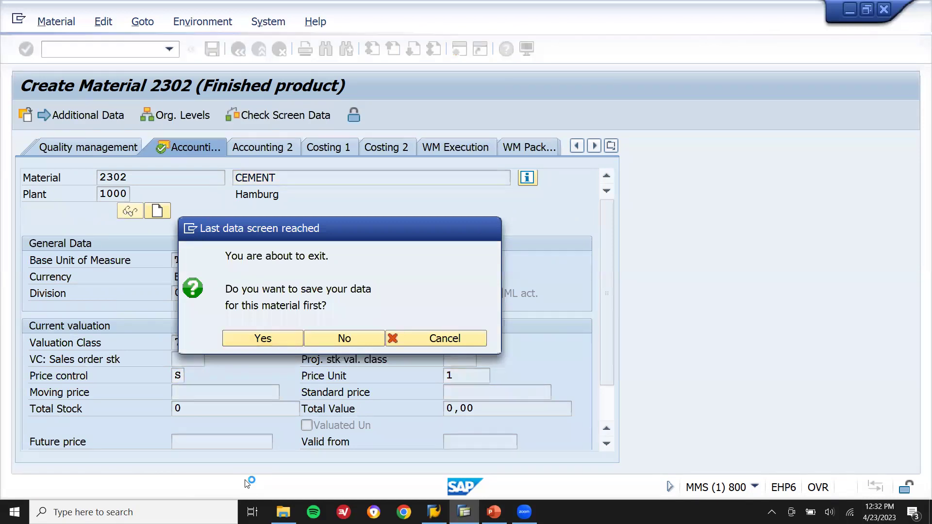
Note 2302 CEMENT in a new Notepad document and save the finished product's material data.
{"action": "key", "text": "super+r"}
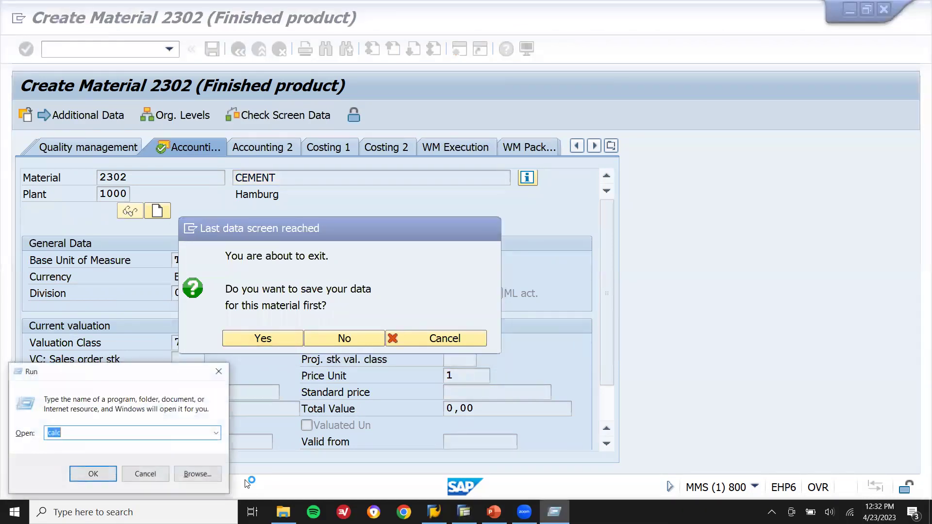
{"action": "key", "text": "Return"}
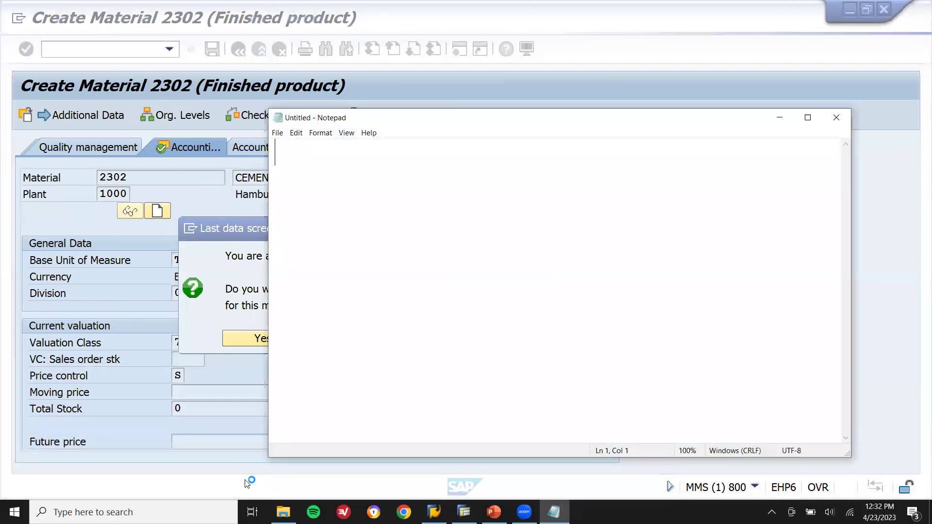
{"action": "type", "text": "2302 CEMENT"}
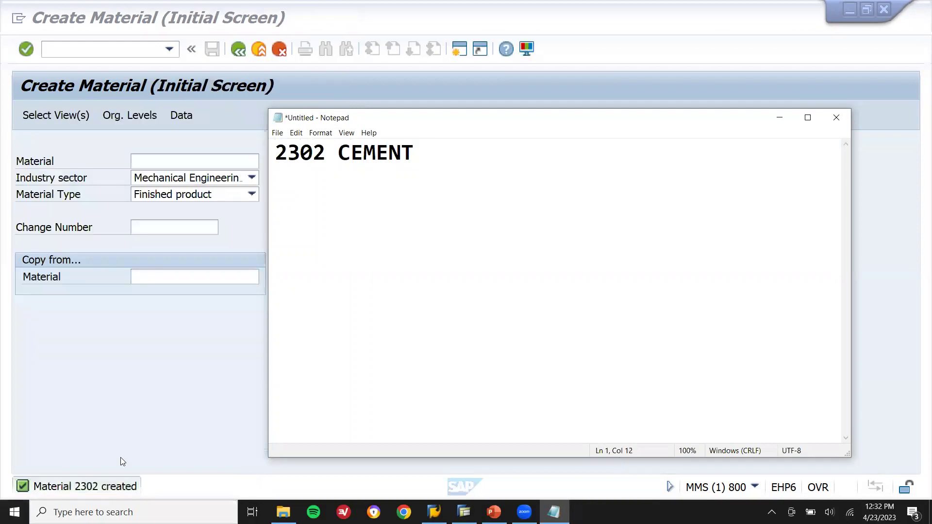
Return to SAP and start creating a raw material in the Mechanical Engineering sector with the preselected views.
{"action": "left_click", "coordinate": [171, 410]}
{"action": "key", "text": "F3"}
{"action": "type", "text": "MM"}
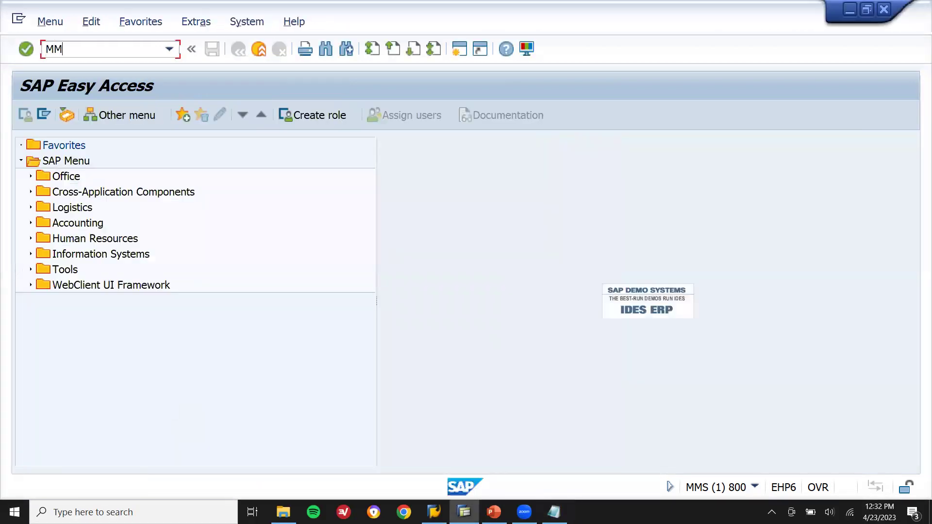
{"action": "key", "text": "Return"}
{"action": "key", "text": "Tab"}
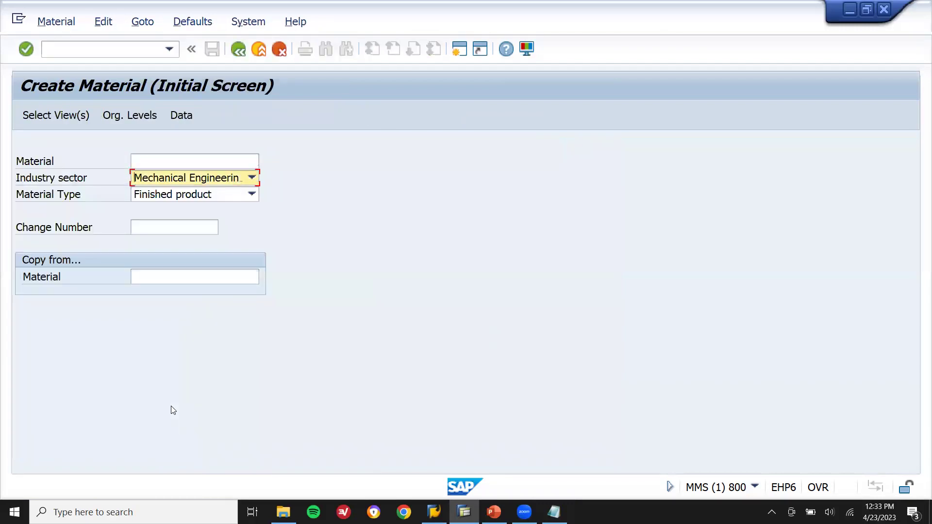
{"action": "key", "text": "Tab"}
{"action": "key", "text": "r"}
{"action": "key", "text": "Return"}
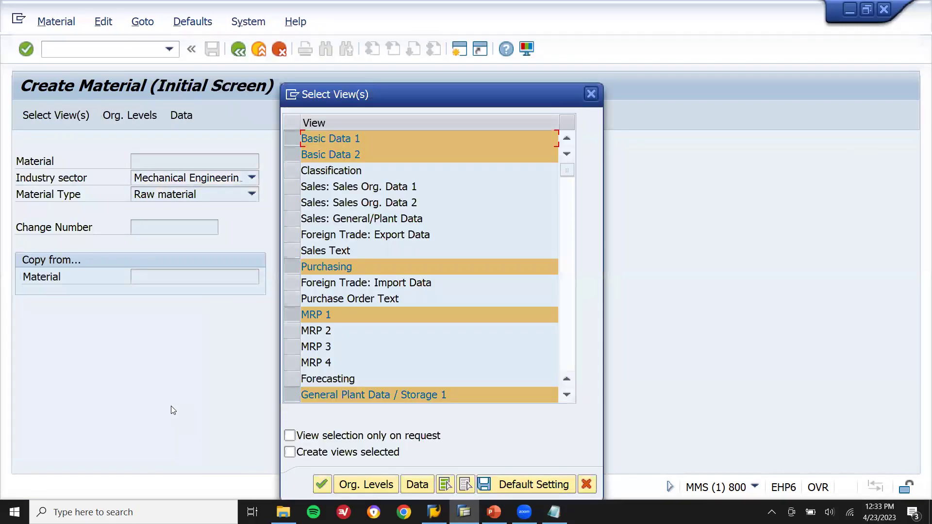
{"action": "key", "text": "Return"}
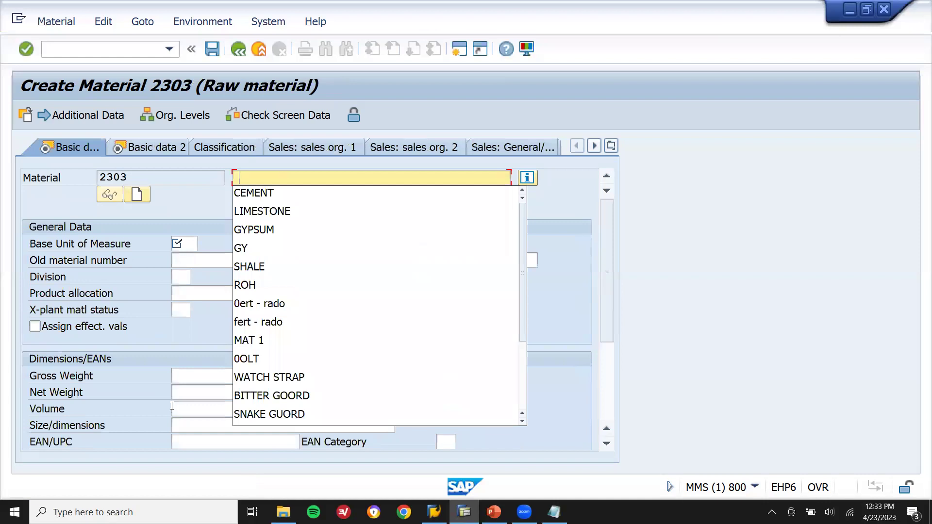
Enter the description SHALE, base unit of measure TO and material group 0001 in the raw material's basic data.
{"action": "key", "text": "Down"}
{"action": "key", "text": "Down"}
{"action": "key", "text": "Down"}
{"action": "key", "text": "Down"}
{"action": "key", "text": "Down"}
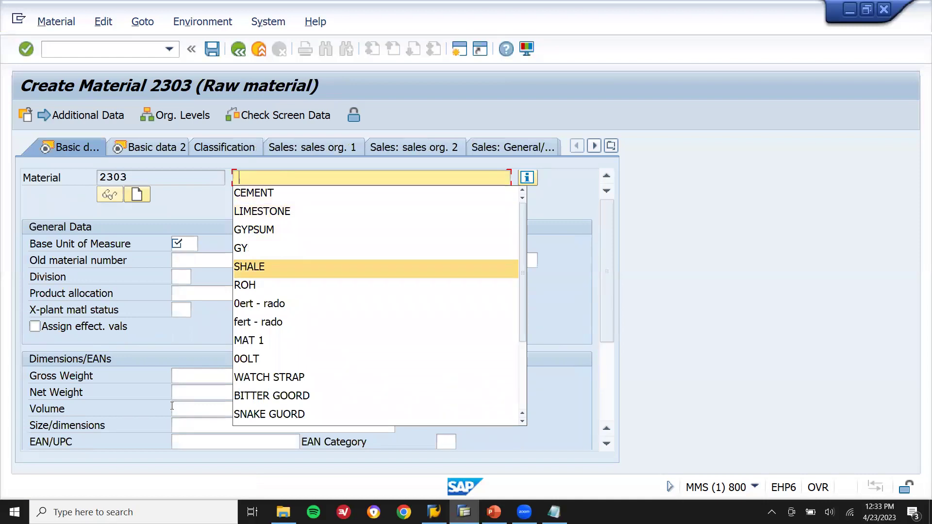
{"action": "key", "text": "Return"}
{"action": "key", "text": "Return"}
{"action": "key", "text": "Return"}
{"action": "key", "text": "Return"}
{"action": "key", "text": "Return"}
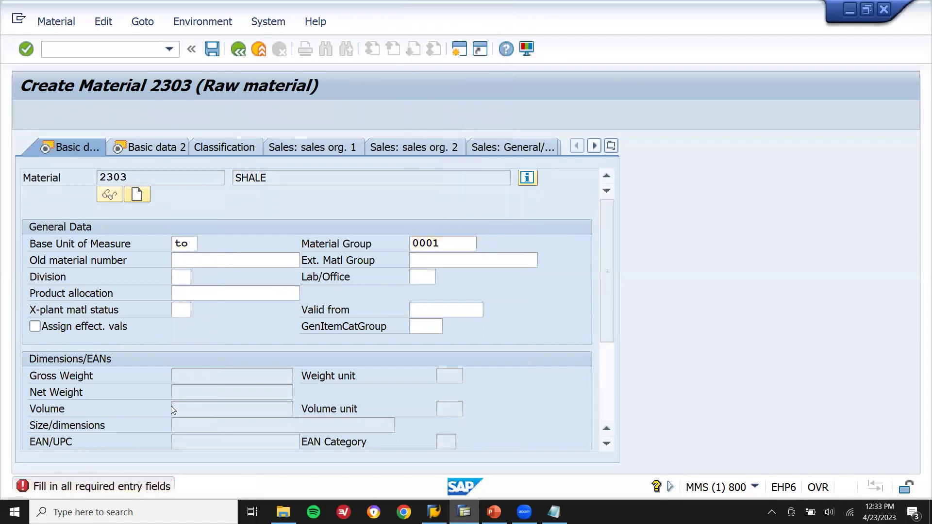
Set the purchasing group to 000 in the raw material's Purchasing view and continue to MRP 1.
{"action": "key", "text": "Return"}
{"action": "key", "text": "Return"}
{"action": "key", "text": "Down"}
{"action": "key", "text": "Return"}
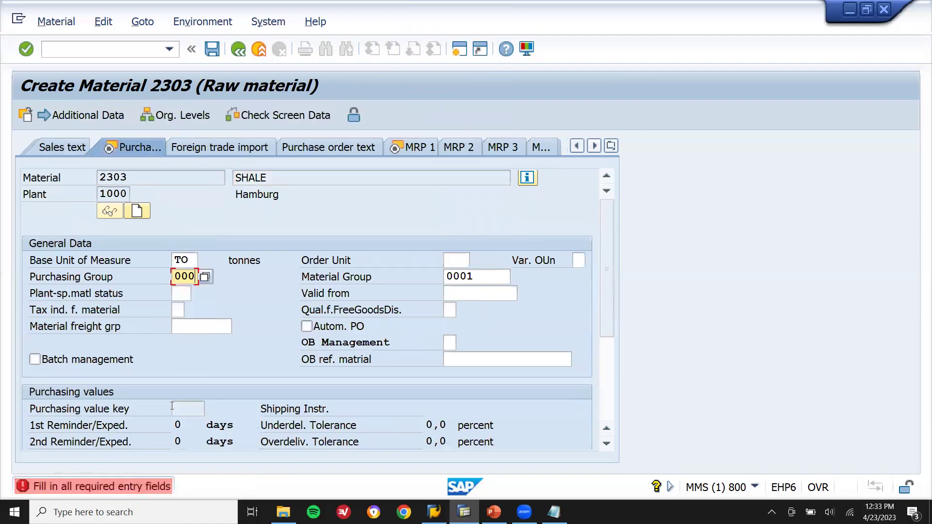
{"action": "key", "text": "Return"}
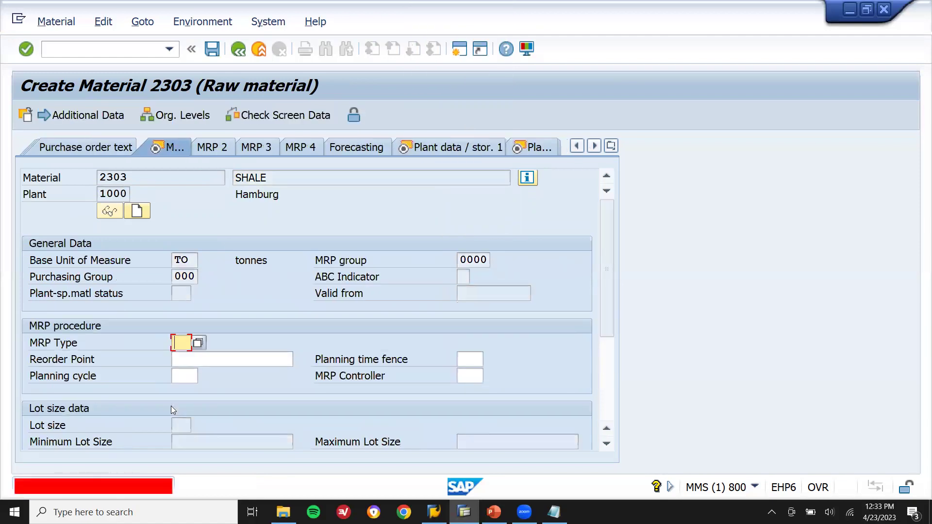
Set the MRP type to ND in the MRP 1 view and continue through the storage views to Accounting 1.
{"action": "key", "text": "Down"}
{"action": "key", "text": "Down"}
{"action": "key", "text": "Return"}
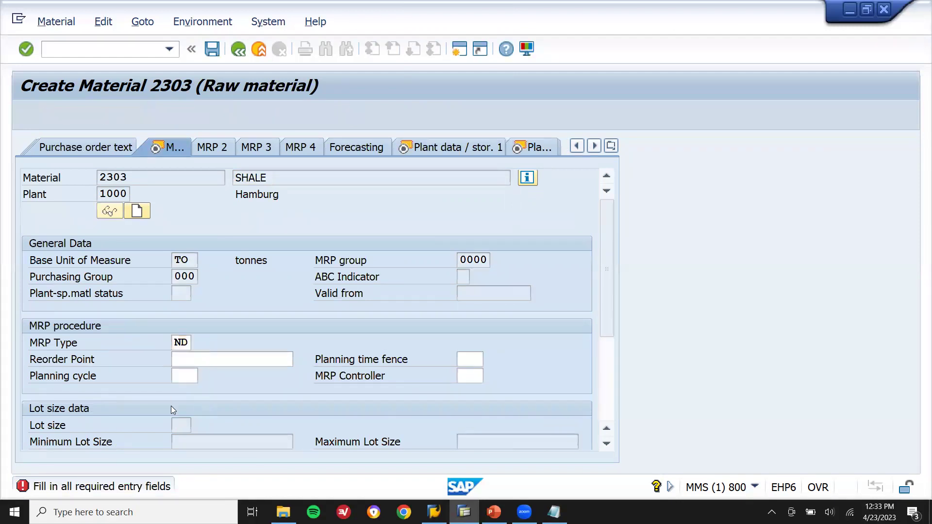
{"action": "key", "text": "Return"}
{"action": "key", "text": "Return"}
{"action": "key", "text": "Return"}
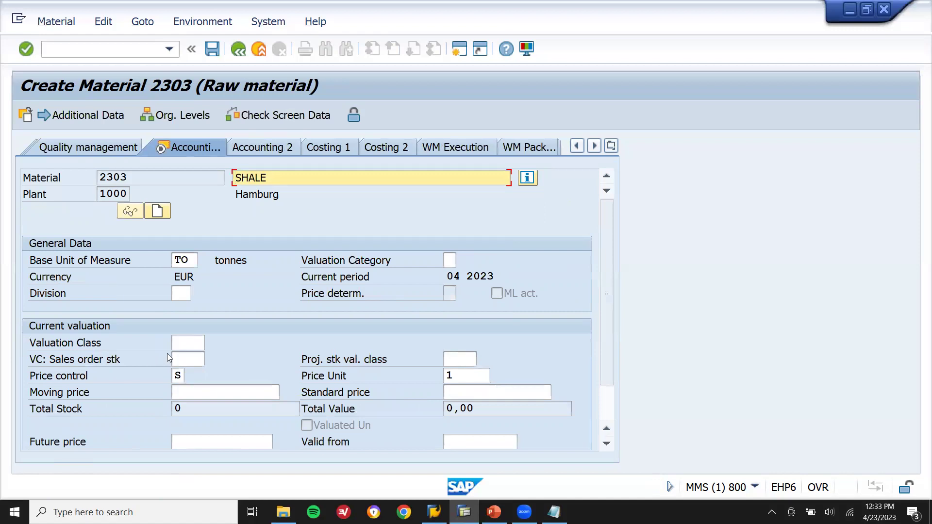
Set SHALE's valuation class to 3000 and its standard price to 20000 in the Accounting 1 view.
{"action": "left_click", "coordinate": [188, 342]}
{"action": "key", "text": "Down"}
{"action": "key", "text": "Down"}
{"action": "key", "text": "Down"}
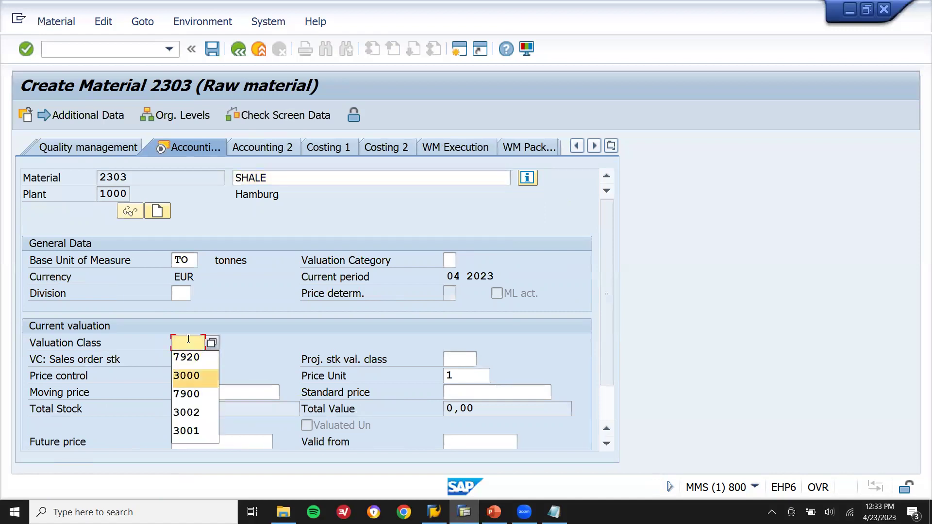
{"action": "key", "text": "Return"}
{"action": "left_click", "coordinate": [486, 389]}
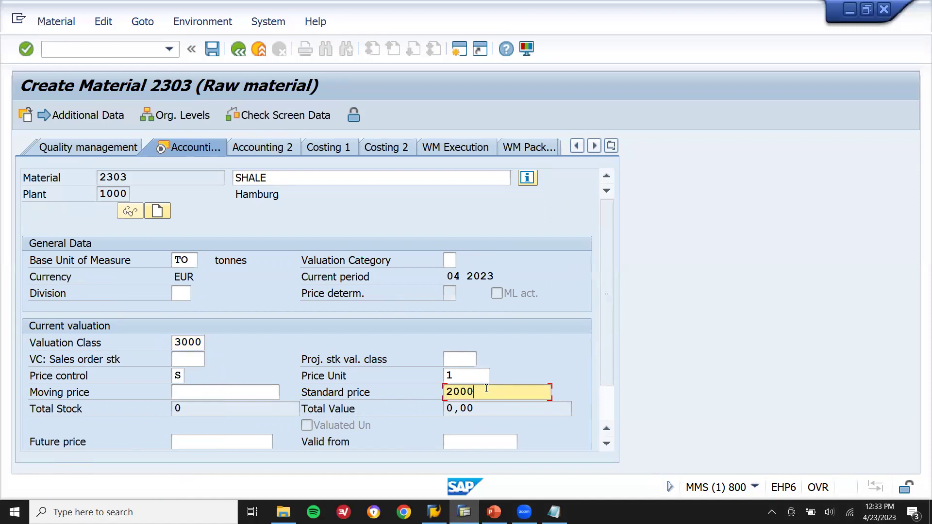
{"action": "key", "text": "Return"}
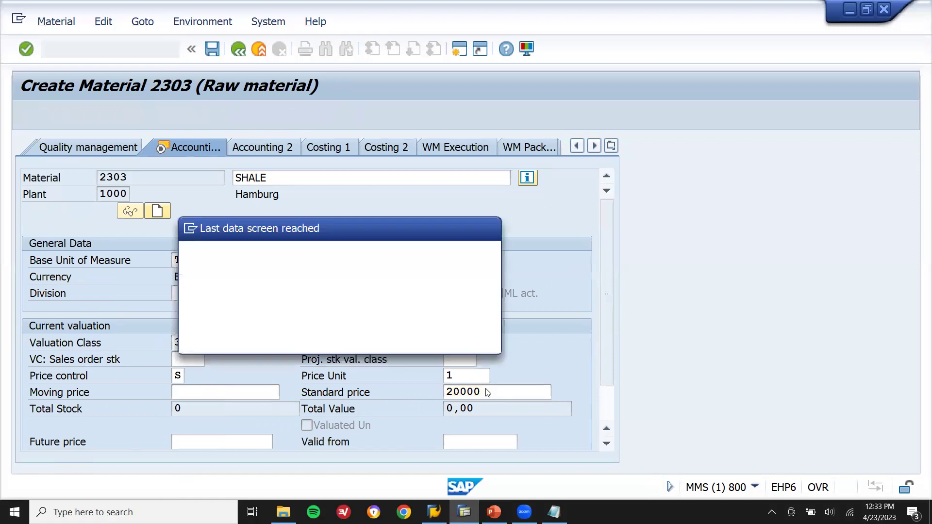
Set SHALE's planned delivery time to 1 day in the MRP 2 view and save the material.
{"action": "key", "text": "Return"}
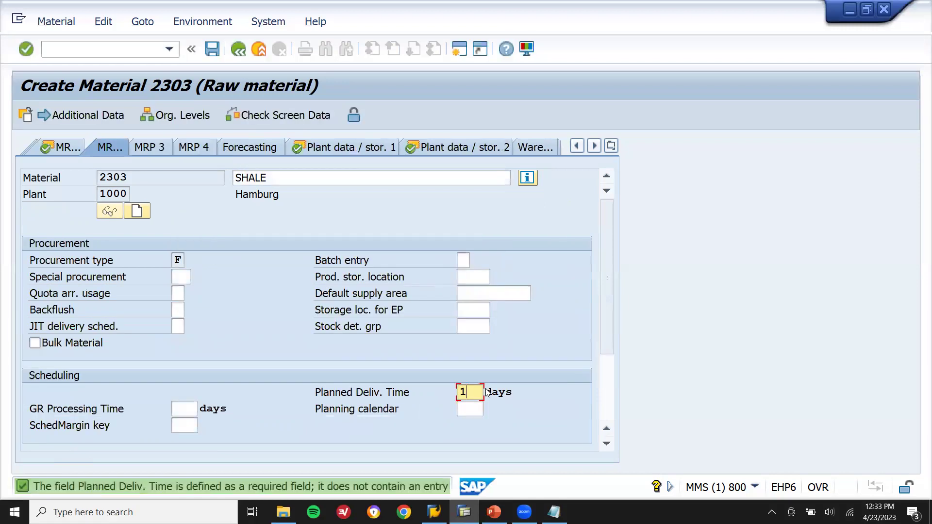
{"action": "type", "text": "1"}
{"action": "key", "text": "Return"}
{"action": "key", "text": "Return"}
{"action": "key", "text": "Return"}
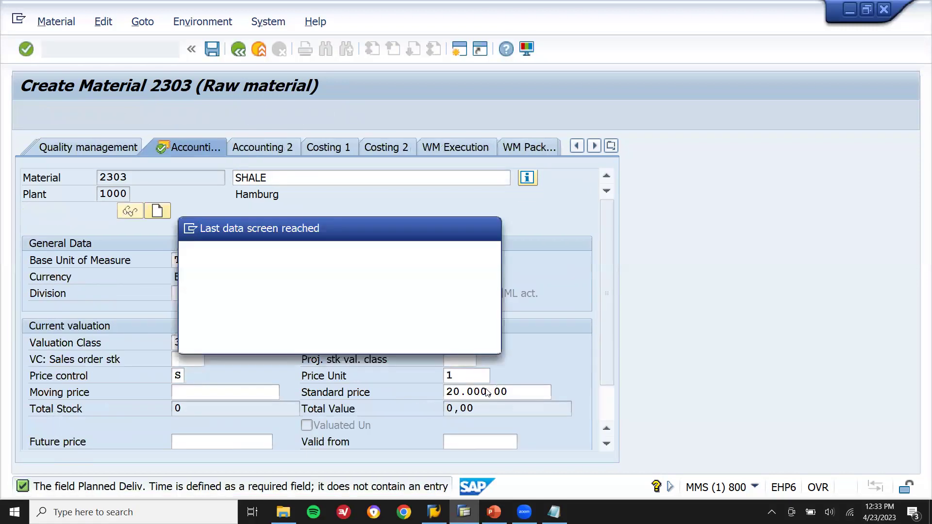
{"action": "key", "text": "Return"}
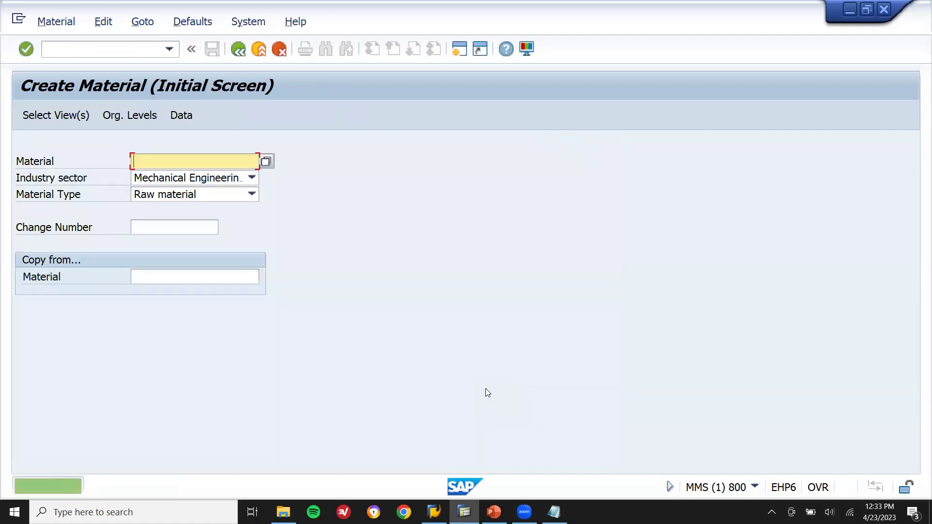
Note 2303 SHALE in Notepad's material list, return to SAP and start another raw material with the same views.
{"action": "key", "text": "alt+Tab"}
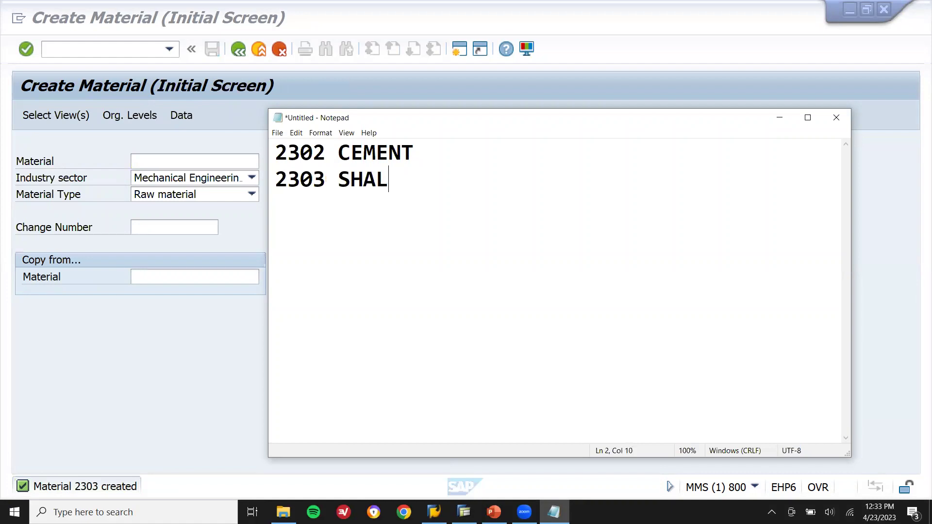
{"action": "left_click", "coordinate": [260, 351]}
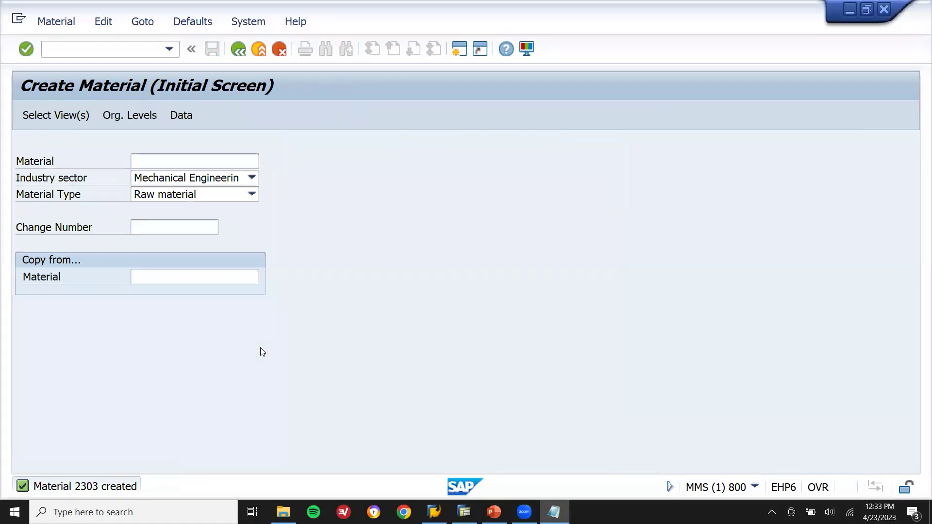
{"action": "key", "text": "Return"}
{"action": "key", "text": "Return"}
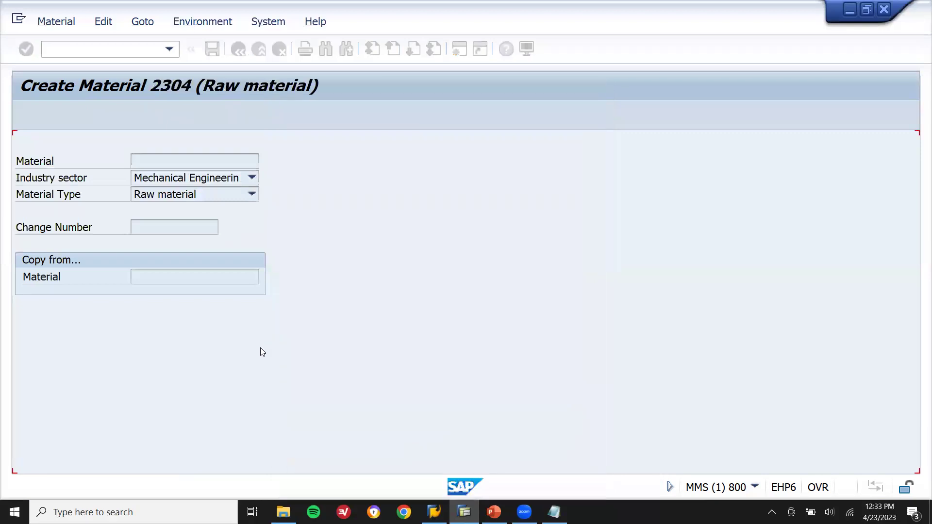
Enter the description GYPSUM, base unit of measure TO and material group 0001 in the new raw material's basic data.
{"action": "key", "text": "BackSpace"}
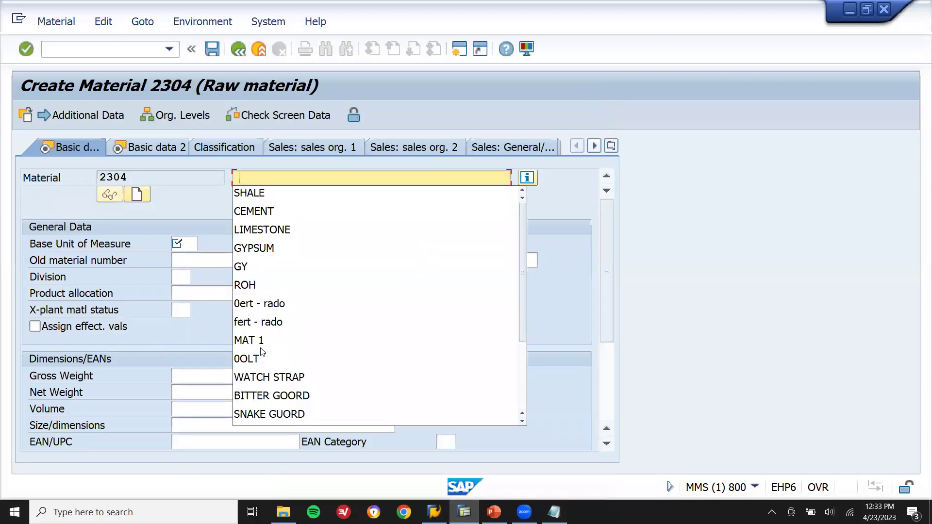
{"action": "key", "text": "Down"}
{"action": "key", "text": "Down"}
{"action": "key", "text": "Down"}
{"action": "key", "text": "Down"}
{"action": "key", "text": "Return"}
{"action": "key", "text": "Return"}
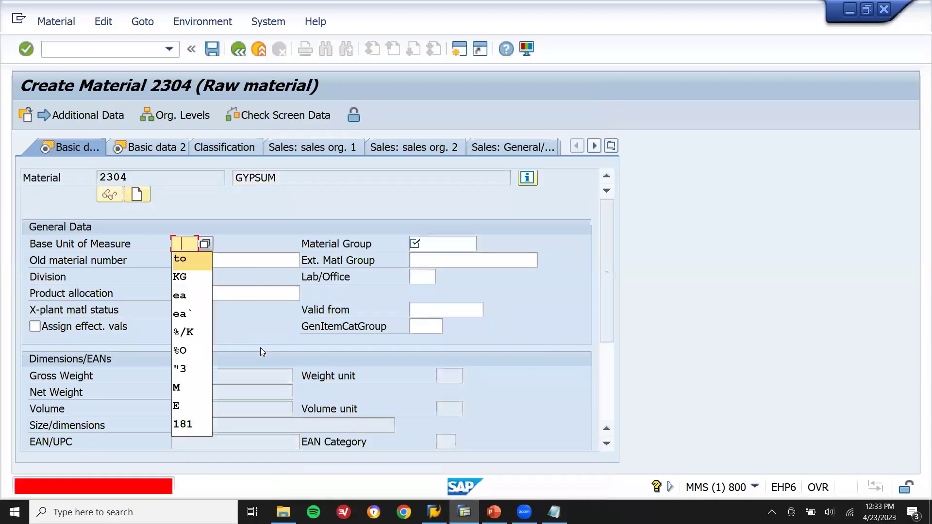
{"action": "key", "text": "Return"}
{"action": "key", "text": "Return"}
{"action": "key", "text": "Return"}
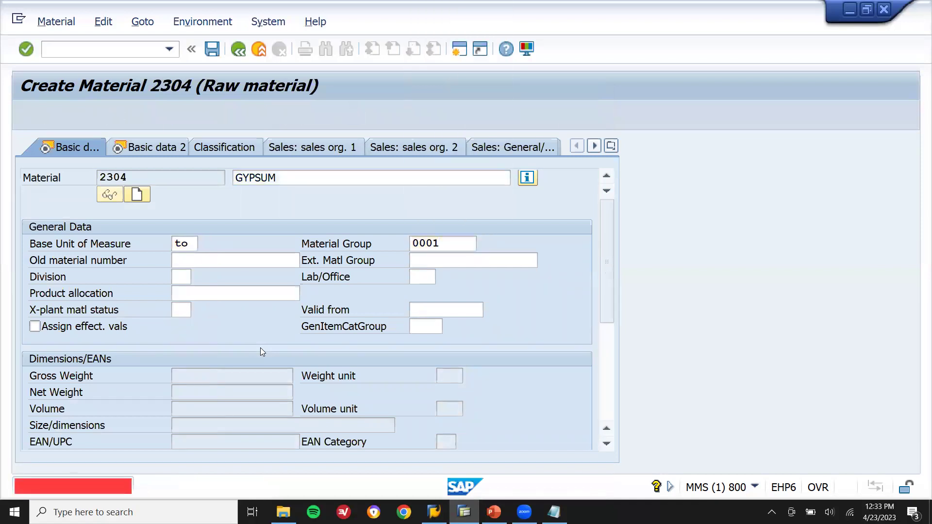
{"action": "key", "text": "Return"}
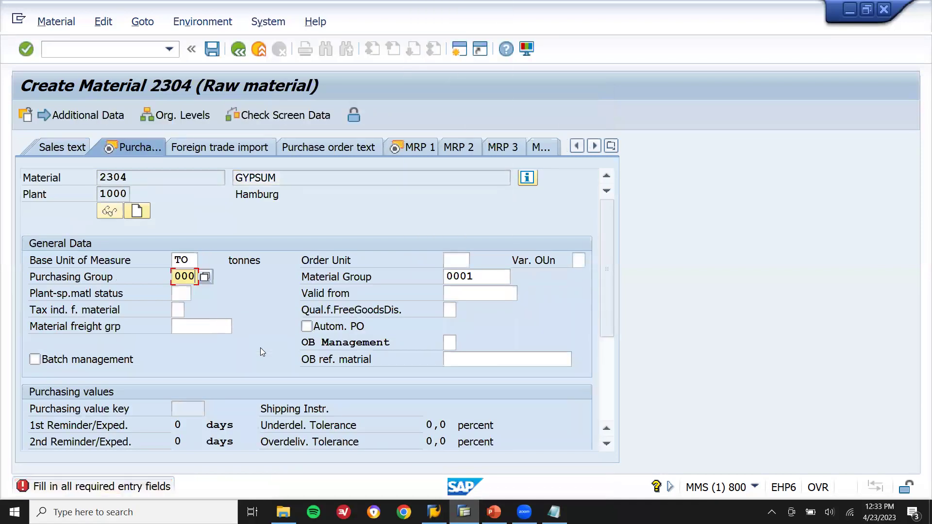
Set GYPSUM's purchasing group to 000 in the Purchasing view and its MRP type to ND in MRP 1.
{"action": "type", "text": "0000"}
{"action": "key", "text": "Return"}
{"action": "key", "text": "Down"}
{"action": "key", "text": "Return"}
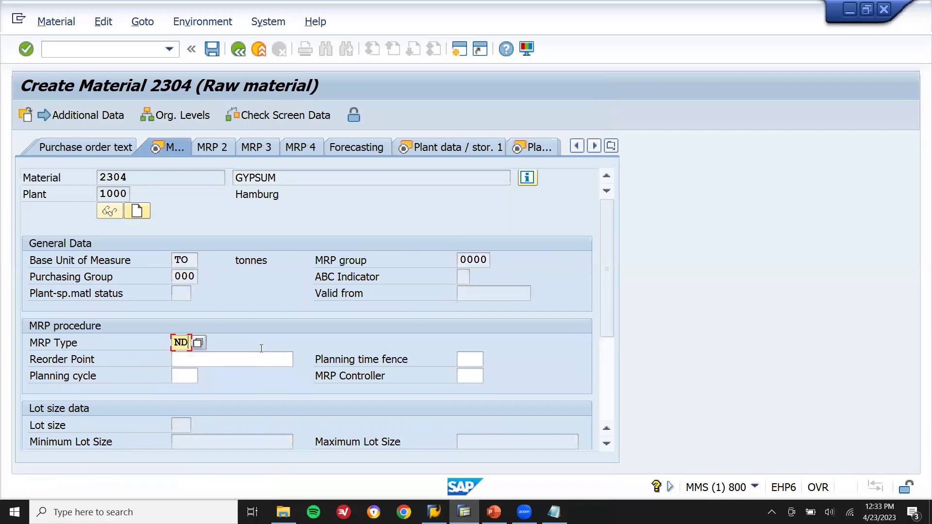
Continue through GYPSUM's storage views to Accounting 1 and set valuation class 3000 and standard price 20000.
{"action": "key", "text": "Return"}
{"action": "key", "text": "Return"}
{"action": "key", "text": "Return"}
{"action": "key", "text": "Return"}
{"action": "key", "text": "Return"}
{"action": "key", "text": "Return"}
{"action": "key", "text": "Return"}
{"action": "key", "text": "Return"}
{"action": "key", "text": "Return"}
{"action": "key", "text": "Return"}
{"action": "key", "text": "Down"}
{"action": "key", "text": "Return"}
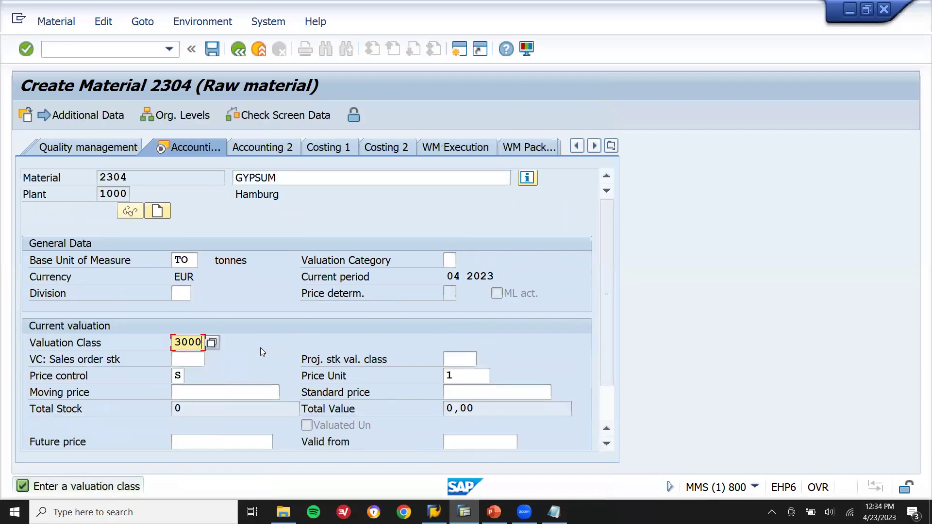
{"action": "left_click", "coordinate": [489, 391]}
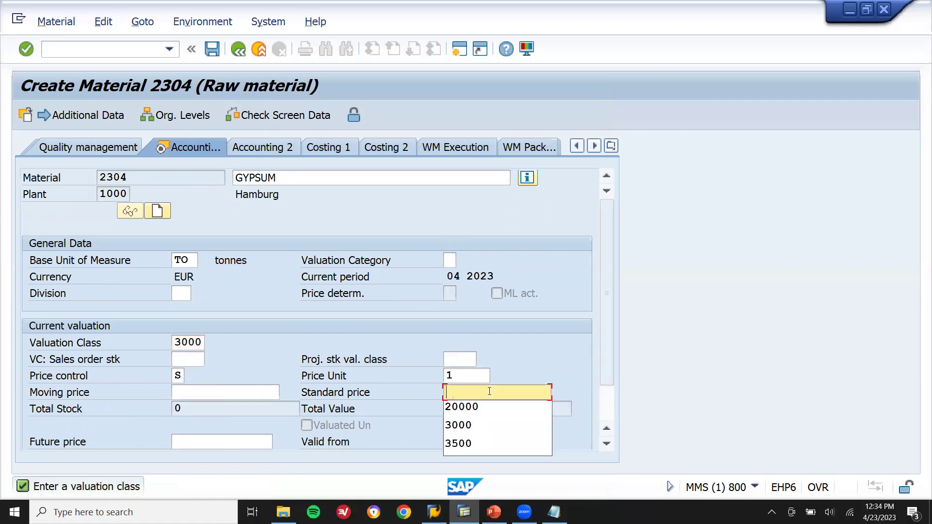
{"action": "type", "text": "20000"}
{"action": "key", "text": "Return"}
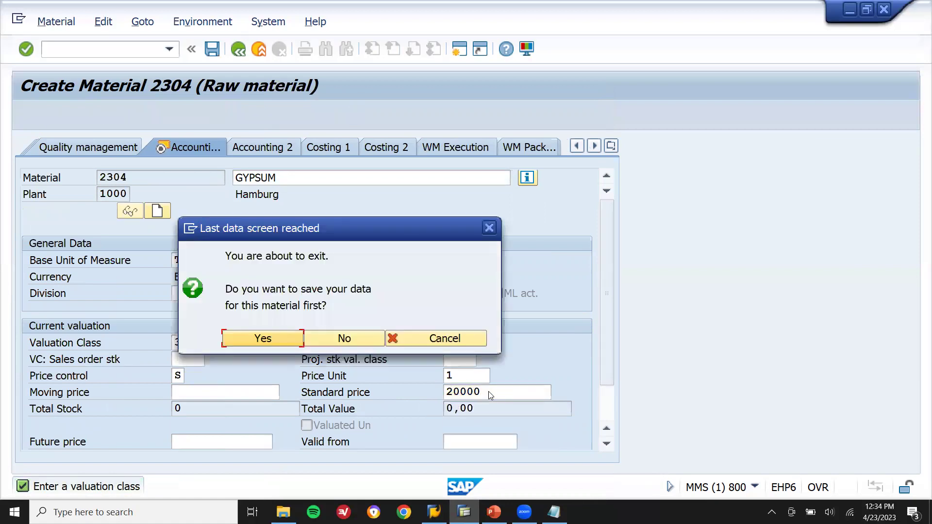
Set GYPSUM's planned delivery time to 1 day in the MRP 2 view and save the material.
{"action": "key", "text": "Return"}
{"action": "type", "text": "1"}
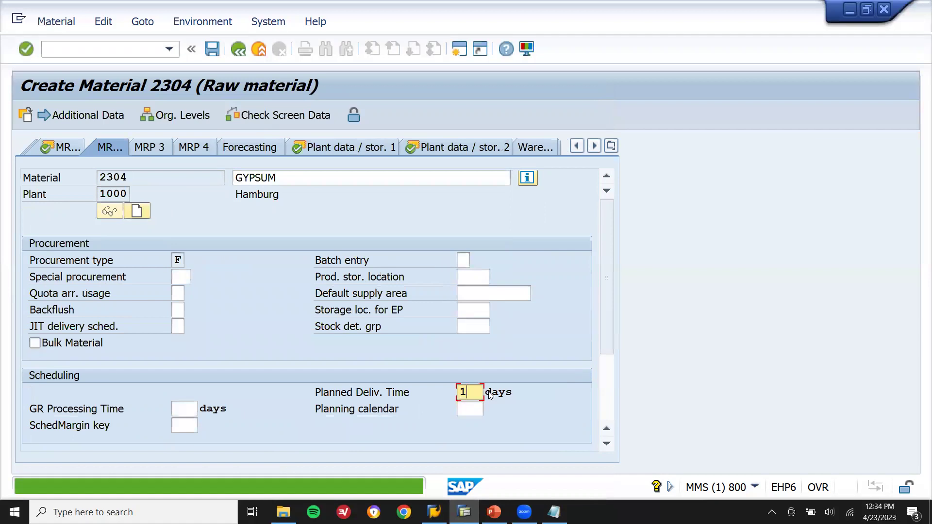
{"action": "key", "text": "Return"}
{"action": "key", "text": "Return"}
{"action": "key", "text": "Return"}
{"action": "key", "text": "Return"}
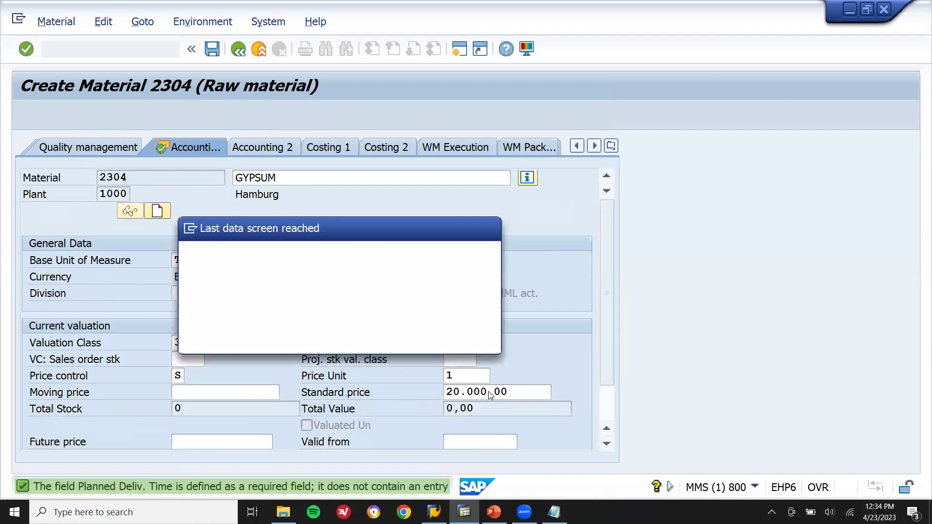
Note 2304 GYSUM in Notepad's material list, return to SAP and start the next raw material with the same views.
{"action": "key", "text": "alt+Tab"}
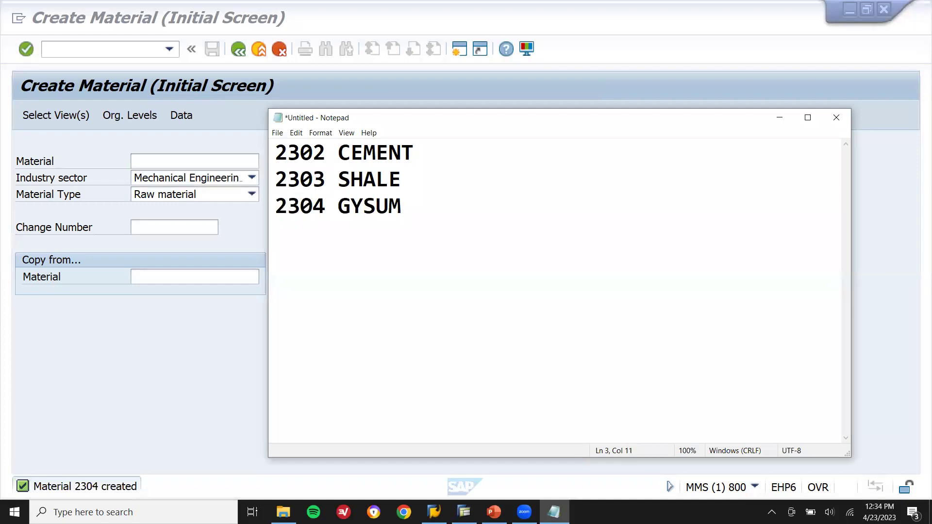
{"action": "left_click", "coordinate": [240, 333]}
{"action": "key", "text": "Return"}
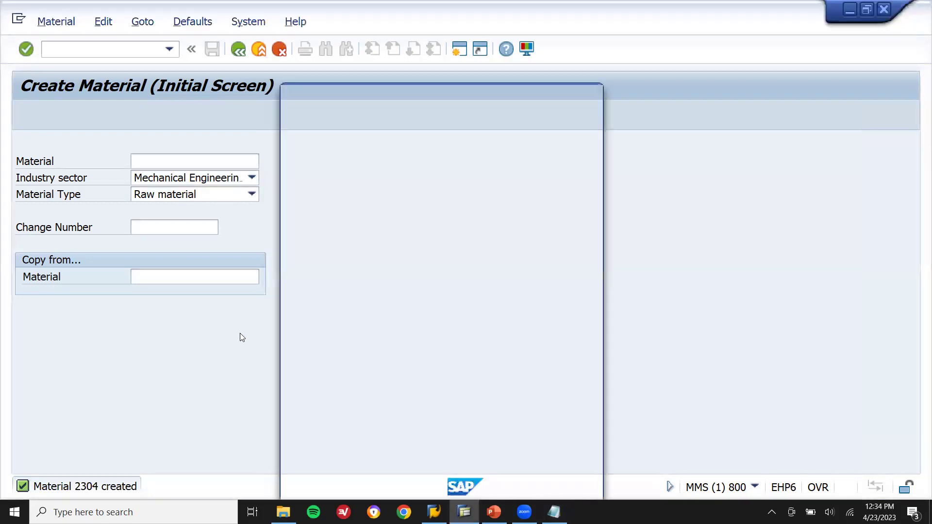
{"action": "key", "text": "Return"}
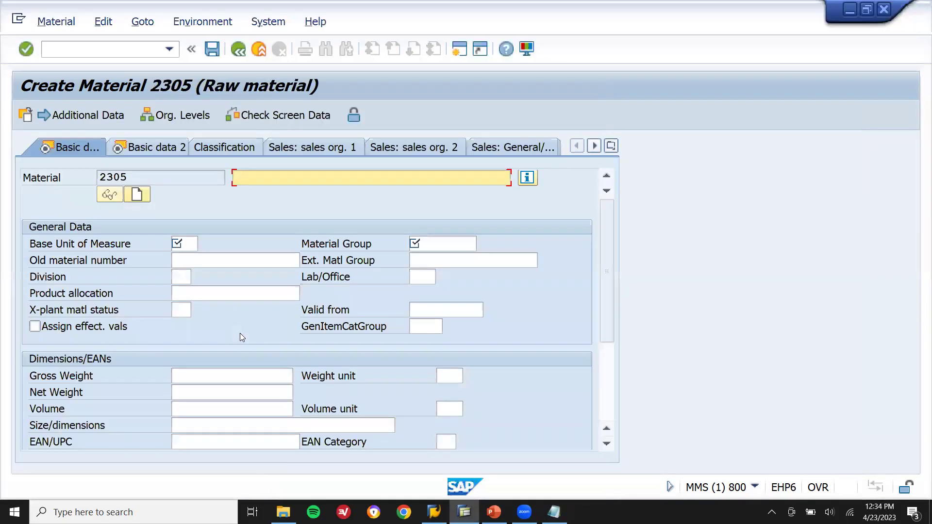
Enter the description LIMESTONE, base unit of measure TO and material group 0001, and continue to the Purchasing view.
{"action": "type", "text": "LI"}
{"action": "key", "text": "Down"}
{"action": "key", "text": "Return"}
{"action": "key", "text": "Return"}
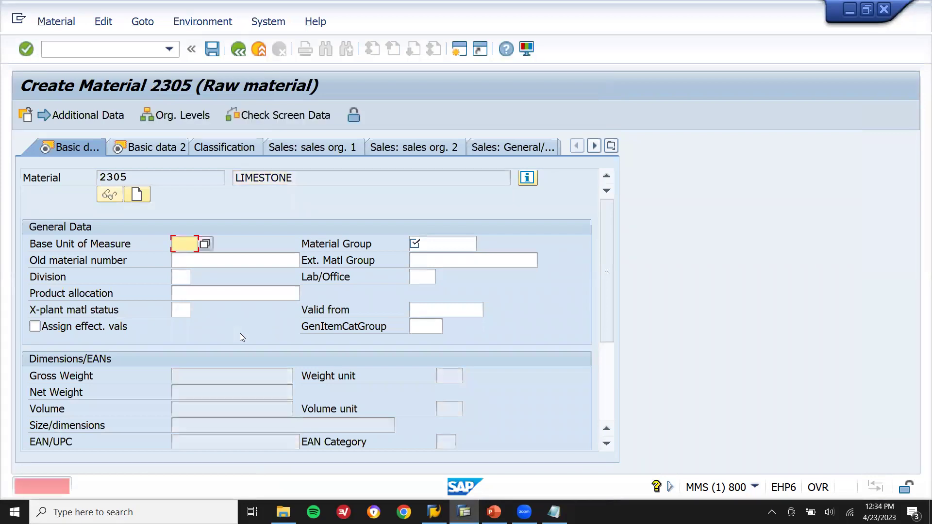
{"action": "type", "text": "to"}
{"action": "key", "text": "Return"}
{"action": "type", "text": "0001"}
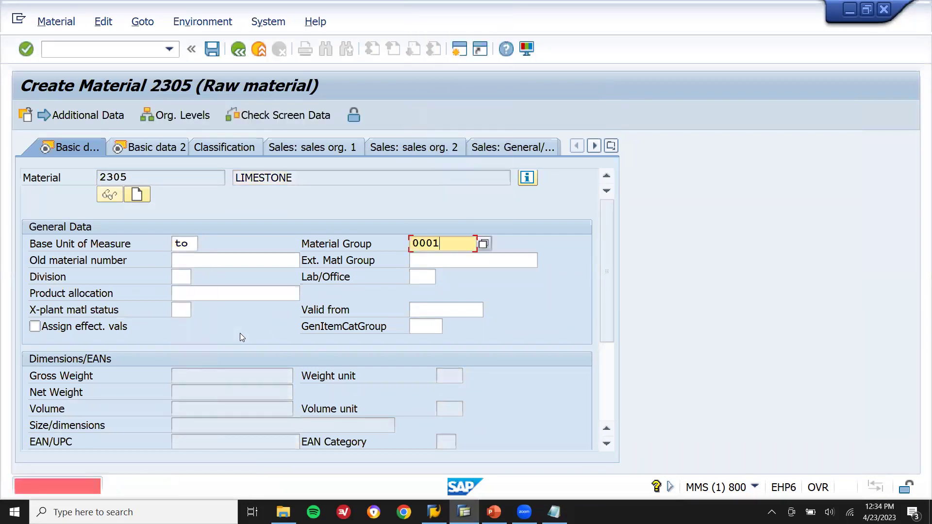
{"action": "key", "text": "Return"}
{"action": "key", "text": "Return"}
{"action": "key", "text": "Return"}
Set LIMESTONE's purchasing group to 000 and MRP type to ND, and continue through the storage views to Accounting 1.
{"action": "type", "text": "000"}
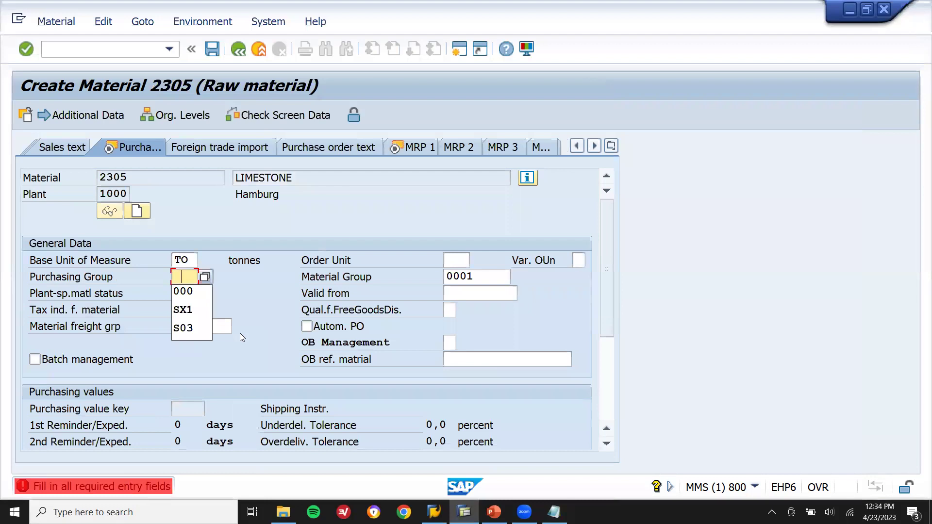
{"action": "key", "text": "Return"}
{"action": "key", "text": "Down"}
{"action": "key", "text": "Return"}
{"action": "key", "text": "Return"}
{"action": "key", "text": "Return"}
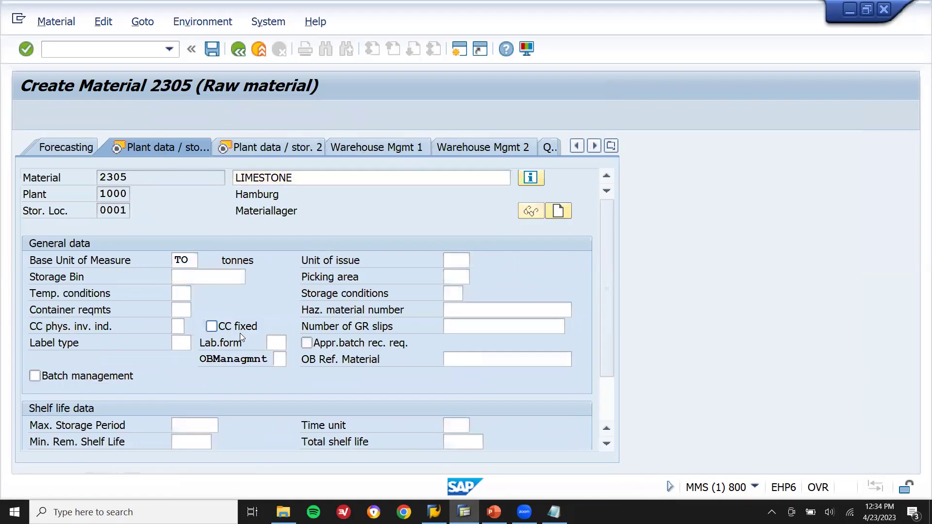
{"action": "key", "text": "Return"}
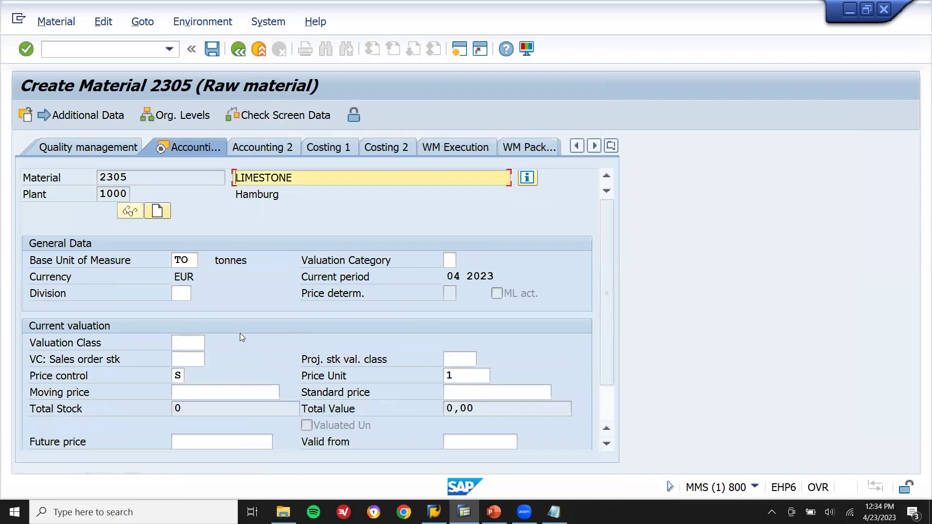
Set LIMESTONE's valuation class to 3000 and its standard price to 20000 in the Accounting 1 view.
{"action": "left_click", "coordinate": [195, 342]}
{"action": "key", "text": "Down"}
{"action": "key", "text": "Return"}
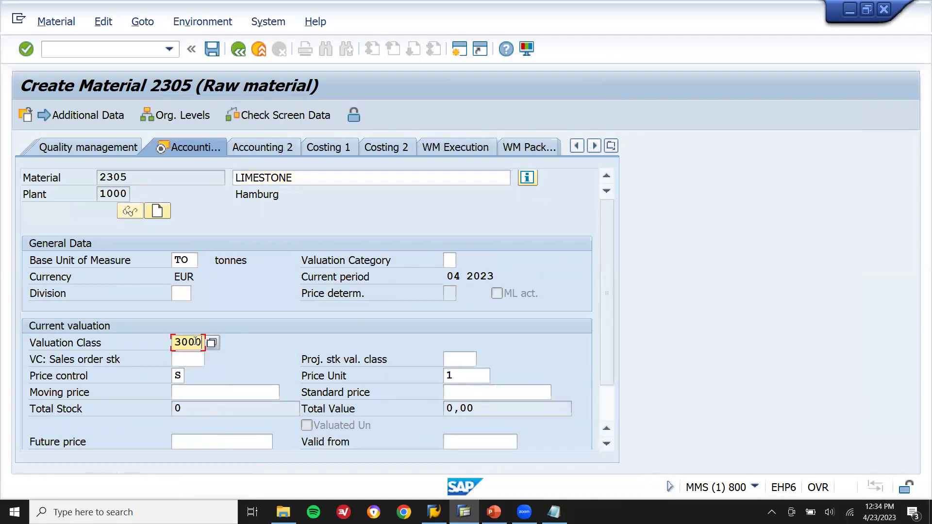
{"action": "left_click", "coordinate": [519, 390]}
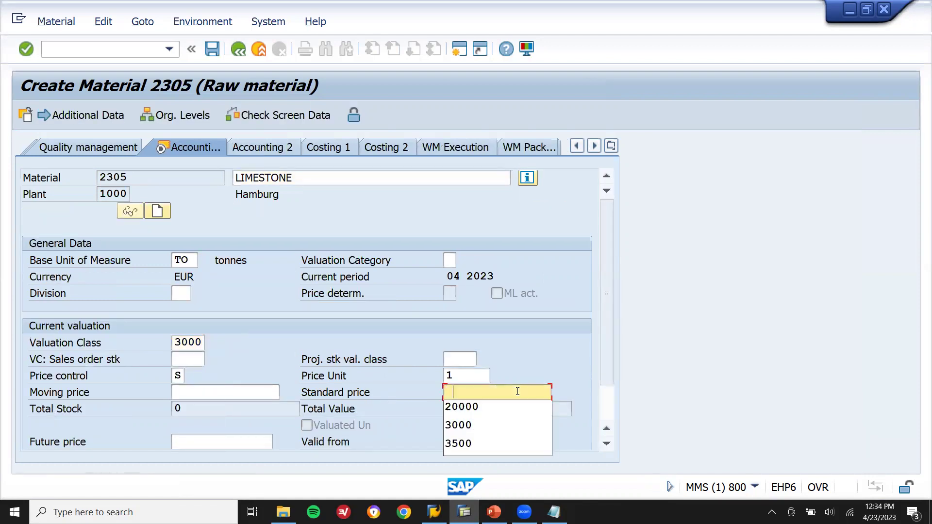
{"action": "key", "text": "Down"}
{"action": "key", "text": "Return"}
{"action": "key", "text": "Return"}
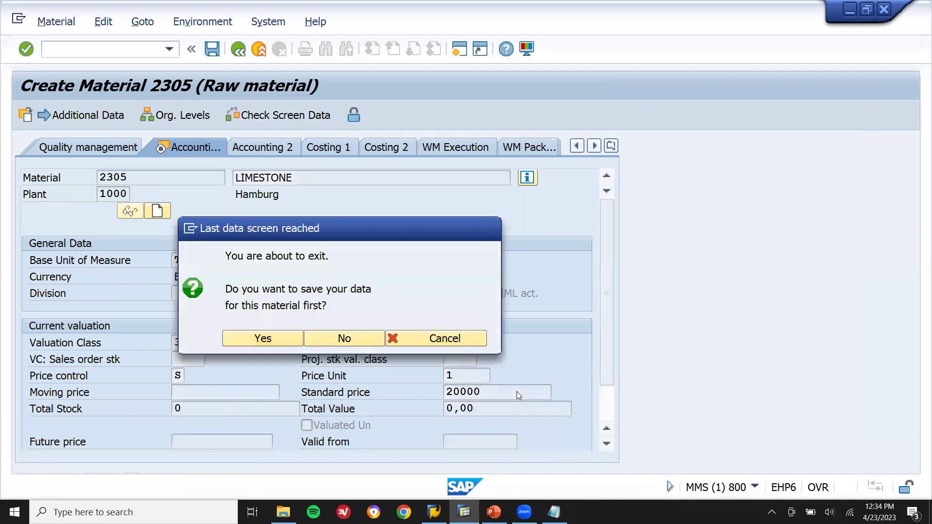
Set LIMESTONE's planned delivery time to 1 day in the MRP 2 view and save the material.
{"action": "key", "text": "Return"}
{"action": "type", "text": "1"}
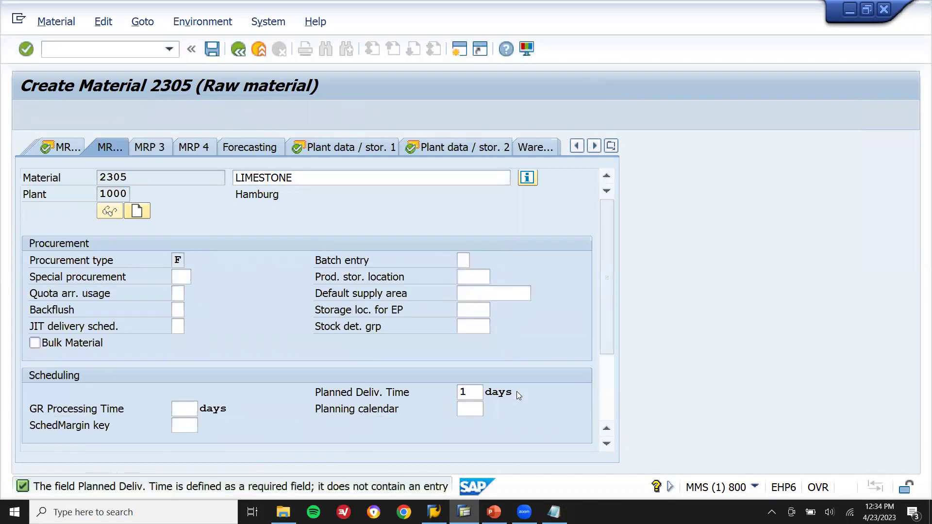
{"action": "key", "text": "Return"}
{"action": "key", "text": "Return"}
{"action": "key", "text": "Return"}
{"action": "key", "text": "Return"}
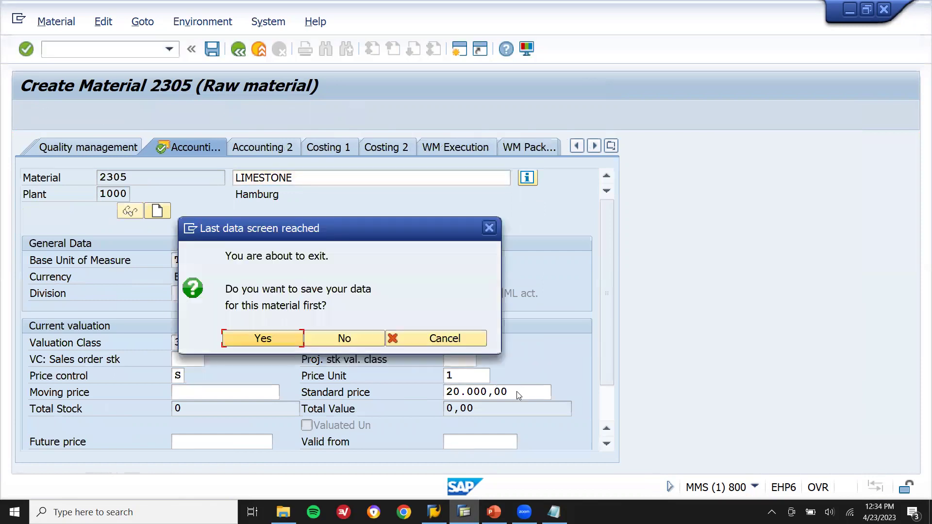
{"action": "key", "text": "Return"}
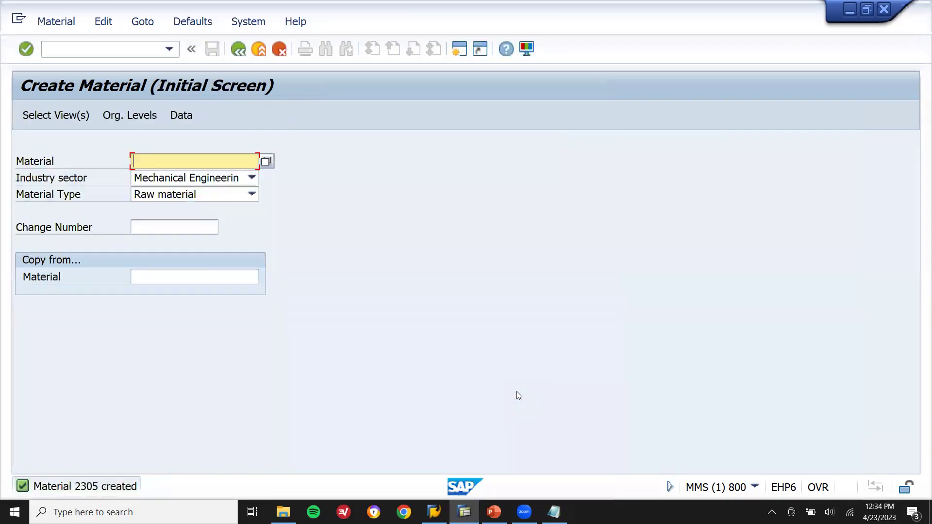
Leave material creation for the SAP Easy Access screen and note 2305 LIMESTONE in Notepad's material list.
{"action": "key", "text": "F3"}
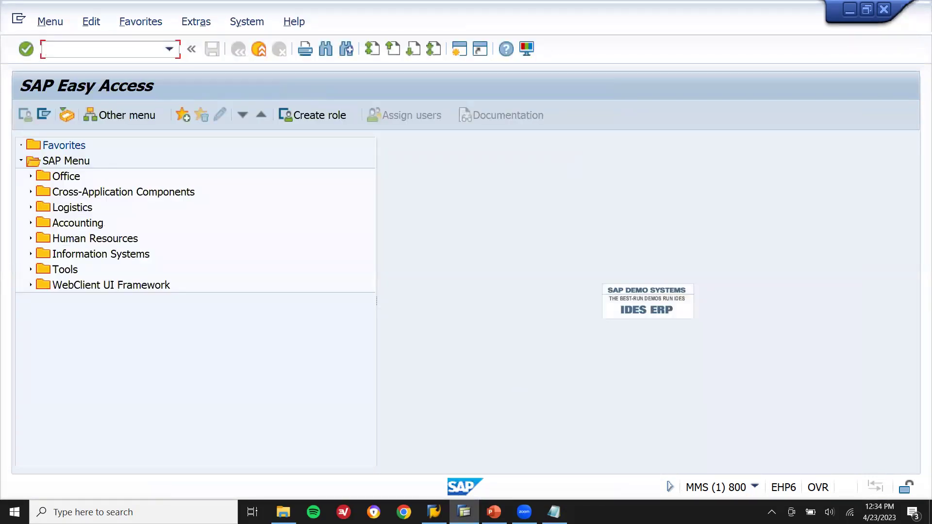
{"action": "key", "text": "alt+Tab"}
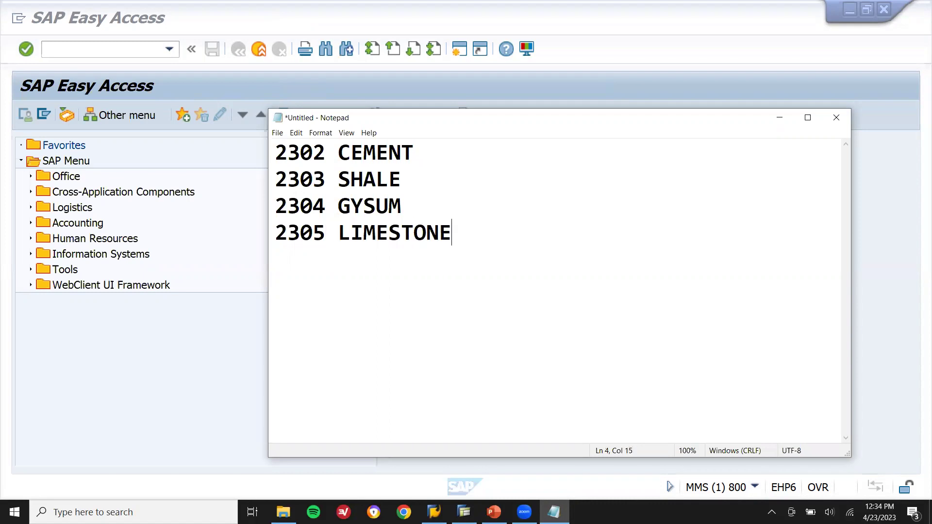
Switch back to SAP and open the MIGO goods receipt screen, keeping Other as the reference.
{"action": "key", "text": "alt+Tab"}
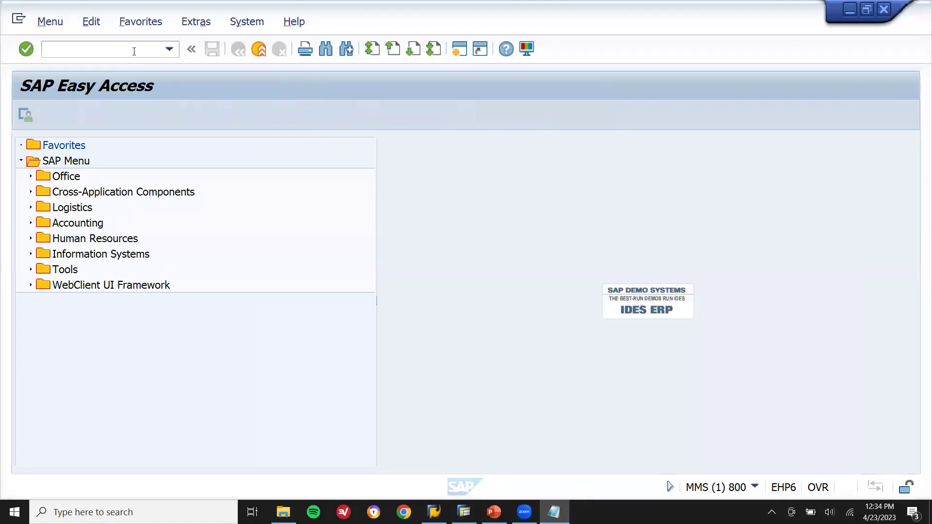
{"action": "type", "text": "MM0"}
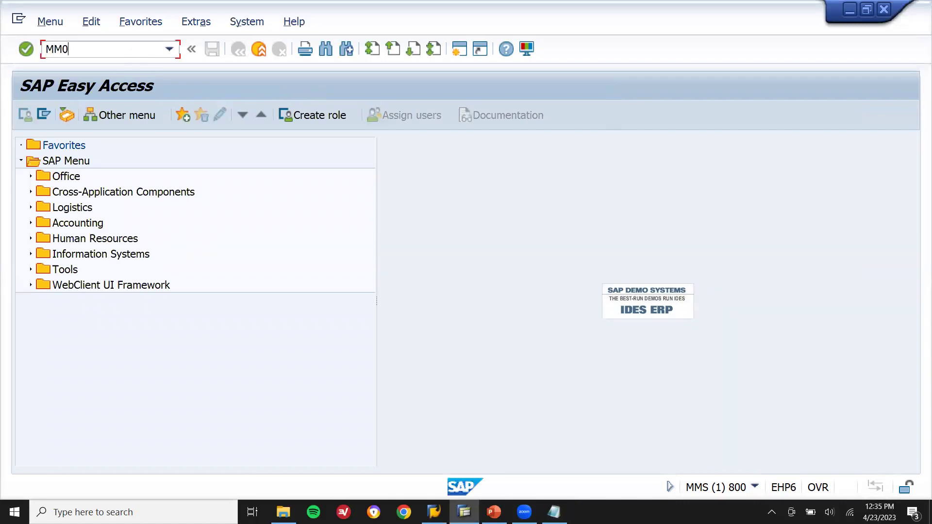
{"action": "type", "text": "3"}
{"action": "key", "text": "Return"}
{"action": "key", "text": "F3"}
{"action": "key", "text": "Return"}
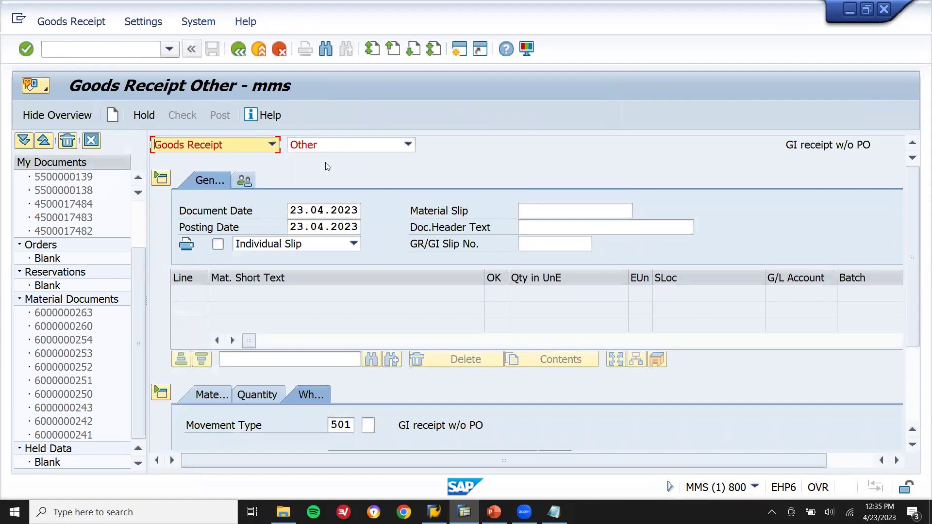
{"action": "left_click", "coordinate": [338, 149]}
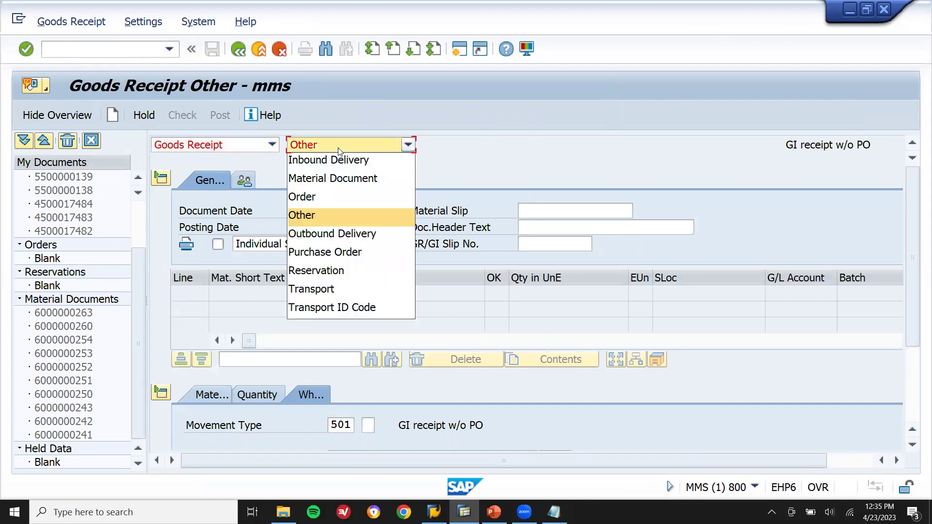
{"action": "left_click", "coordinate": [381, 150]}
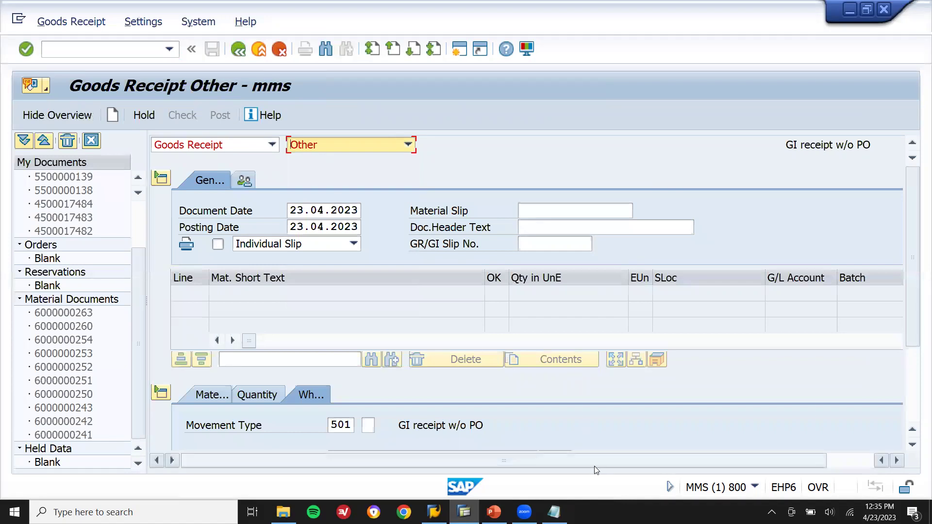
Enter SHALE's material number 2303 and a quantity of 1 for the first goods receipt item with movement type 501.
{"action": "left_click_drag", "start_coordinate": [594, 465], "coordinate": [709, 469]}
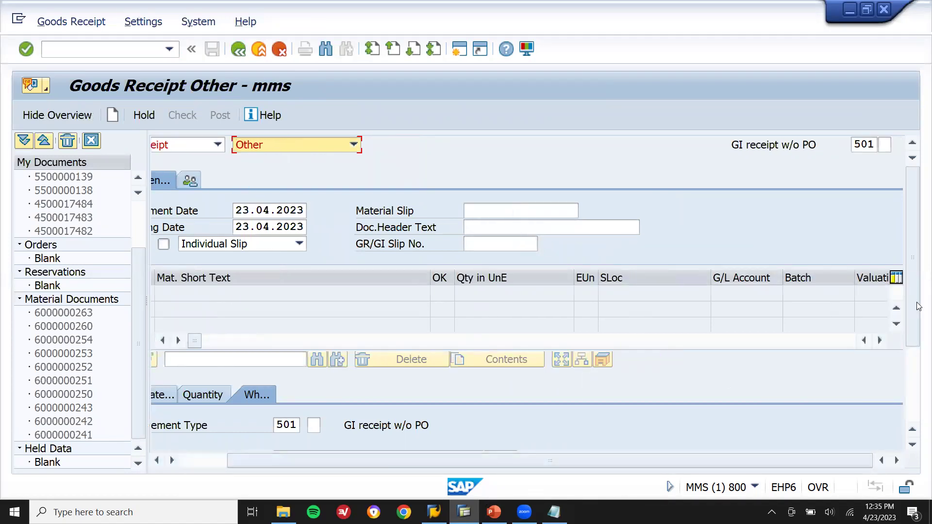
{"action": "scroll", "coordinate": [918, 305], "scroll_direction": "down", "scroll_amount": 3}
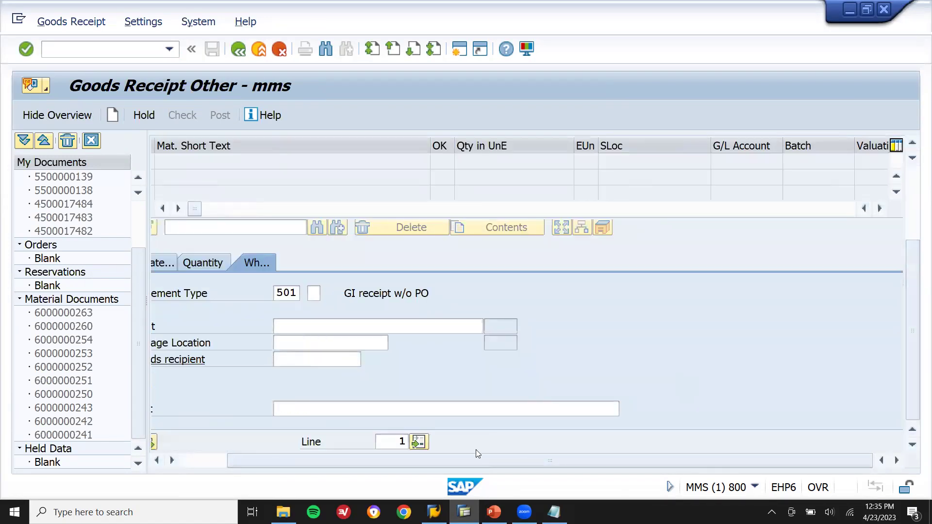
{"action": "left_click_drag", "start_coordinate": [459, 462], "coordinate": [277, 455]}
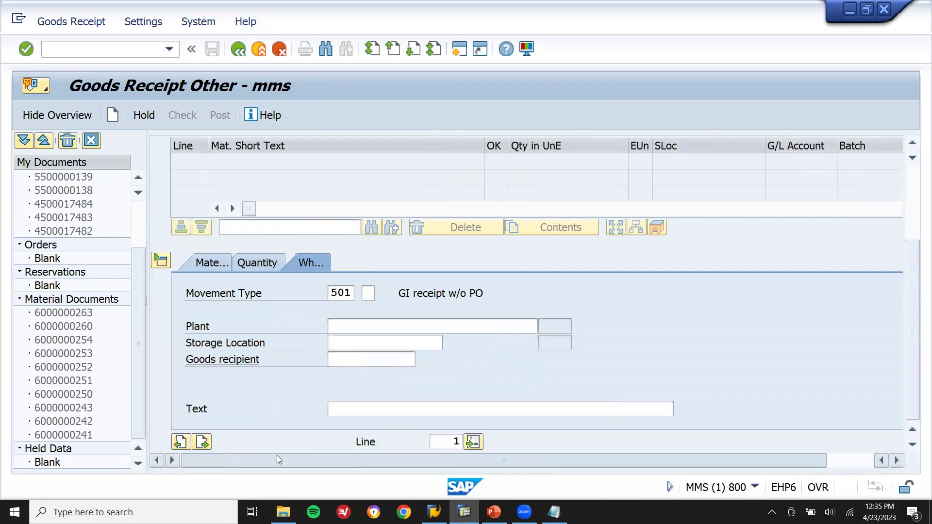
{"action": "left_click", "coordinate": [213, 263]}
{"action": "left_click", "coordinate": [365, 293]}
{"action": "key", "text": "alt+Tab"}
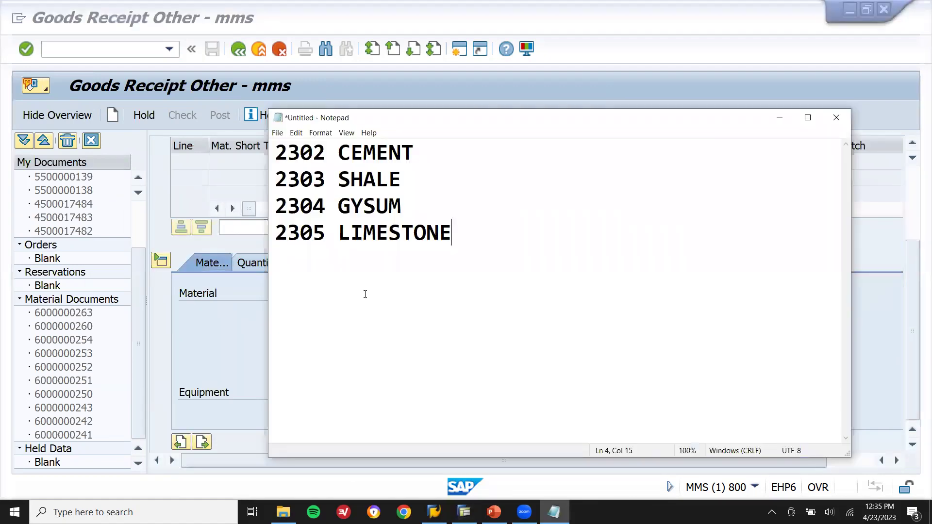
{"action": "key", "text": "alt+Tab"}
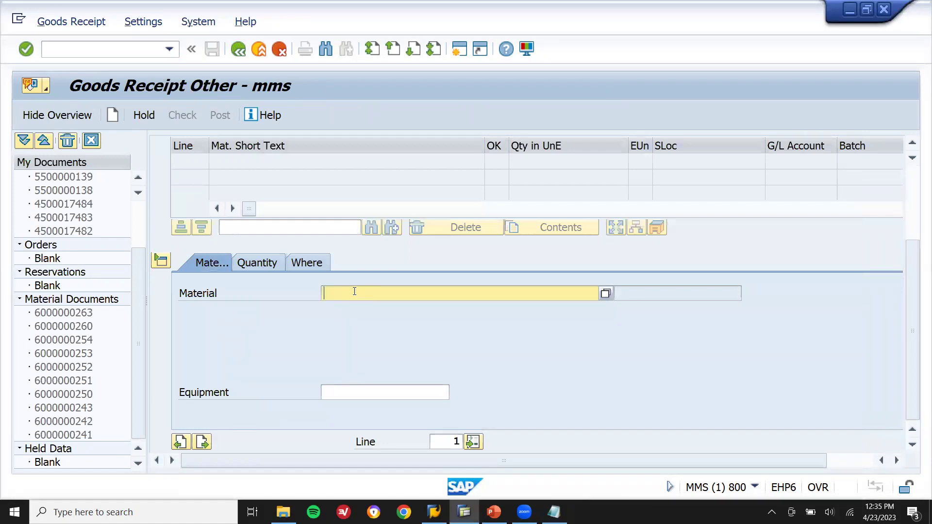
{"action": "left_click", "coordinate": [263, 265]}
{"action": "type", "text": "1"}
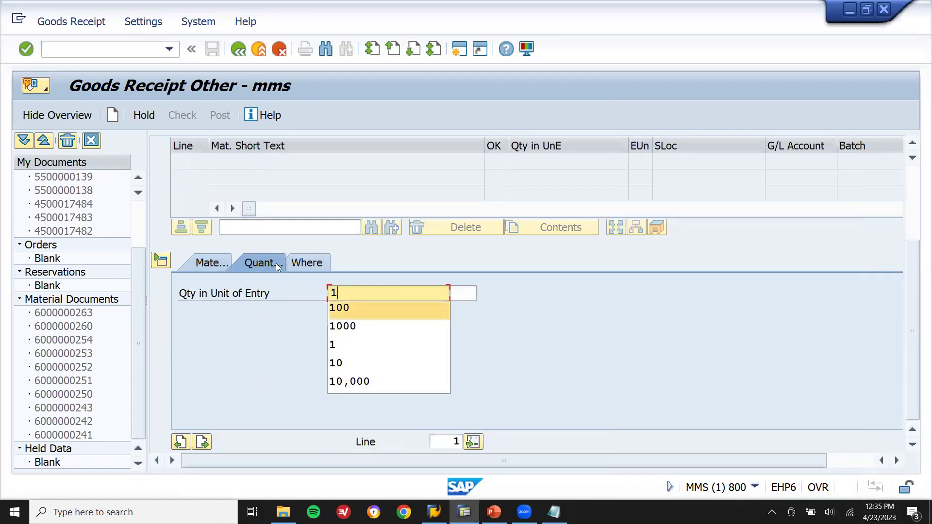
Set the goods receipt item's plant to 1000 and storage location to 0001.
{"action": "left_click", "coordinate": [296, 262]}
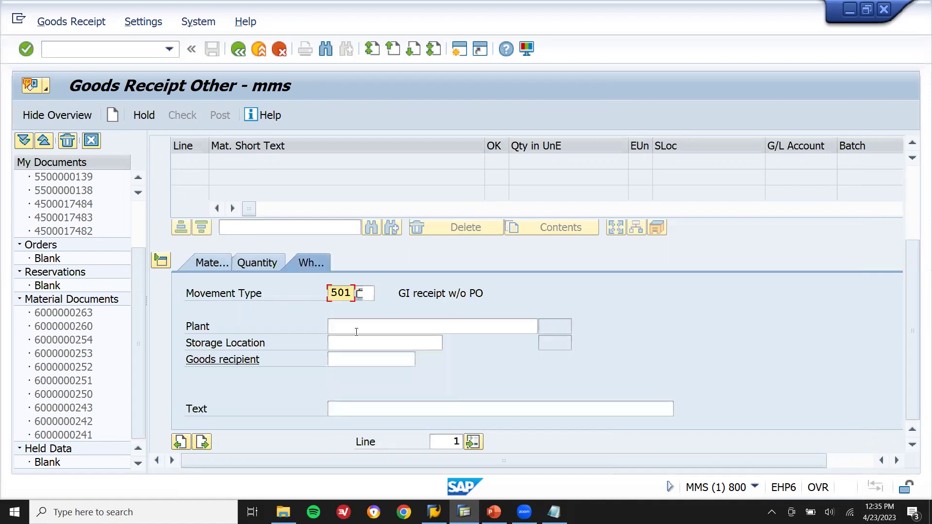
{"action": "left_click", "coordinate": [357, 332]}
{"action": "key", "text": "Return"}
{"action": "key", "text": "Tab"}
{"action": "key", "text": "Return"}
{"action": "key", "text": "Return"}
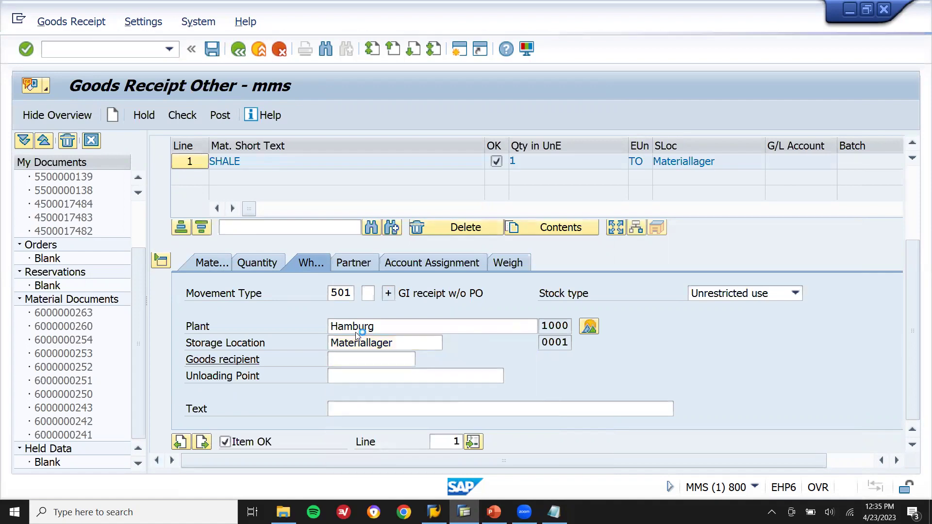
Select material number 2304 in Notepad's list, try to post the SHALE goods receipt in SAP, and close the log.
{"action": "key", "text": "alt+Tab"}
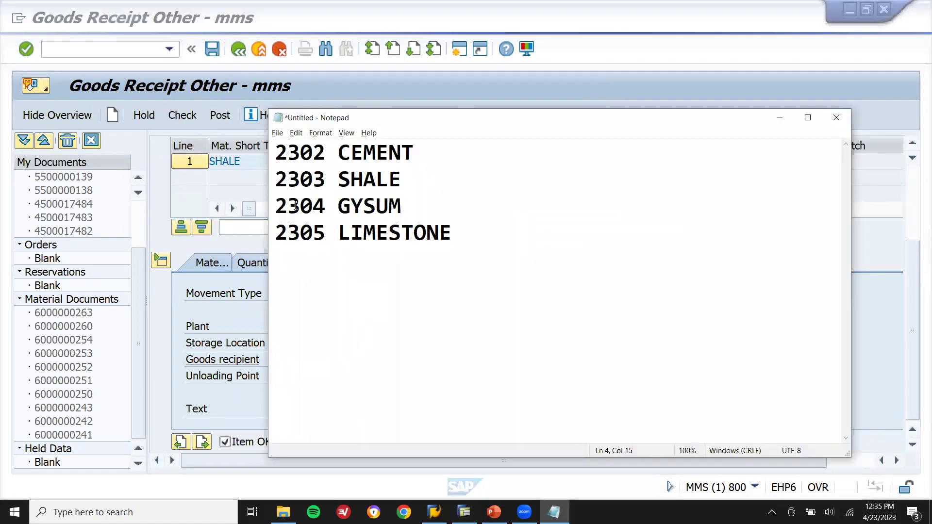
{"action": "double_click", "coordinate": [294, 206]}
{"action": "key", "text": "alt+Tab"}
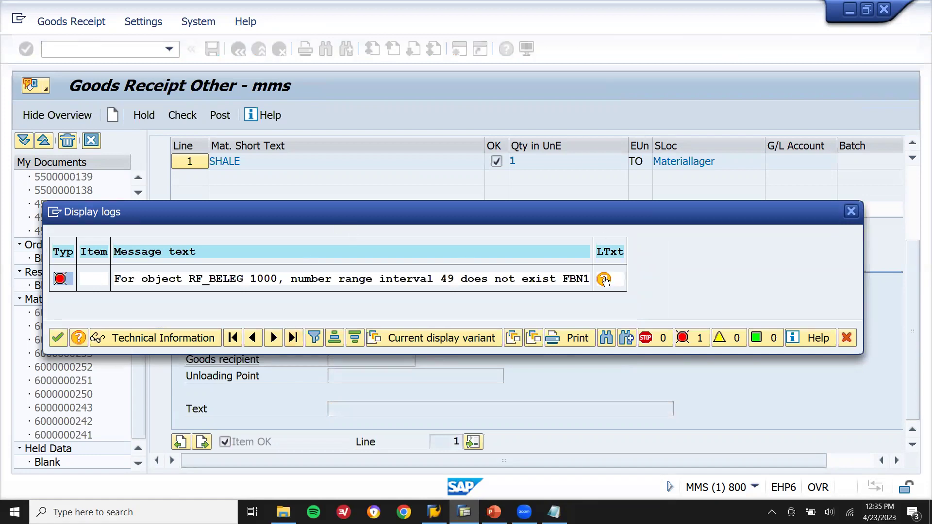
{"action": "key", "text": "Return"}
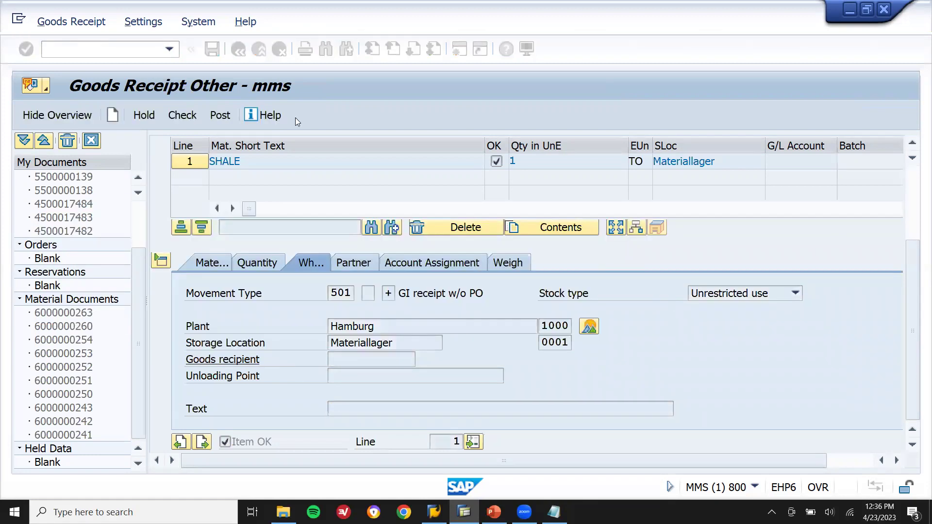
Go to transaction FBN1 and open the accounting document number range intervals of company code 1000 for editing.
{"action": "left_click", "coordinate": [115, 48]}
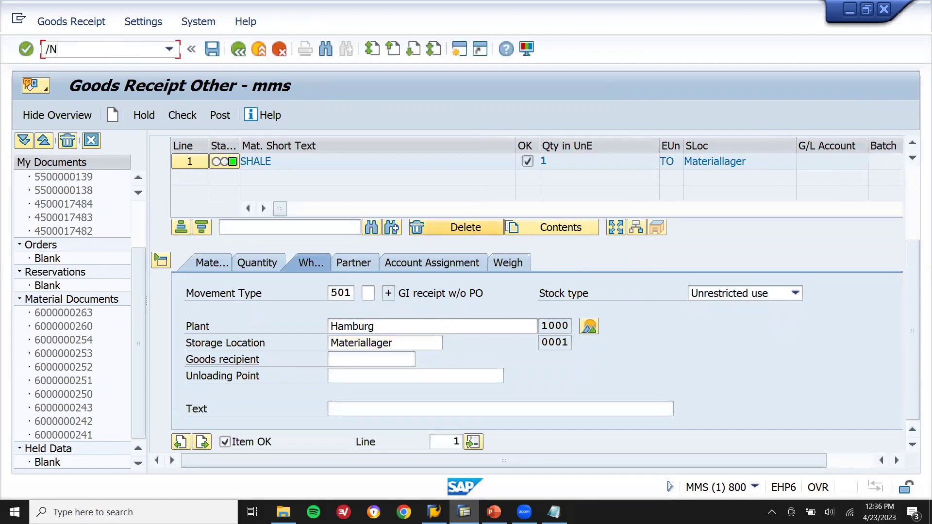
{"action": "type", "text": "/NFBN1"}
{"action": "key", "text": "Return"}
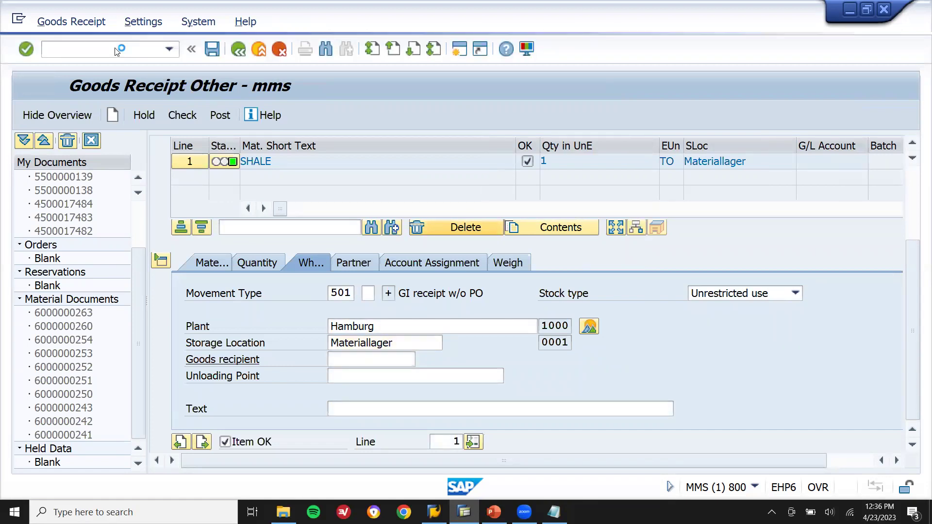
{"action": "type", "text": "1000"}
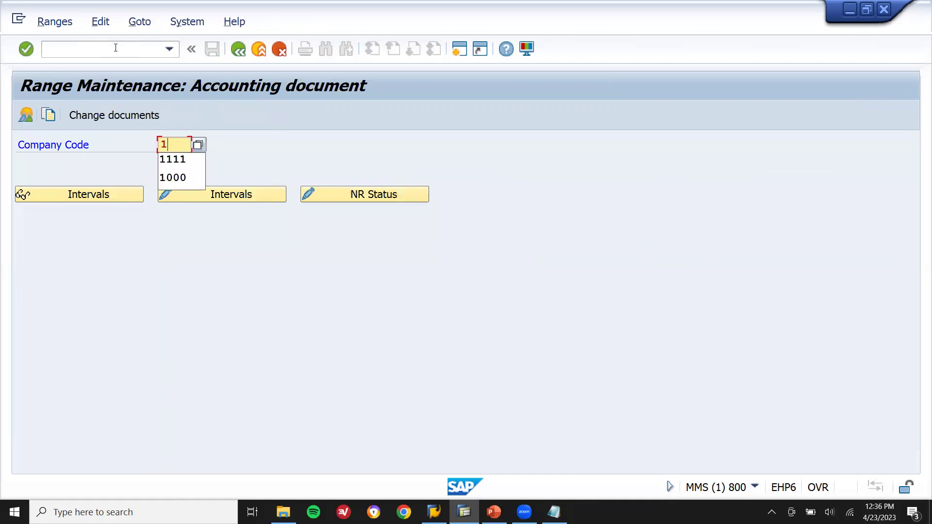
{"action": "left_click", "coordinate": [201, 199]}
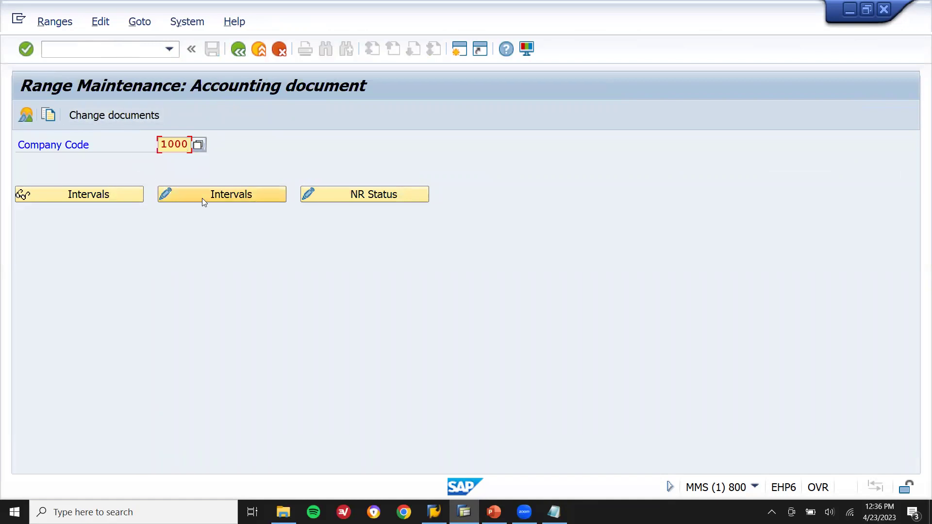
Insert a new accounting document interval with number 49 for the year 2023.
{"action": "left_click", "coordinate": [24, 117]}
{"action": "type", "text": "49"}
{"action": "key", "text": "Tab"}
{"action": "type", "text": "2023"}
{"action": "key", "text": "Tab"}
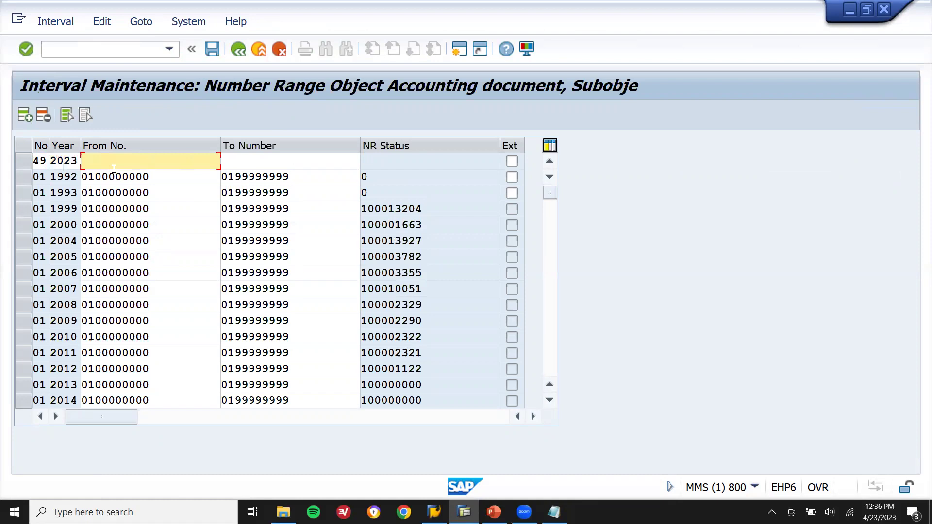
{"action": "left_click", "coordinate": [168, 174]}
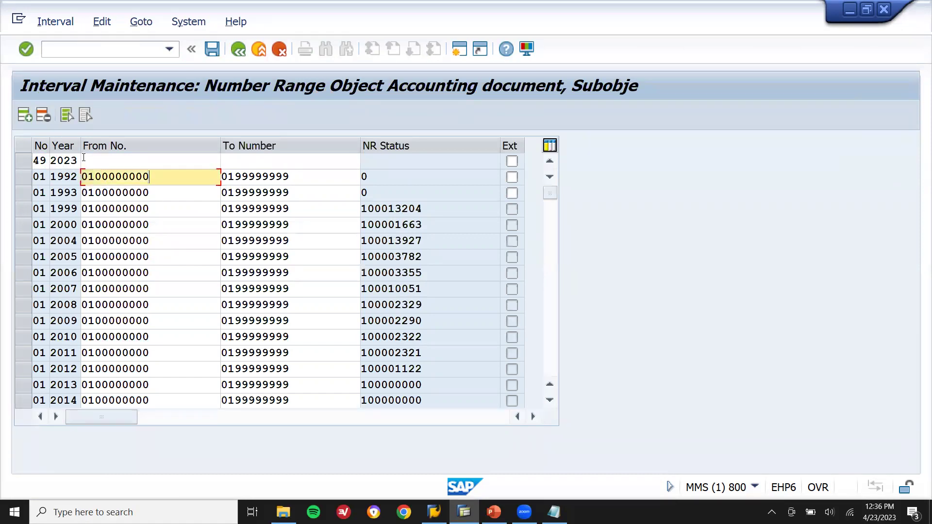
{"action": "left_click", "coordinate": [109, 158]}
{"action": "key", "text": "Tab"}
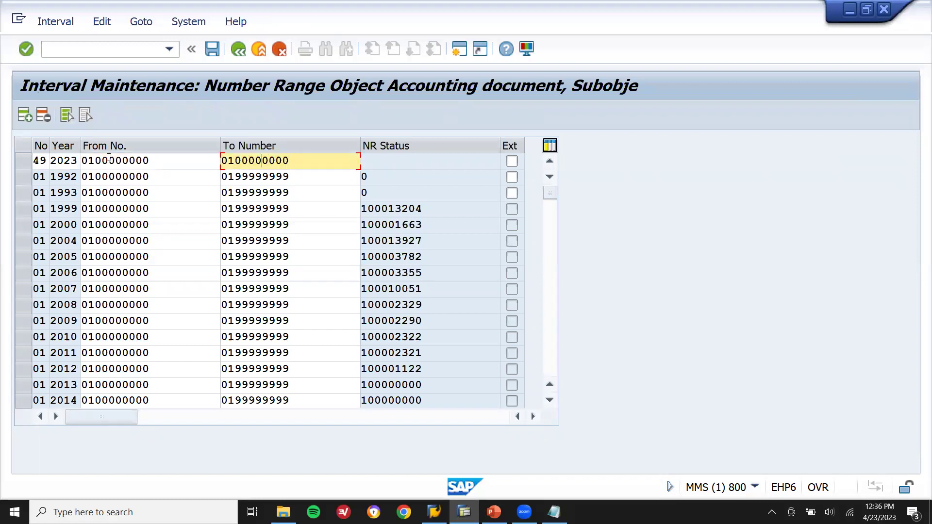
{"action": "type", "text": "1"}
{"action": "key", "text": "Return"}
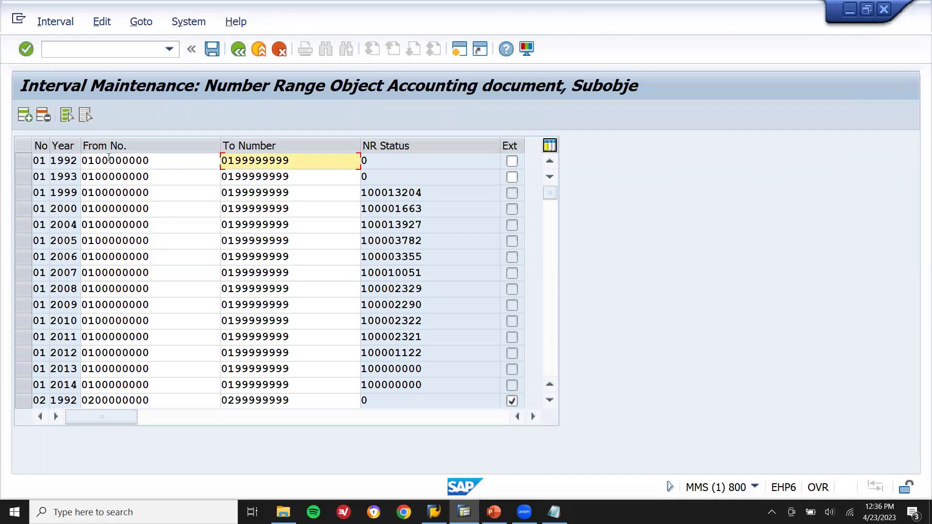
{"action": "key", "text": "ctrl+s"}
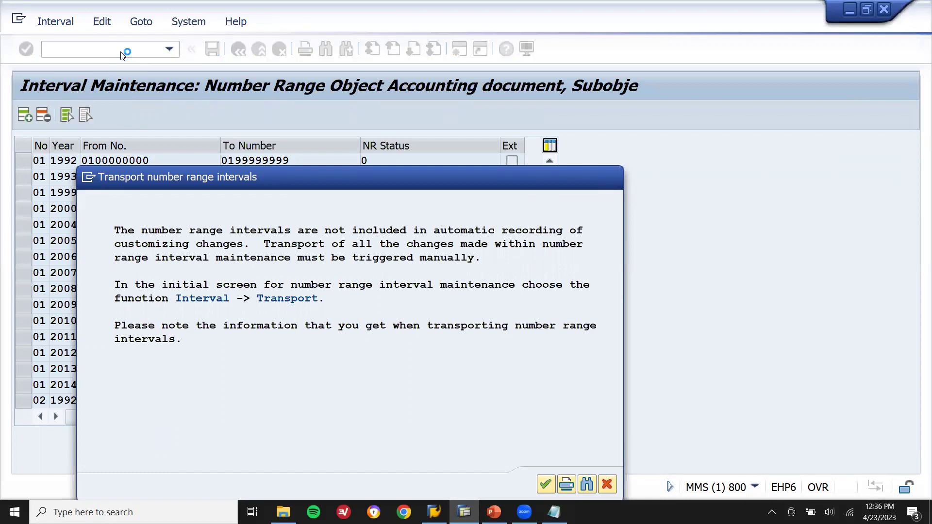
{"action": "key", "text": "Return"}
Go to transaction MIGO and enter material 2303 (SHALE) with a quantity of 1 in the new goods receipt.
{"action": "left_click", "coordinate": [122, 51]}
{"action": "type", "text": "/NMIGO"}
{"action": "key", "text": "Return"}
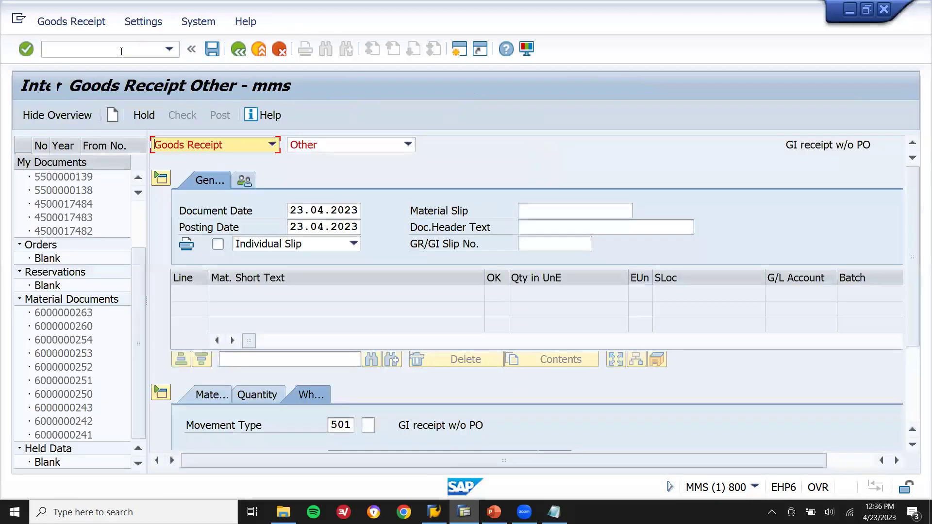
{"action": "left_click", "coordinate": [203, 398]}
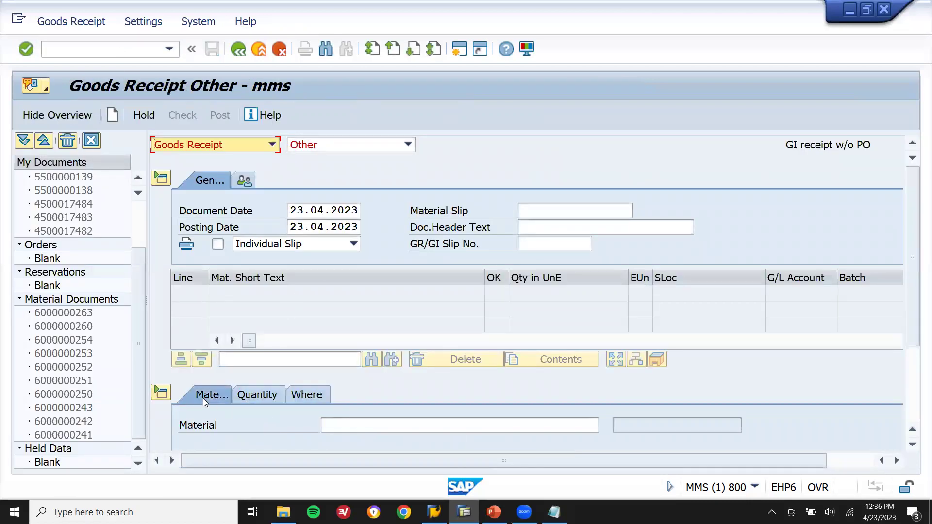
{"action": "double_click", "coordinate": [339, 429]}
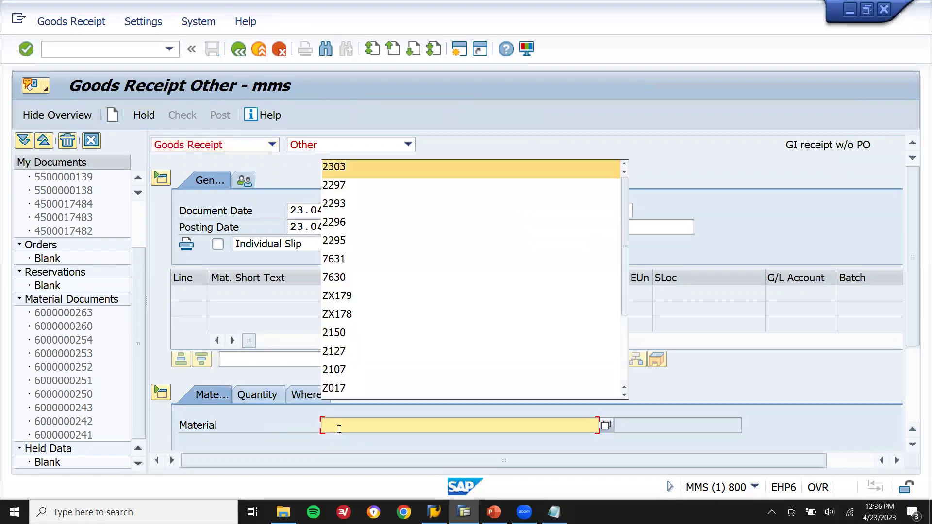
{"action": "key", "text": "Return"}
{"action": "key", "text": "alt+Tab"}
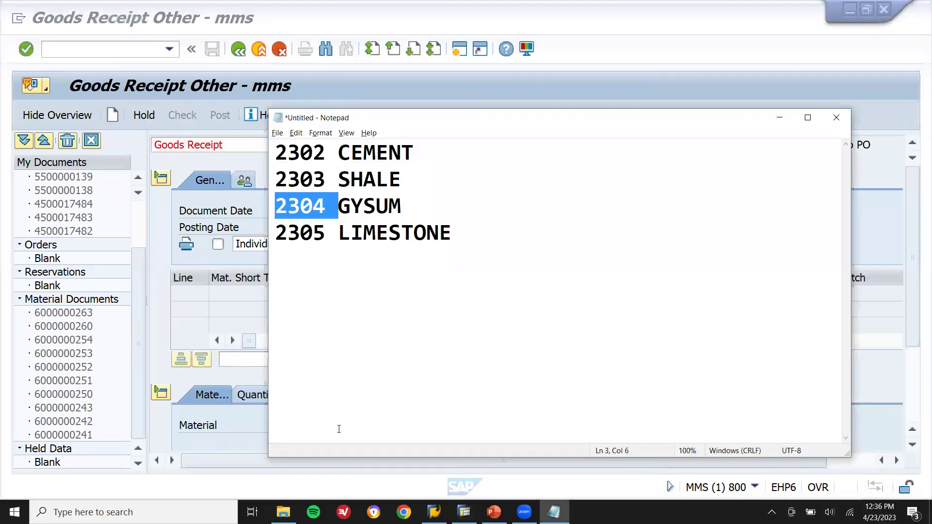
{"action": "key", "text": "alt+Tab"}
{"action": "left_click", "coordinate": [339, 432]}
{"action": "left_click", "coordinate": [259, 393]}
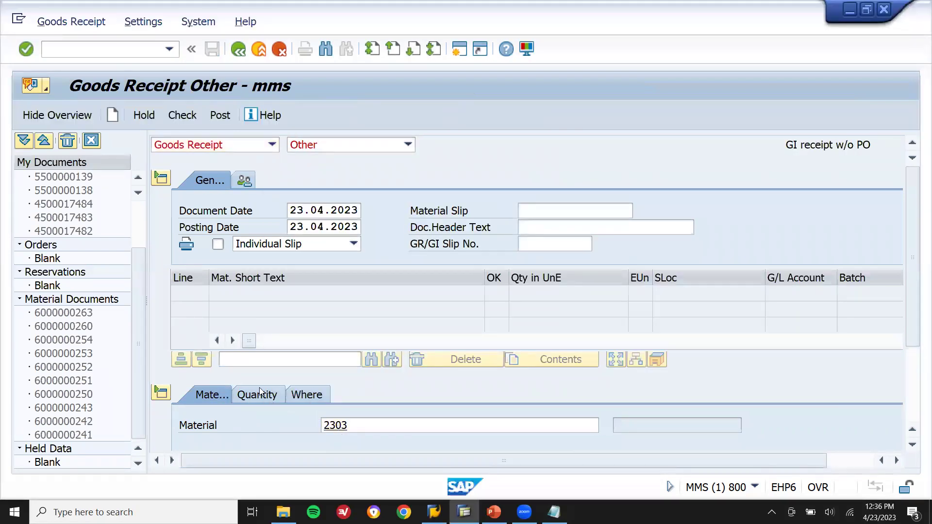
{"action": "type", "text": "1"}
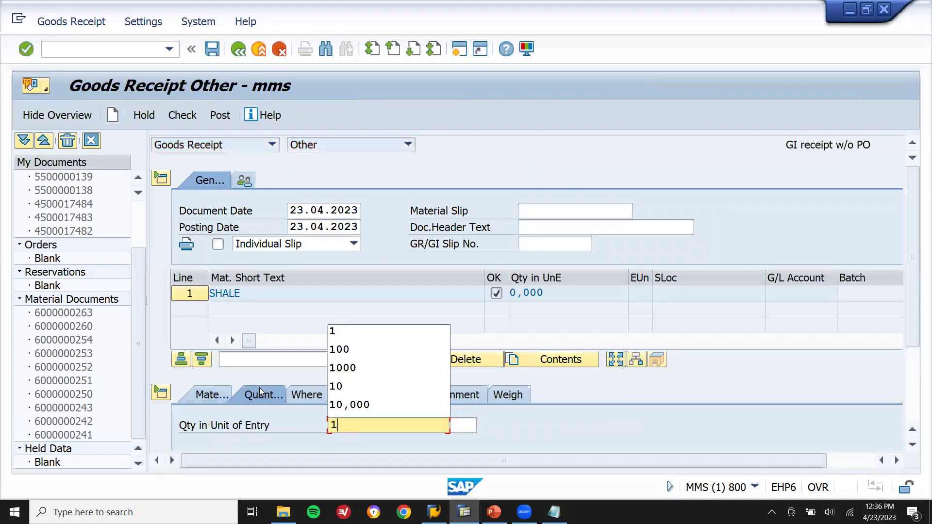
Set the SHALE item's plant to 1000 and storage location to 0001, and bring up Notepad's material list.
{"action": "left_click", "coordinate": [308, 398]}
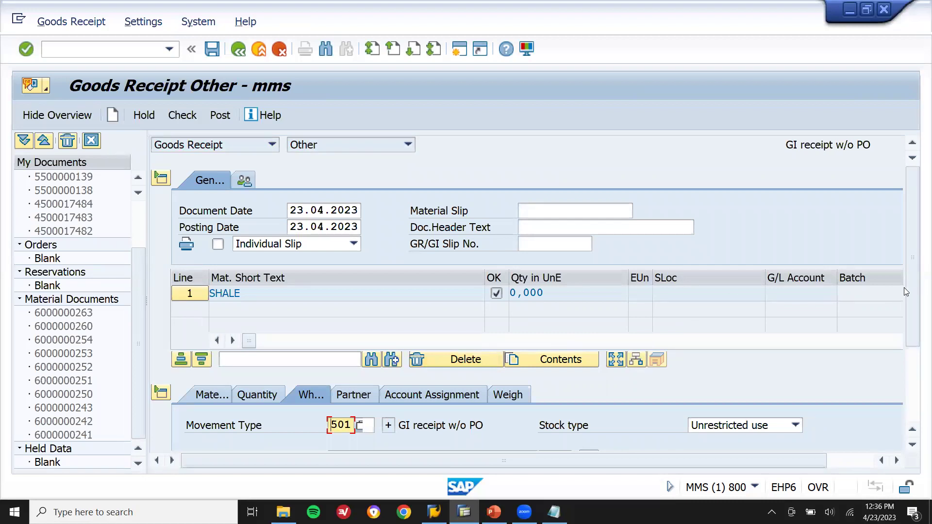
{"action": "scroll", "coordinate": [916, 391], "scroll_direction": "down", "scroll_amount": 3}
{"action": "left_click", "coordinate": [482, 326]}
{"action": "type", "text": "1000"}
{"action": "key", "text": "Tab"}
{"action": "type", "text": "0001"}
{"action": "key", "text": "Return"}
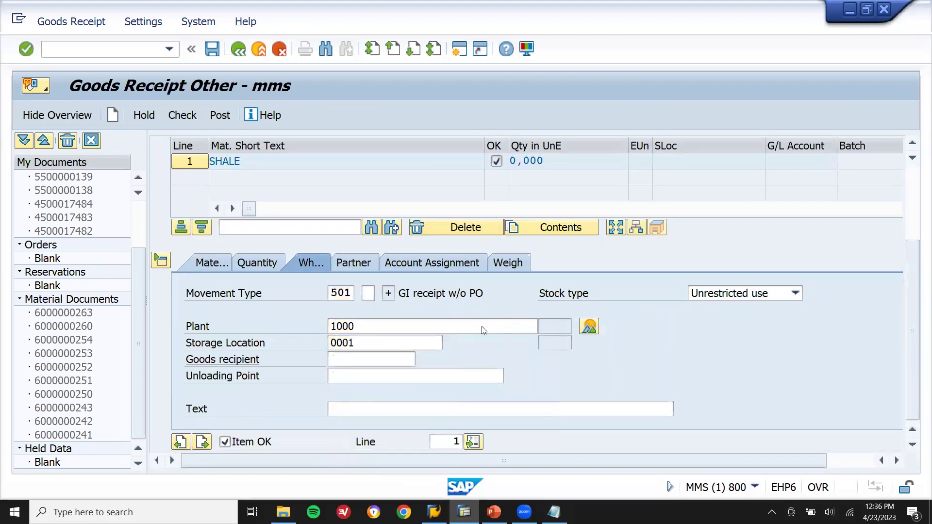
{"action": "key", "text": "Return"}
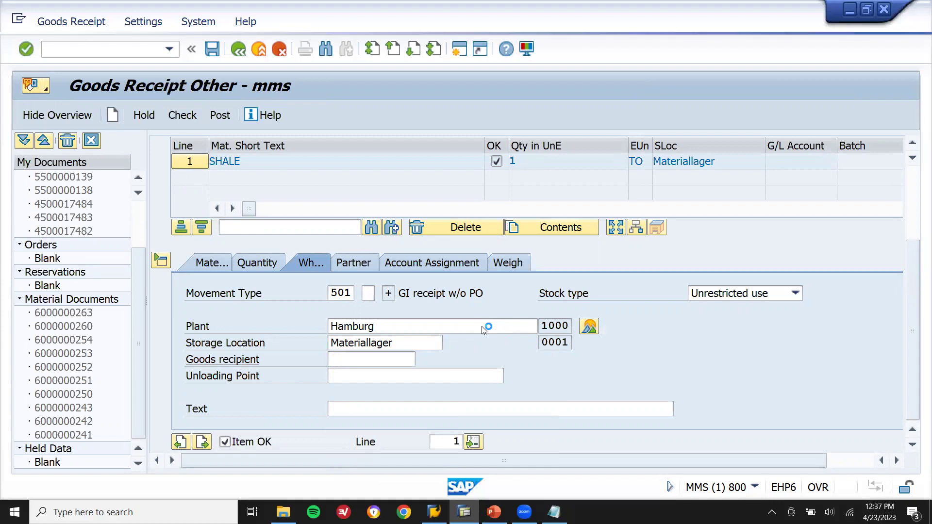
{"action": "left_click", "coordinate": [554, 512]}
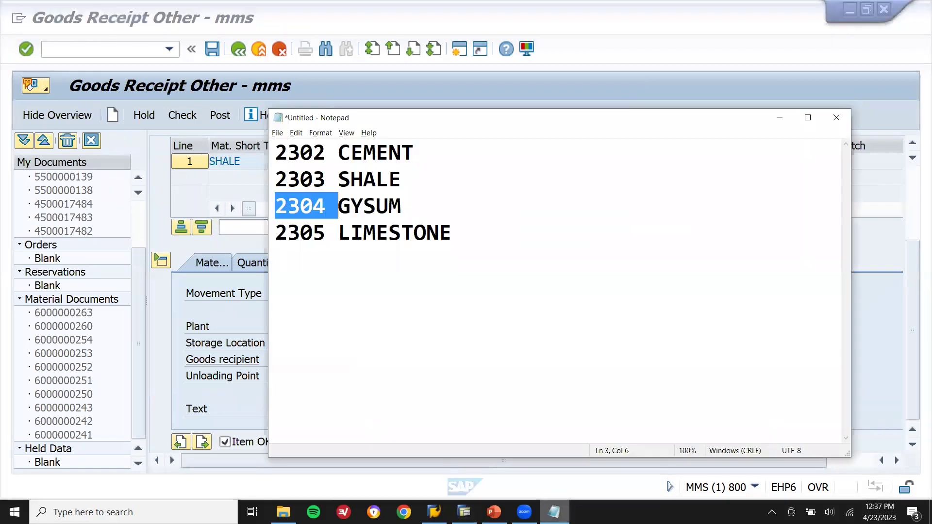
Post the SHALE goods receipt and enter 2304 as the material of the new receipt.
{"action": "left_click", "coordinate": [554, 512]}
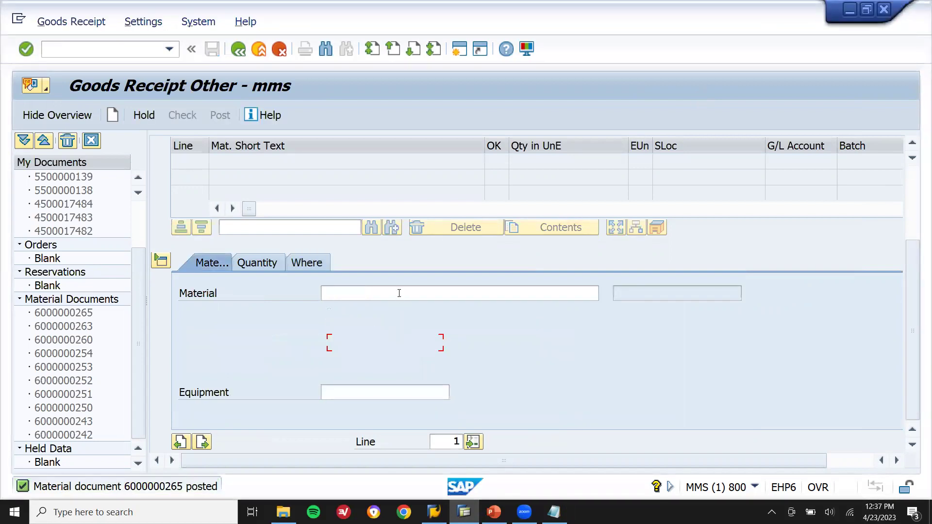
{"action": "left_click", "coordinate": [399, 293]}
{"action": "key", "text": "ctrl+v"}
{"action": "key", "text": "BackSpace"}
{"action": "key", "text": "BackSpace"}
{"action": "key", "text": "BackSpace"}
{"action": "key", "text": "BackSpace"}
{"action": "key", "text": "BackSpace"}
{"action": "key", "text": "BackSpace"}
{"action": "key", "text": "BackSpace"}
{"action": "key", "text": "BackSpace"}
{"action": "key", "text": "BackSpace"}
{"action": "key", "text": "BackSpace"}
{"action": "type", "text": "2304"}
{"action": "key", "text": "Return"}
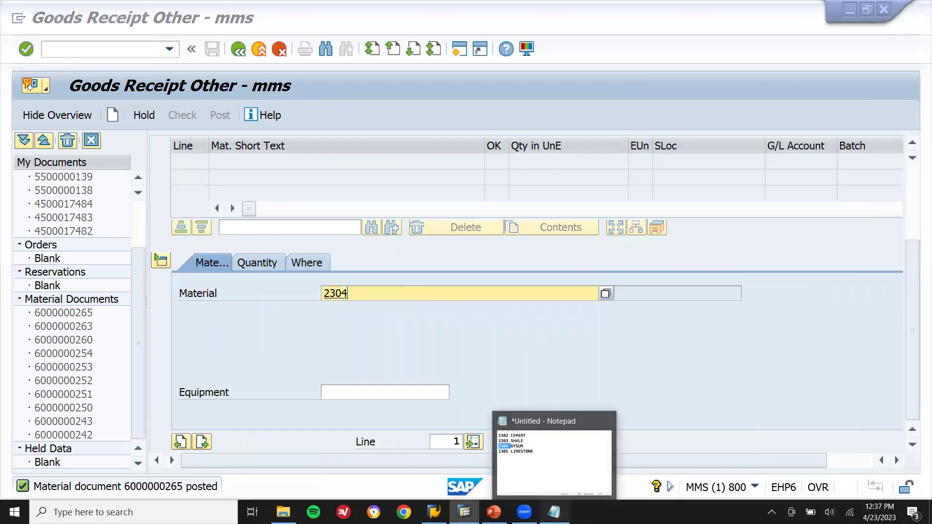
Give the material 2304 item a quantity of 1, plant 1000 and storage location 0001, and post the goods receipt.
{"action": "left_click", "coordinate": [554, 512]}
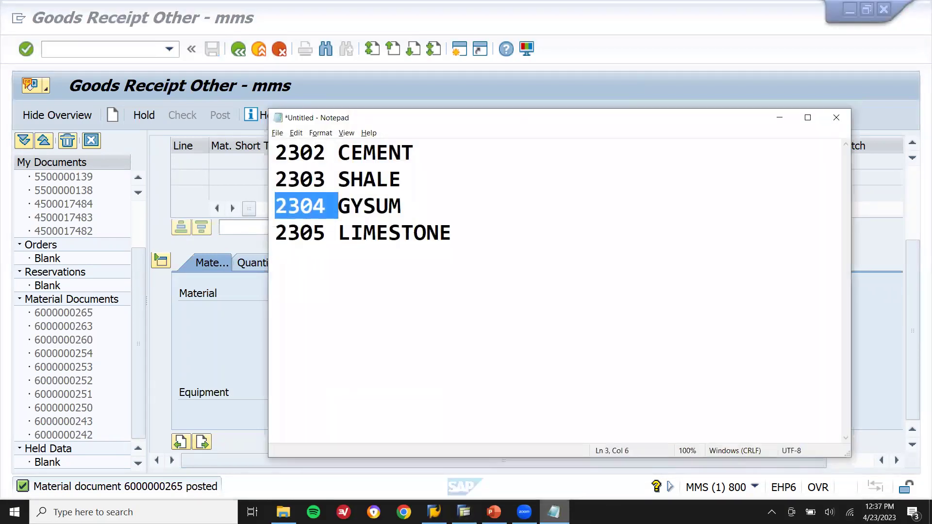
{"action": "left_click", "coordinate": [253, 263]}
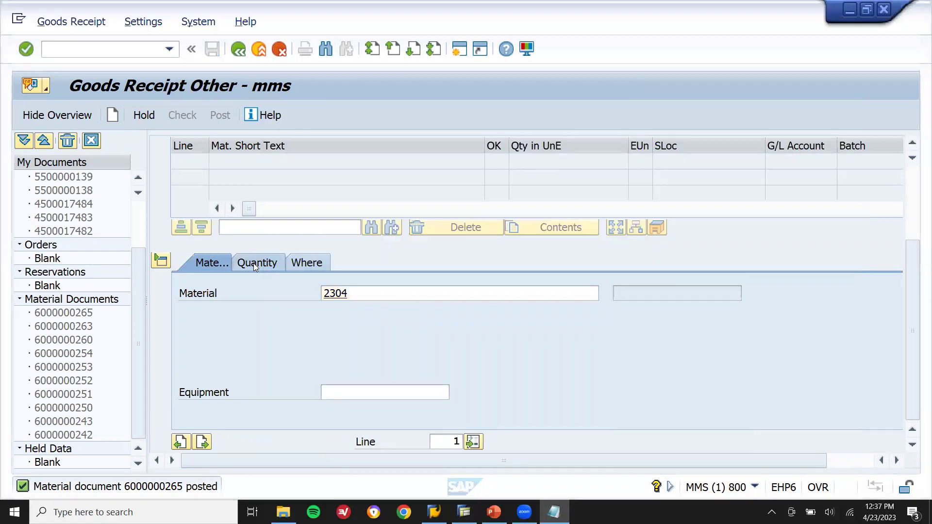
{"action": "type", "text": "1"}
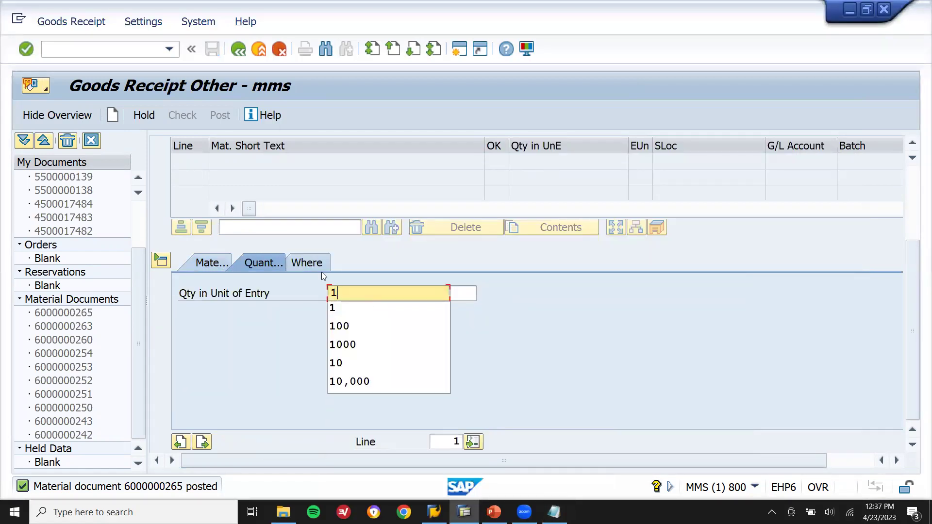
{"action": "left_click", "coordinate": [317, 263]}
{"action": "left_click", "coordinate": [350, 327]}
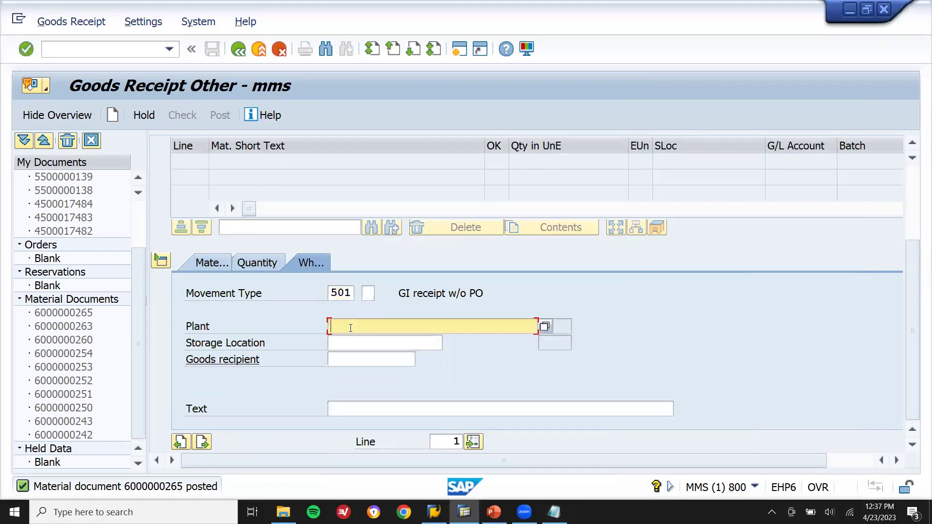
{"action": "type", "text": "1000"}
{"action": "key", "text": "Tab"}
{"action": "type", "text": "0001"}
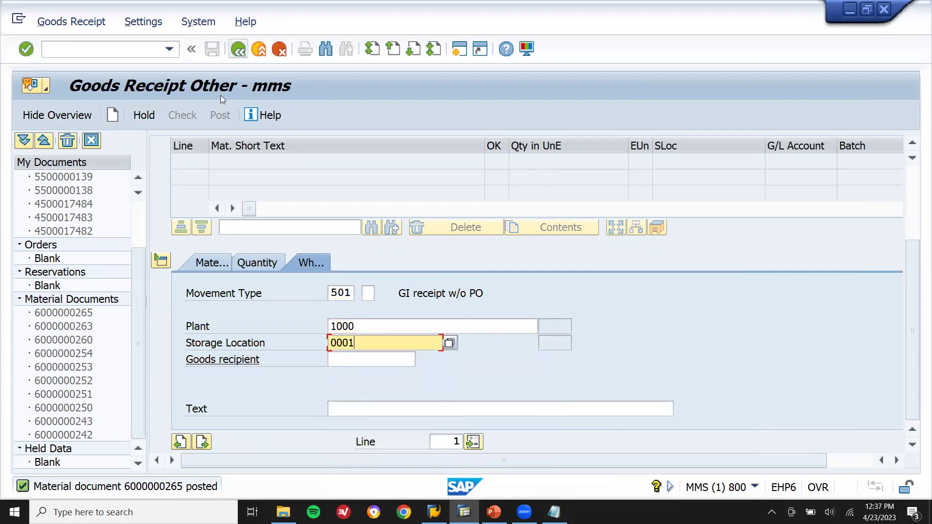
{"action": "key", "text": "Return"}
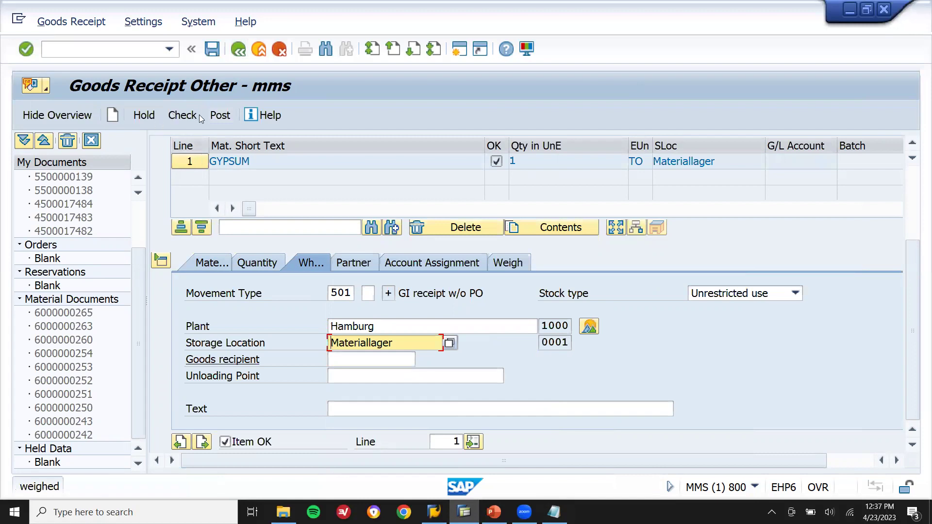
{"action": "left_click", "coordinate": [215, 119]}
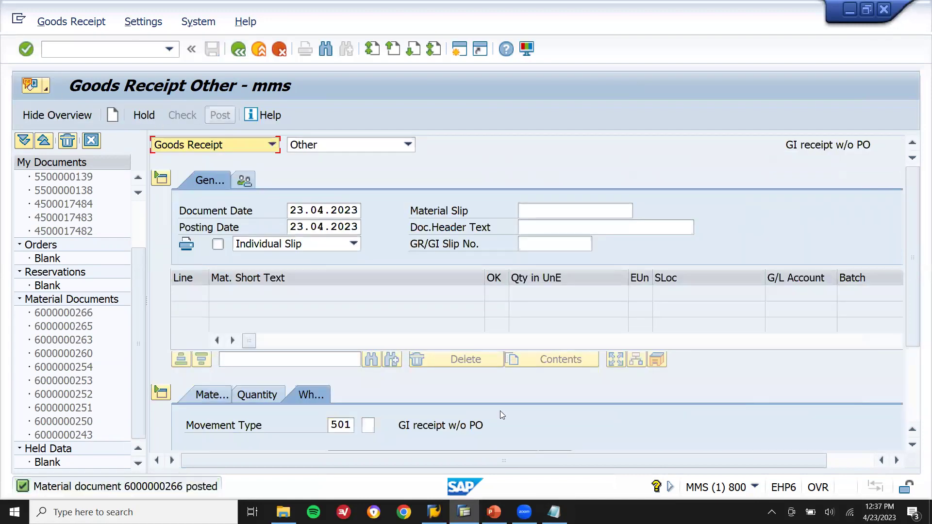
Check the material list in Notepad and enter material 2305 with a quantity of 1 in the new goods receipt.
{"action": "left_click", "coordinate": [553, 512]}
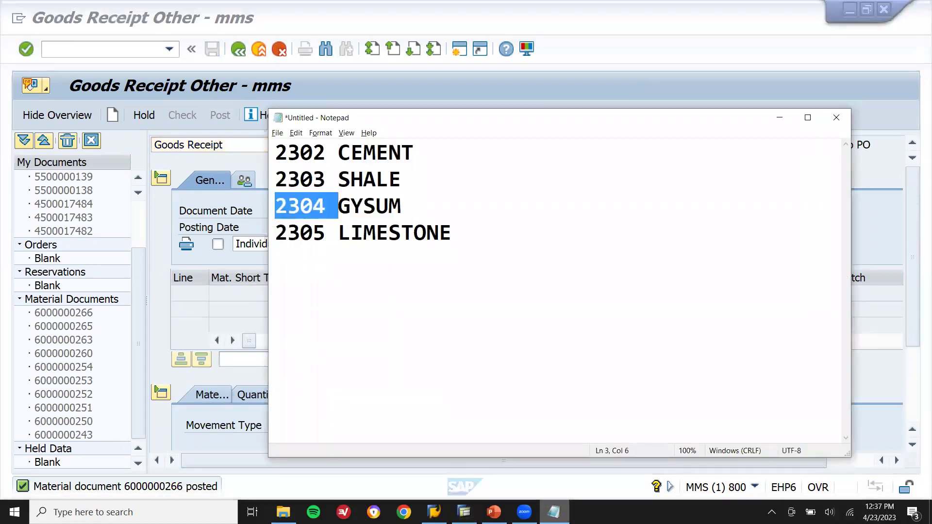
{"action": "left_click", "coordinate": [464, 512]}
{"action": "left_click", "coordinate": [204, 394]}
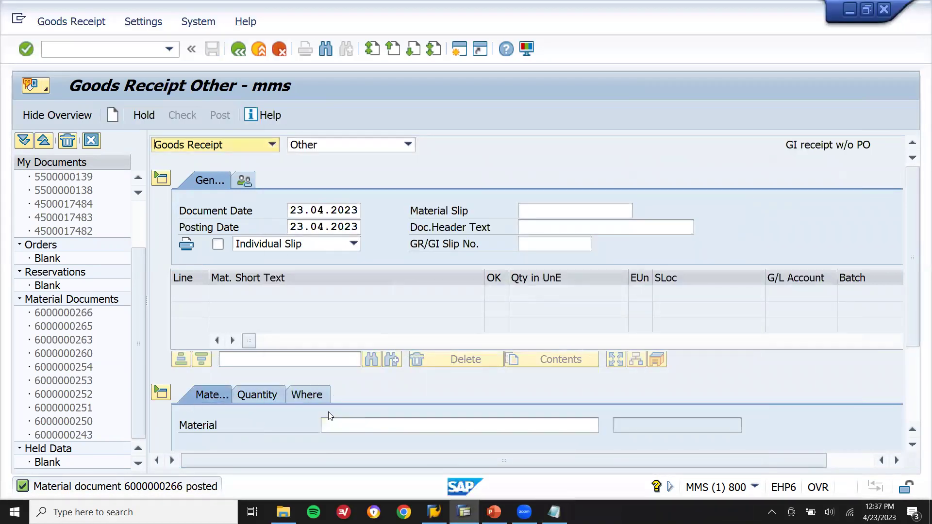
{"action": "left_click", "coordinate": [343, 424]}
{"action": "type", "text": "2305"}
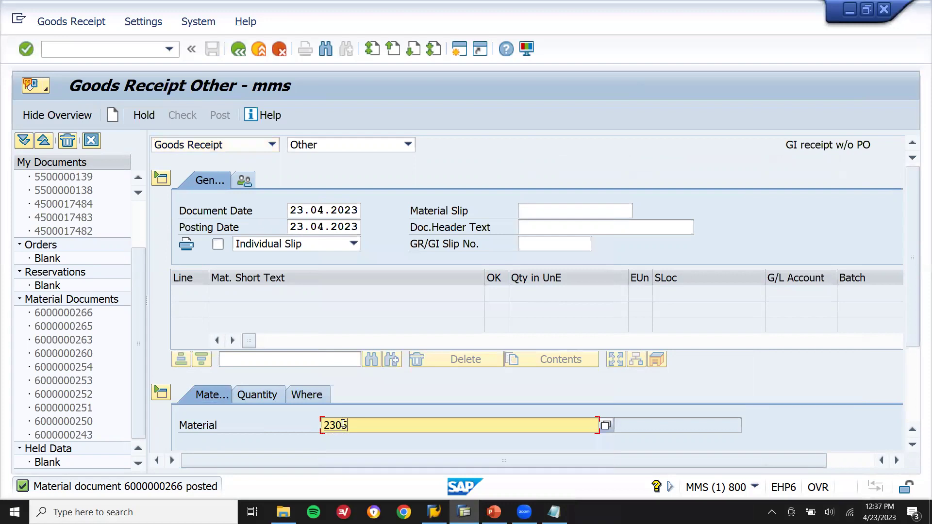
{"action": "left_click", "coordinate": [268, 396]}
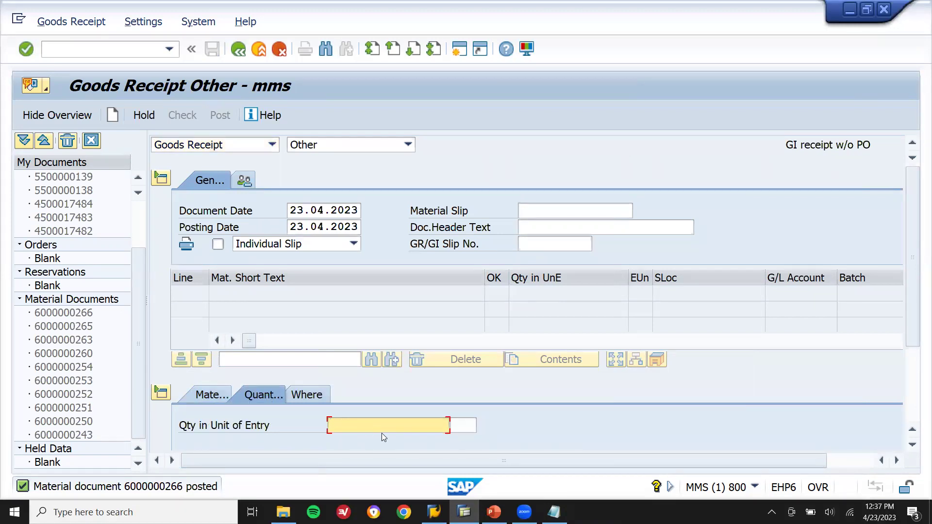
{"action": "type", "text": "1"}
Set the LIMESTONE item's plant to 1000 and storage location to 0001, and post the goods receipt.
{"action": "left_click", "coordinate": [305, 394]}
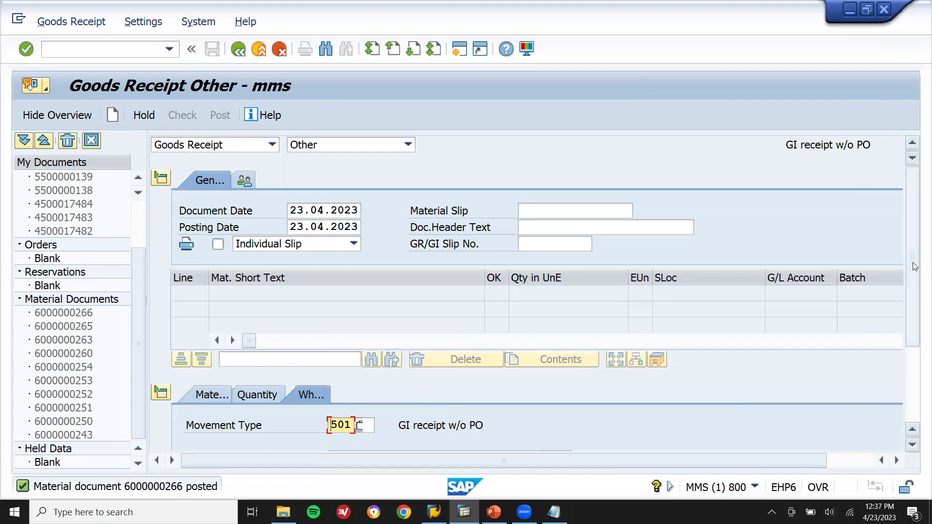
{"action": "scroll", "coordinate": [914, 266], "scroll_direction": "down", "scroll_amount": 3}
{"action": "left_click", "coordinate": [466, 328]}
{"action": "type", "text": "1000"}
{"action": "key", "text": "Tab"}
{"action": "type", "text": "0001"}
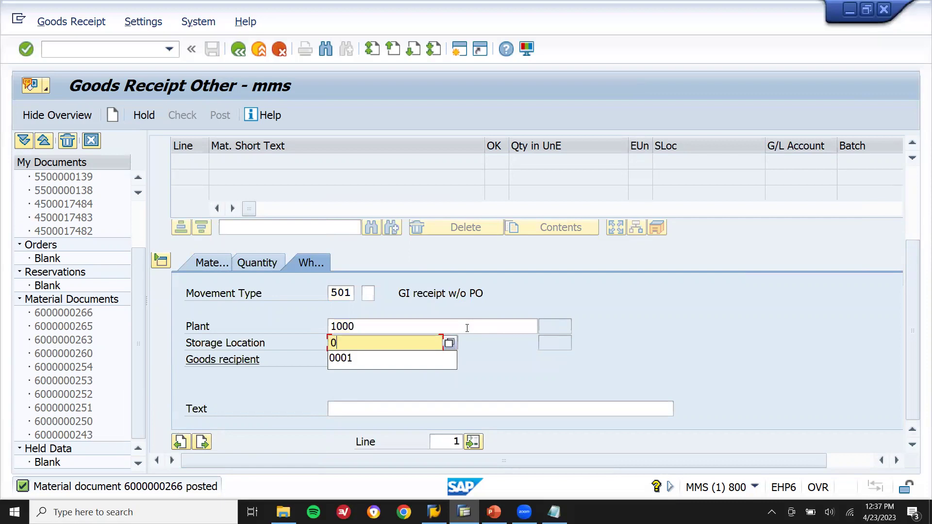
{"action": "key", "text": "Return"}
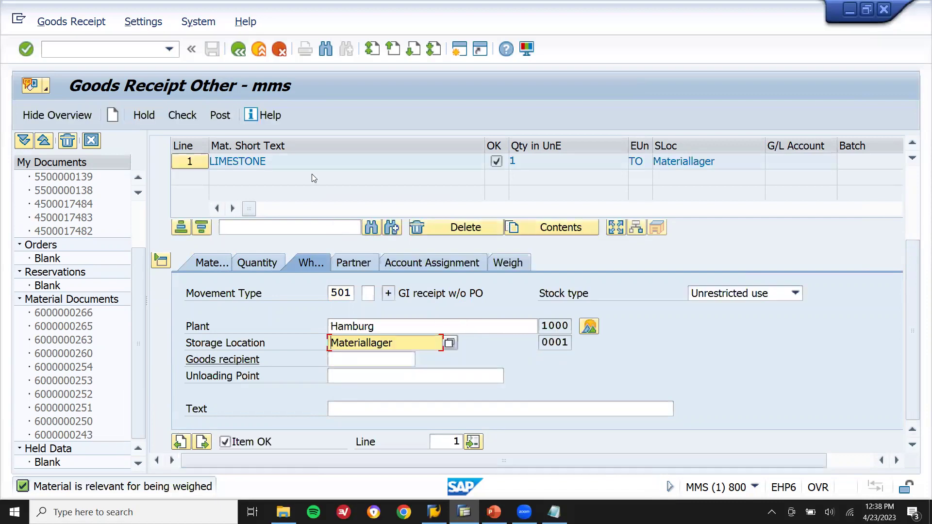
{"action": "left_click", "coordinate": [217, 116]}
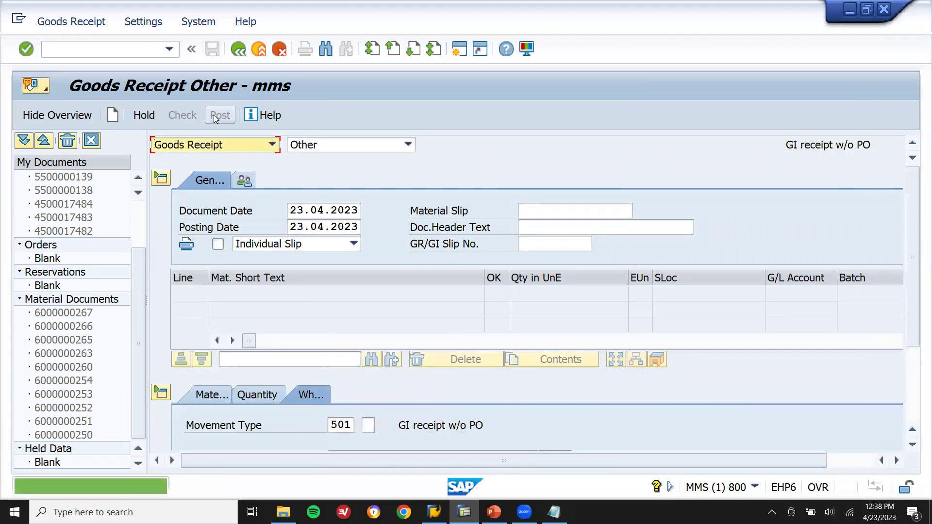
Go to transaction MMBE and display the stock overview for material 2305 in plant 1000, storage location 0001.
{"action": "left_click", "coordinate": [83, 47]}
{"action": "type", "text": "/NMMBE"}
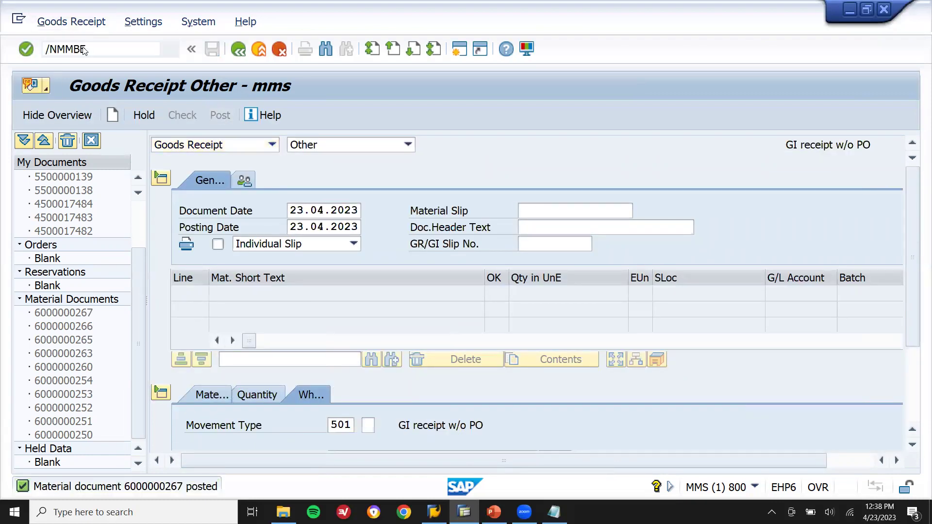
{"action": "key", "text": "Return"}
{"action": "key", "text": "Down"}
{"action": "key", "text": "Return"}
{"action": "key", "text": "Down"}
{"action": "key", "text": "Down"}
{"action": "key", "text": "Return"}
{"action": "key", "text": "Return"}
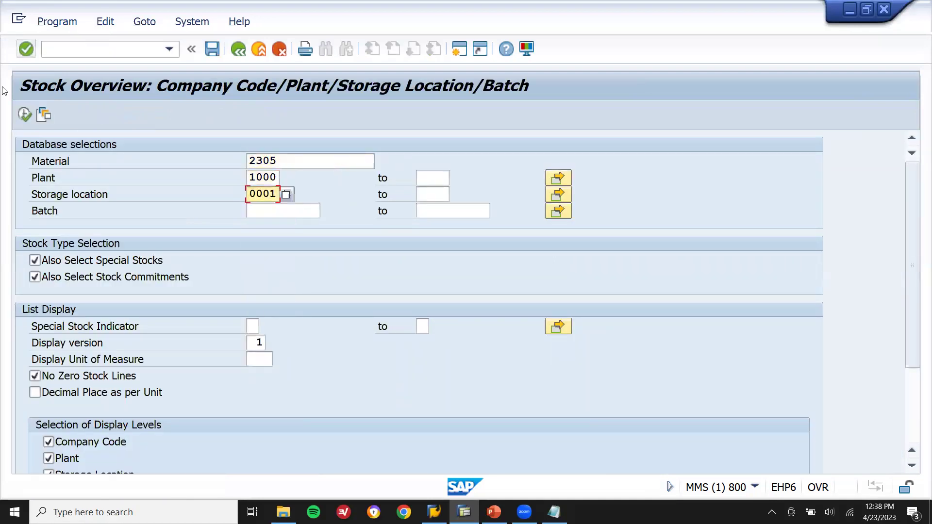
{"action": "left_click", "coordinate": [26, 117]}
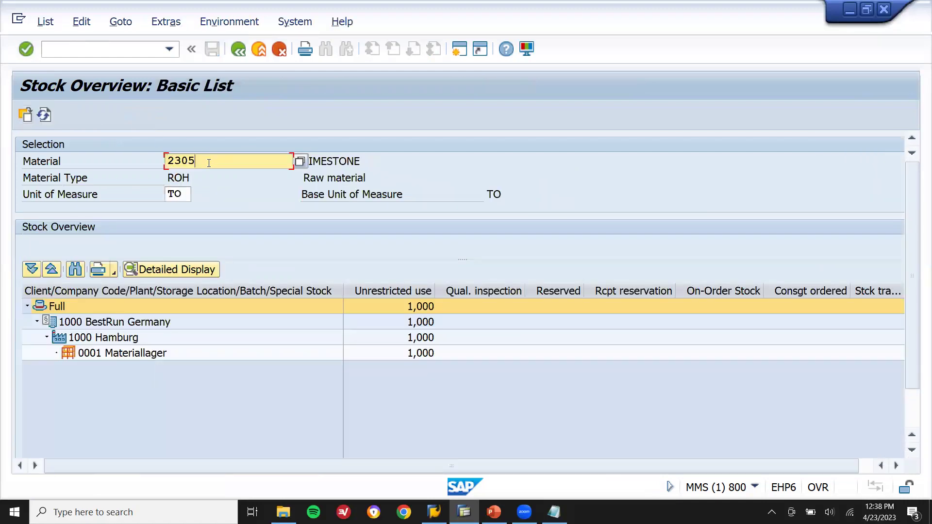
Display the stock overview for materials 2304, 2303 and 2302, one after another.
{"action": "key", "text": "BackSpace"}
{"action": "type", "text": "4"}
{"action": "left_click", "coordinate": [19, 111]}
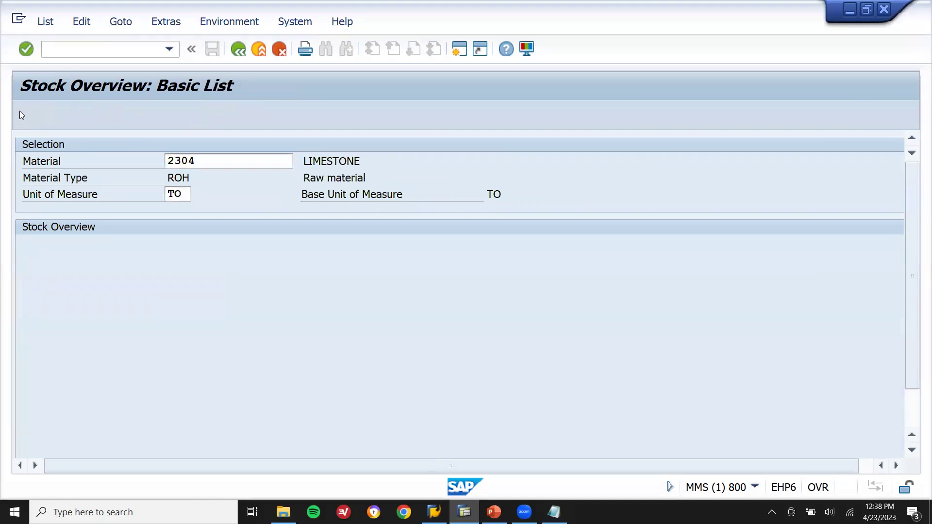
{"action": "key", "text": "BackSpace"}
{"action": "type", "text": "3"}
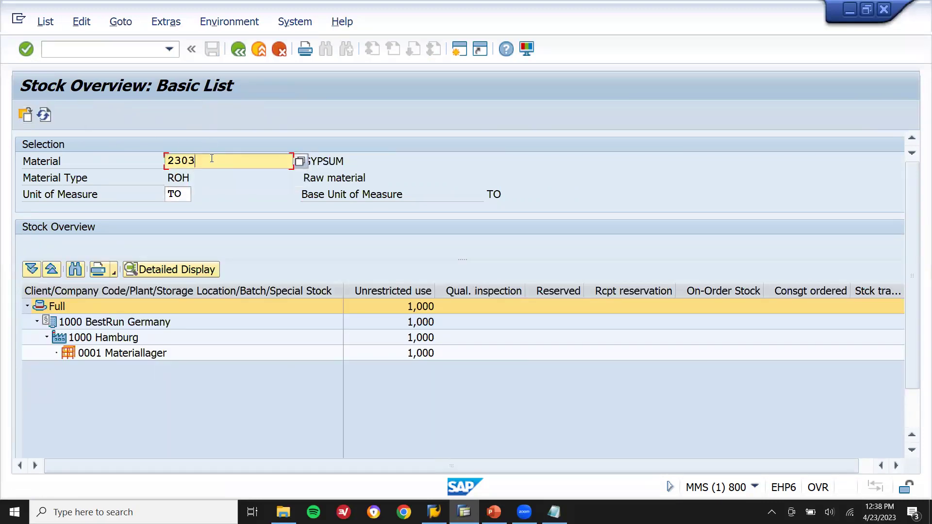
{"action": "left_click", "coordinate": [26, 116]}
{"action": "key", "text": "BackSpace"}
{"action": "type", "text": "2"}
{"action": "left_click", "coordinate": [24, 116]}
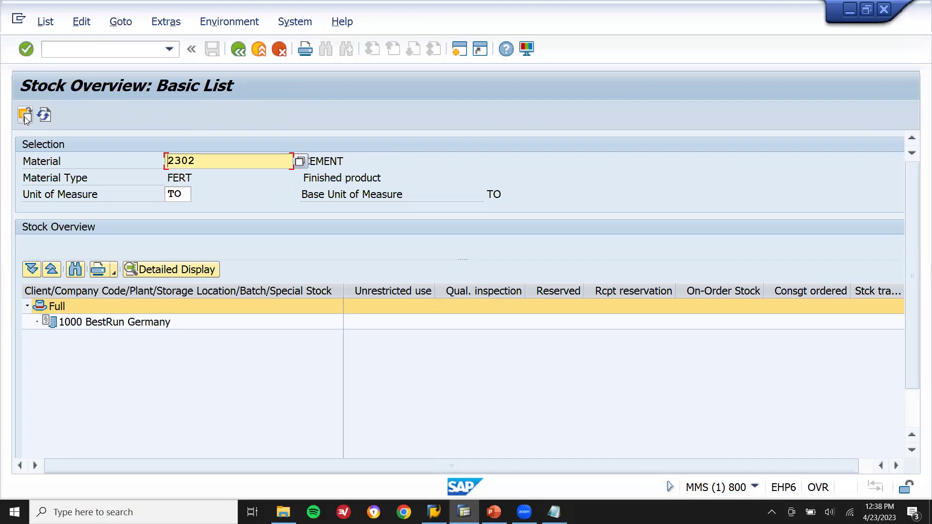
Leave the stock overview, go to transaction CS01 and enter material 2302 (CEMENT) for the new BOM.
{"action": "key", "text": "F3"}
{"action": "key", "text": "F3"}
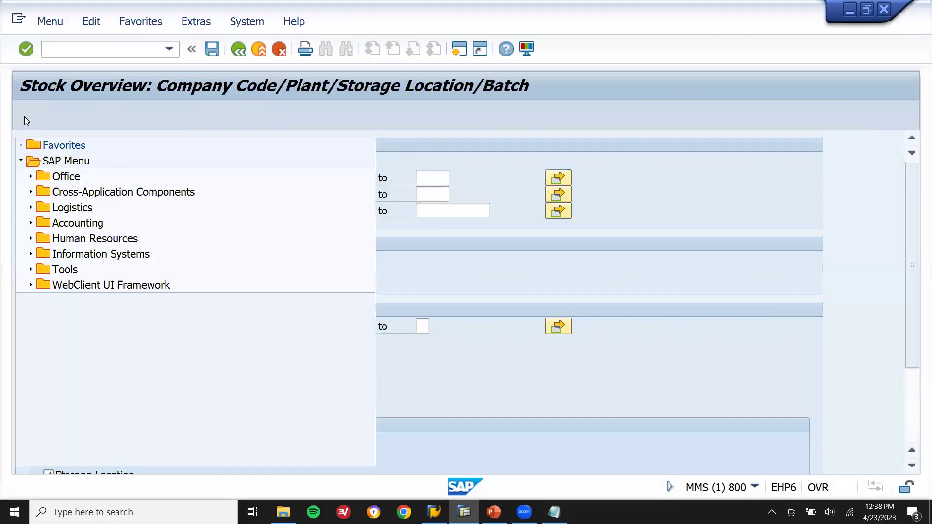
{"action": "type", "text": "CS01"}
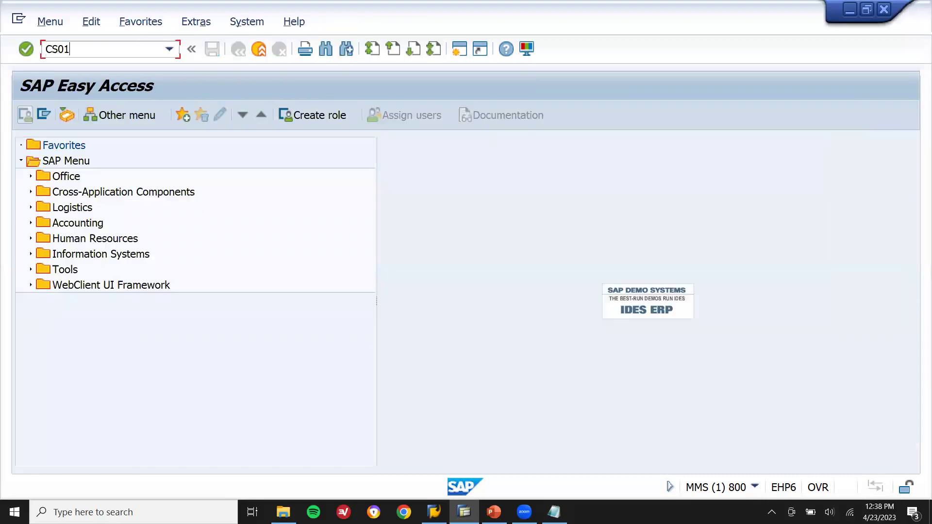
{"action": "key", "text": "Return"}
{"action": "key", "text": "alt+Tab"}
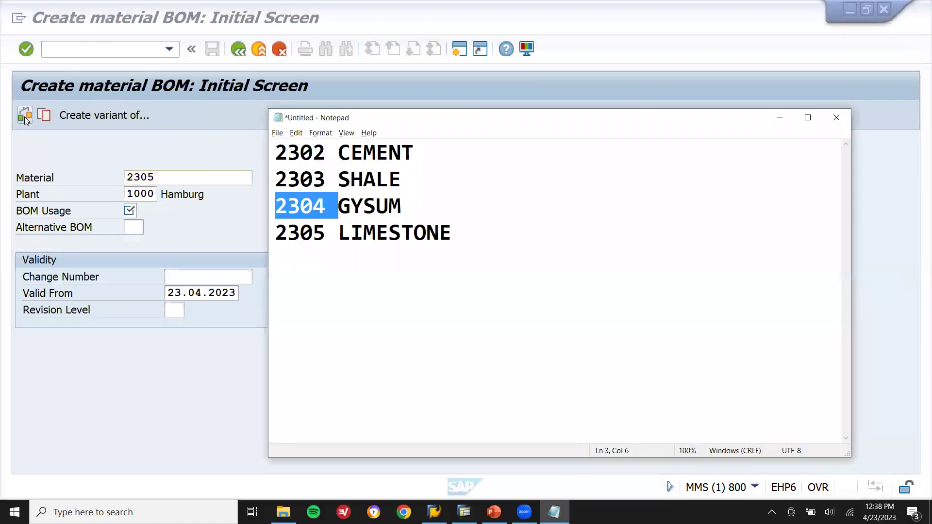
{"action": "double_click", "coordinate": [305, 154]}
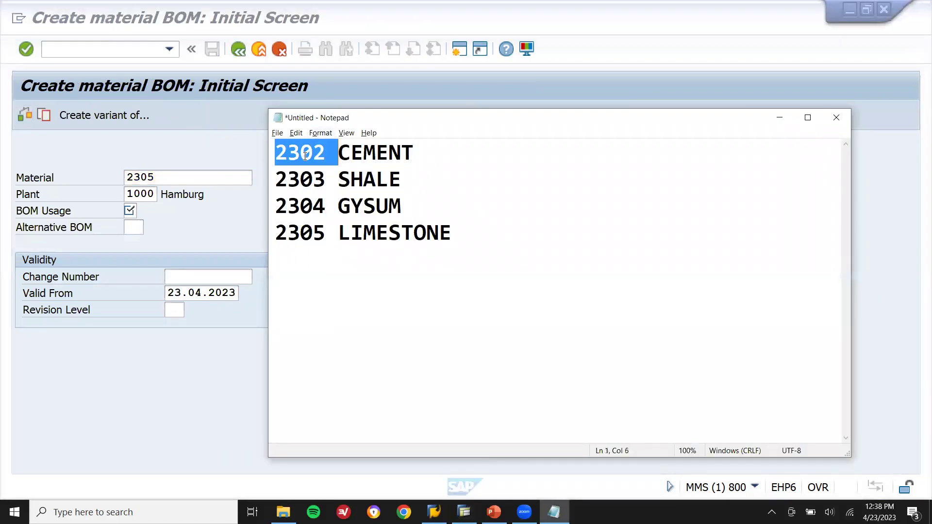
{"action": "key", "text": "alt+Tab"}
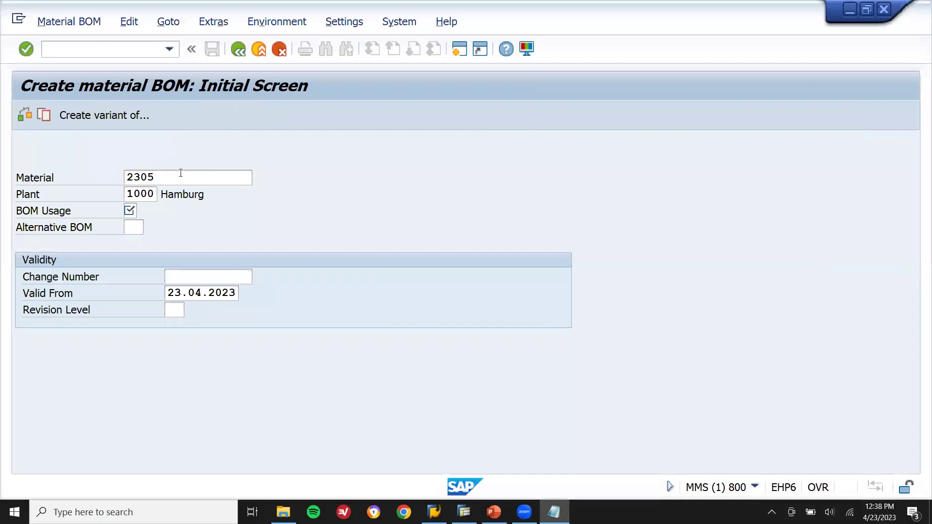
{"action": "left_click", "coordinate": [181, 172]}
{"action": "key", "text": "BackSpace"}
{"action": "type", "text": "2"}
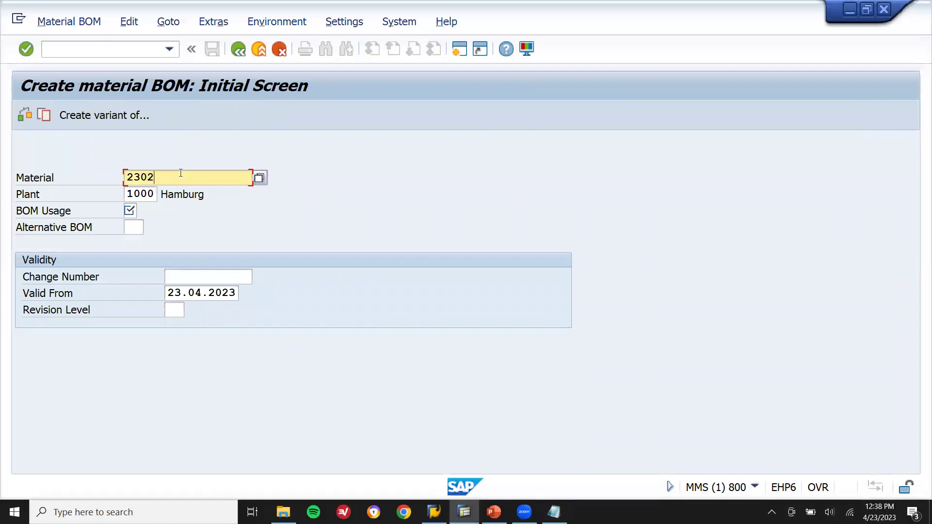
Set the BOM usage to 1 (Production) and proceed to the item overview of the CEMENT BOM.
{"action": "left_click", "coordinate": [132, 211]}
{"action": "key", "text": "F4"}
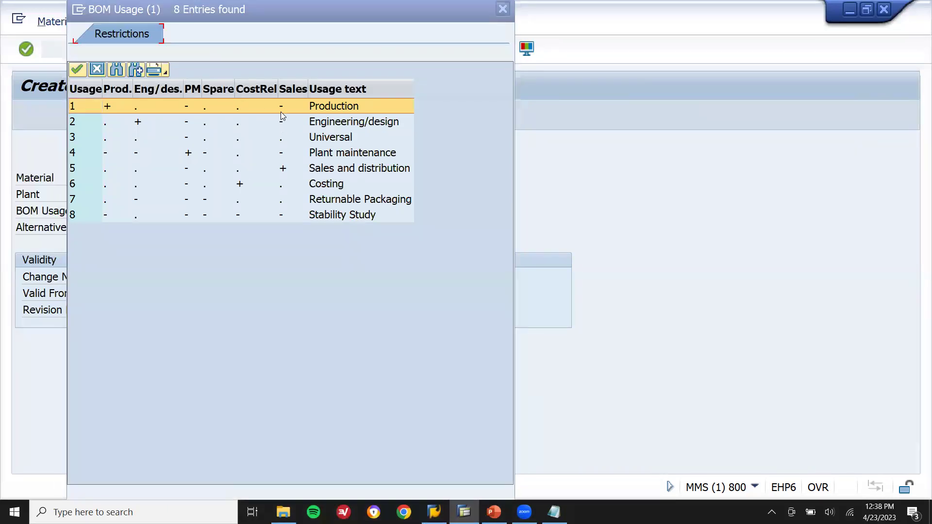
{"action": "double_click", "coordinate": [281, 111]}
{"action": "key", "text": "Return"}
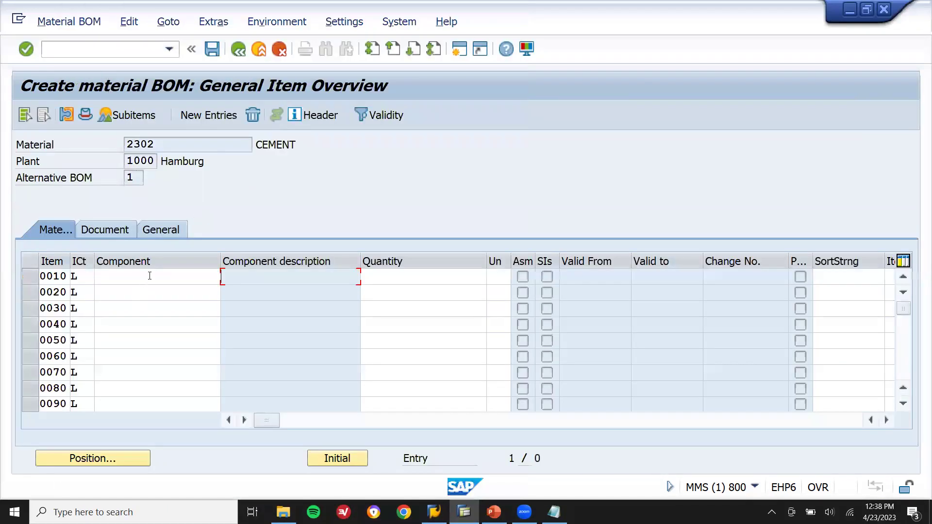
Enter materials 2303, 2304 and 2305 as components of BOM items 0010, 0020 and 0030.
{"action": "left_click", "coordinate": [150, 276]}
{"action": "key", "text": "alt+Tab"}
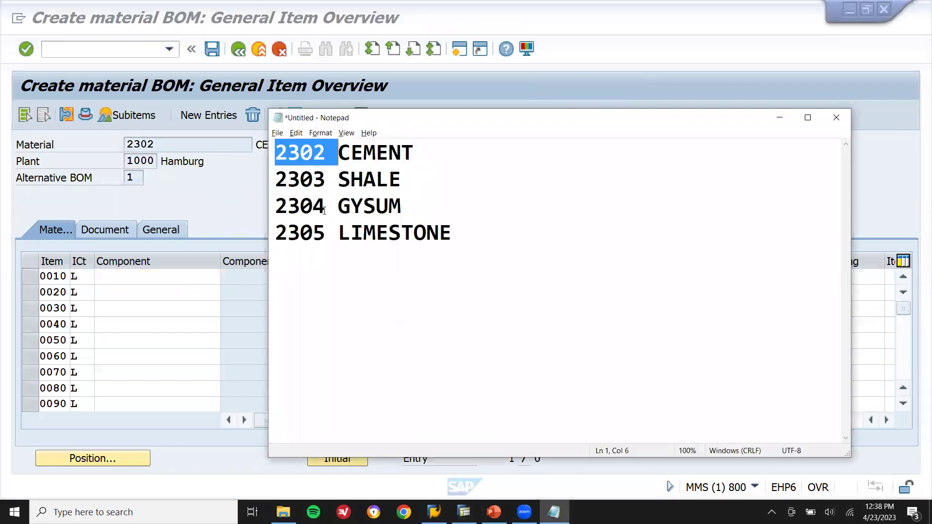
{"action": "key", "text": "alt+Tab"}
{"action": "left_click", "coordinate": [125, 280]}
{"action": "type", "text": "2303"}
{"action": "key", "text": "Down"}
{"action": "type", "text": "2304"}
{"action": "left_click", "coordinate": [106, 311]}
{"action": "type", "text": "2305"}
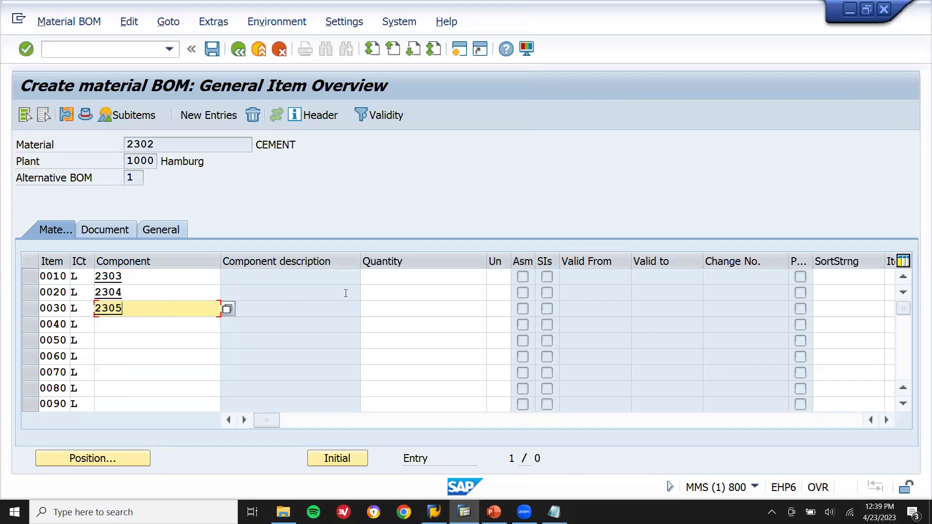
Set the quantities of components 2303, 2304 and 2305 to 0,5, 0,25 and 0,25, save the BOM and leave the transaction.
{"action": "left_click", "coordinate": [393, 276]}
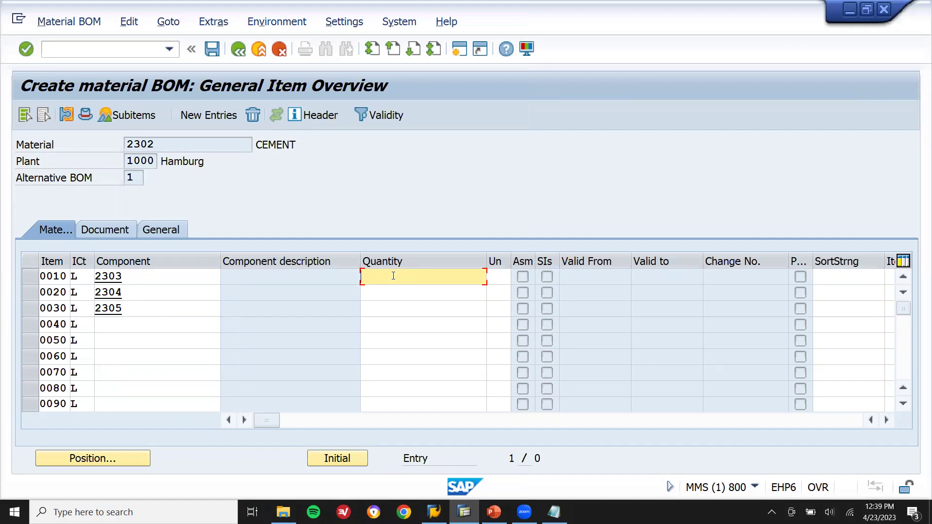
{"action": "type", "text": ",5"}
{"action": "key", "text": "Down"}
{"action": "type", "text": ","}
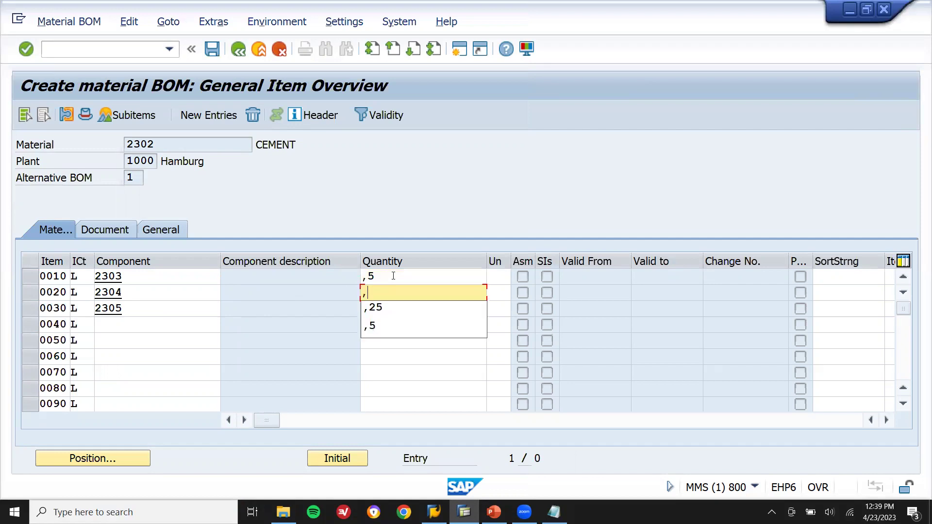
{"action": "type", "text": "25"}
{"action": "key", "text": "Down"}
{"action": "type", "text": ",25"}
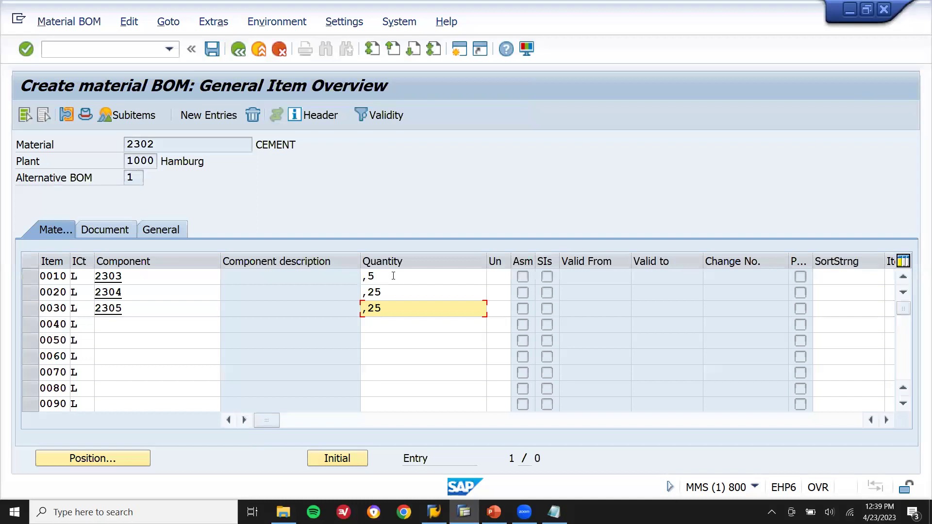
{"action": "key", "text": "Return"}
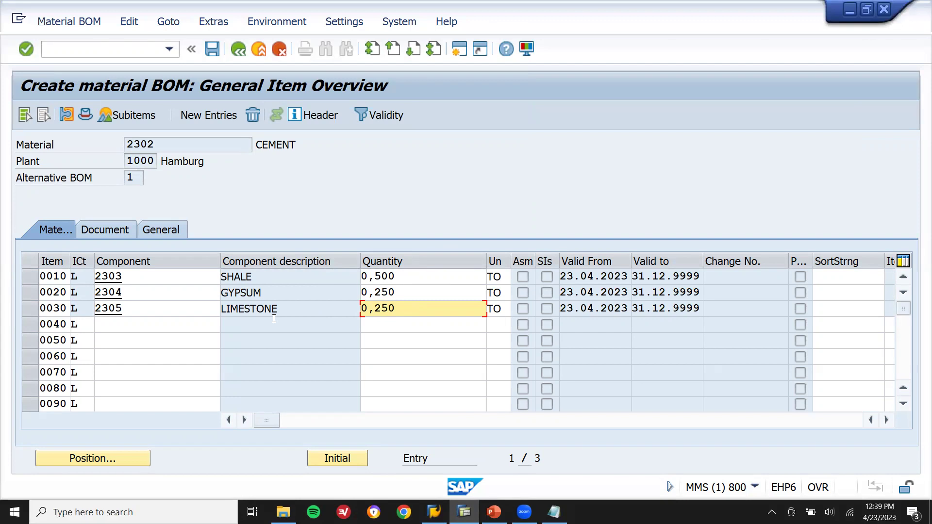
{"action": "left_click", "coordinate": [214, 53]}
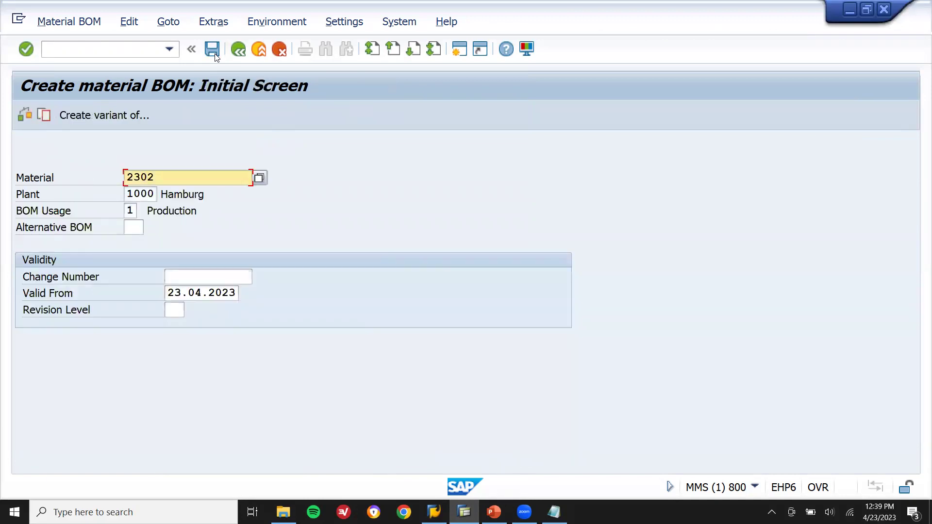
{"action": "key", "text": "F3"}
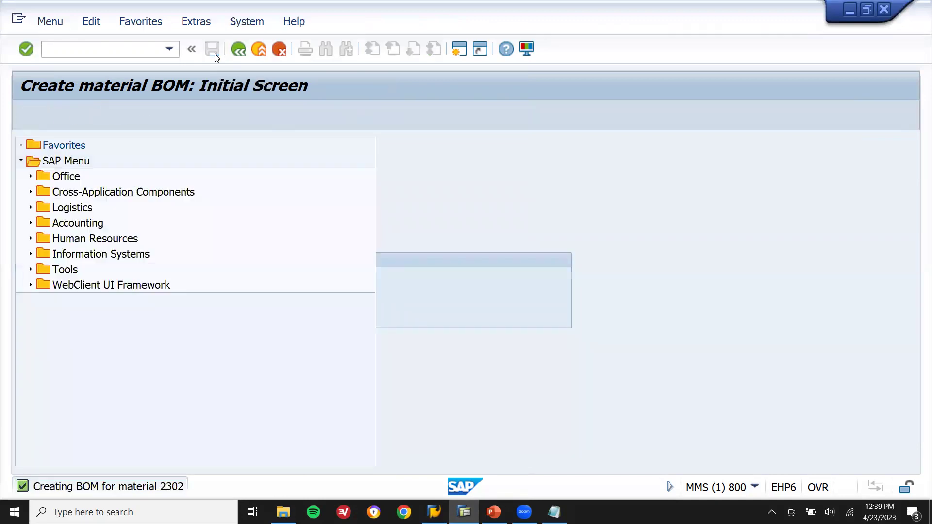
Go to transaction MD61 and open the planning table for material 2302 in plant 1000.
{"action": "type", "text": "MD61"}
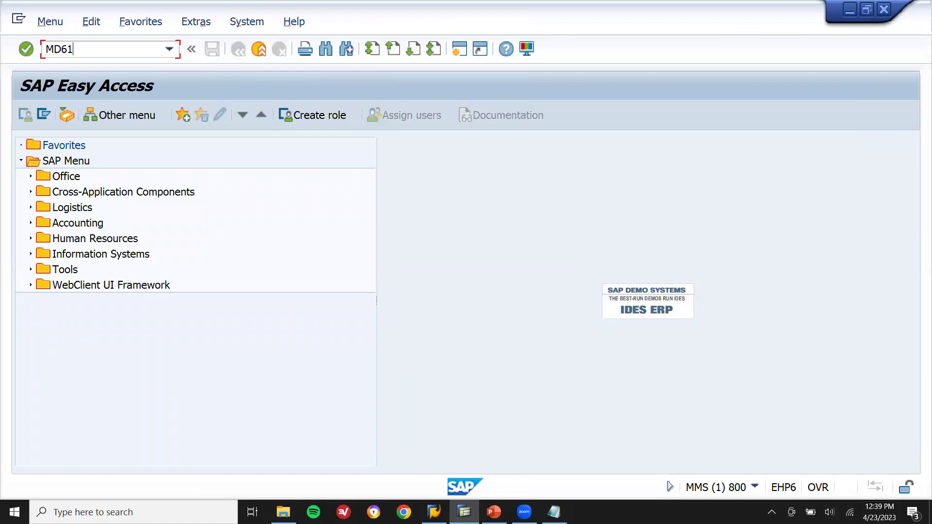
{"action": "key", "text": "Return"}
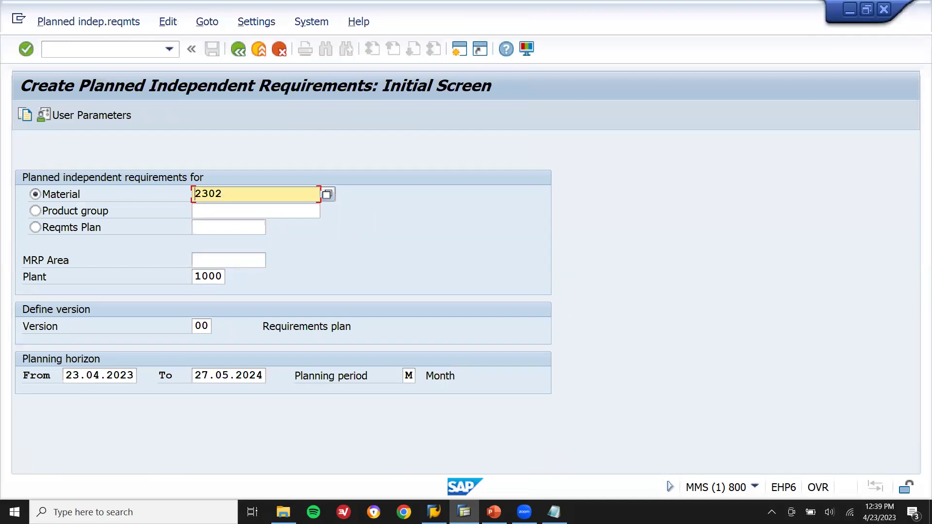
{"action": "key", "text": "Return"}
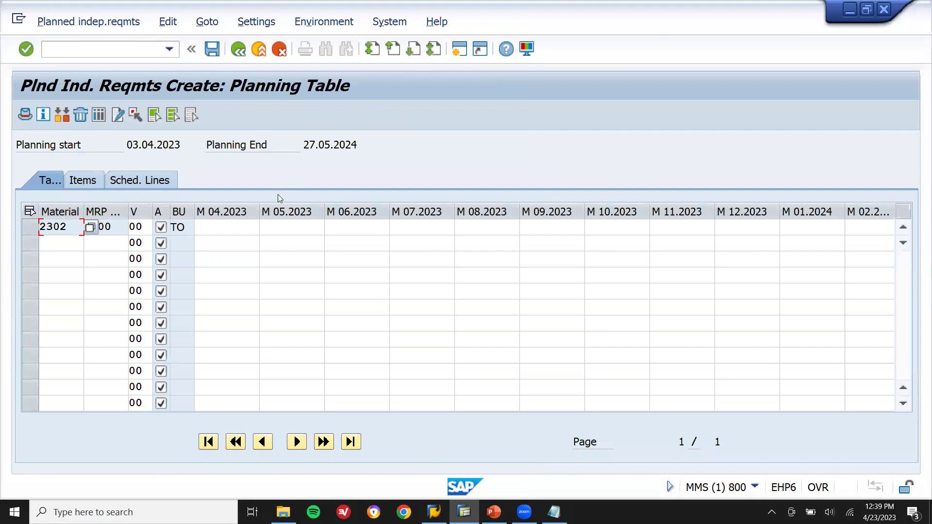
Enter planned independent requirements of 1 for 04.2023 and 1 for 05.2023, save them and leave the transaction.
{"action": "left_click", "coordinate": [220, 226]}
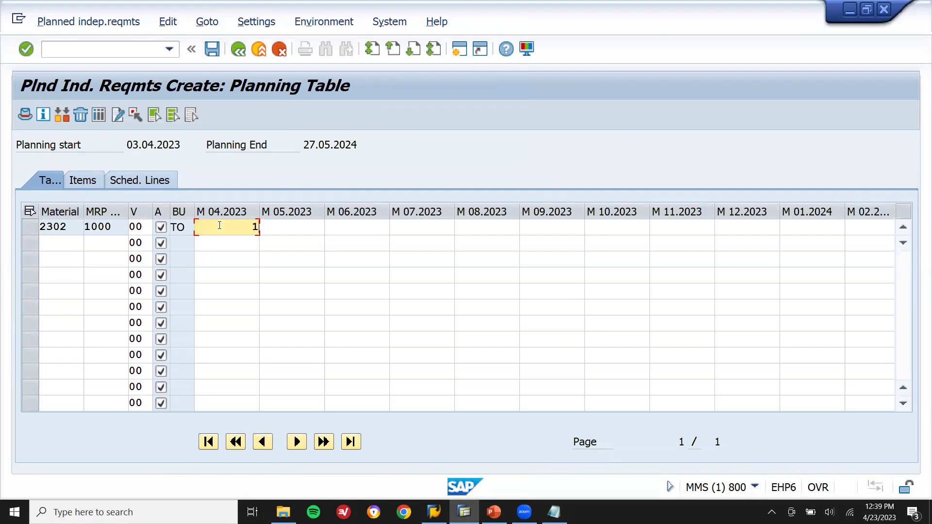
{"action": "left_click", "coordinate": [306, 228]}
{"action": "type", "text": "1"}
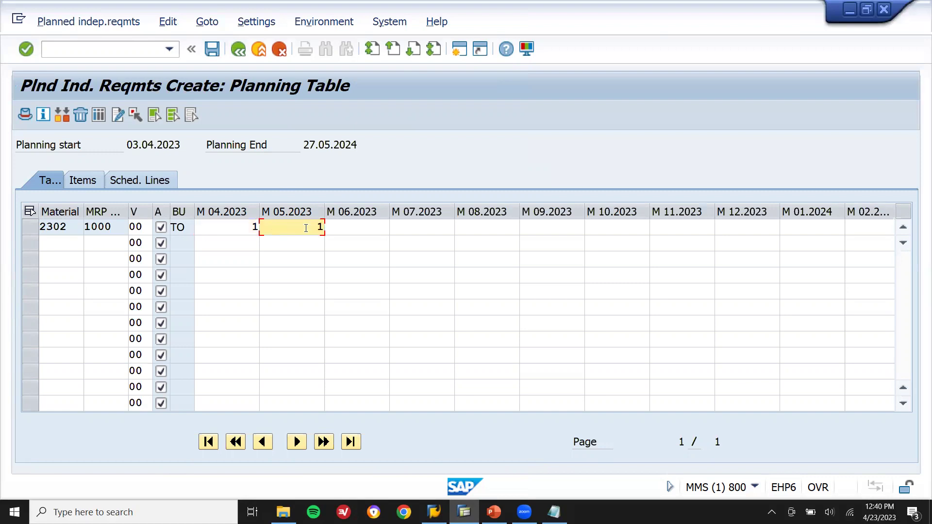
{"action": "key", "text": "Return"}
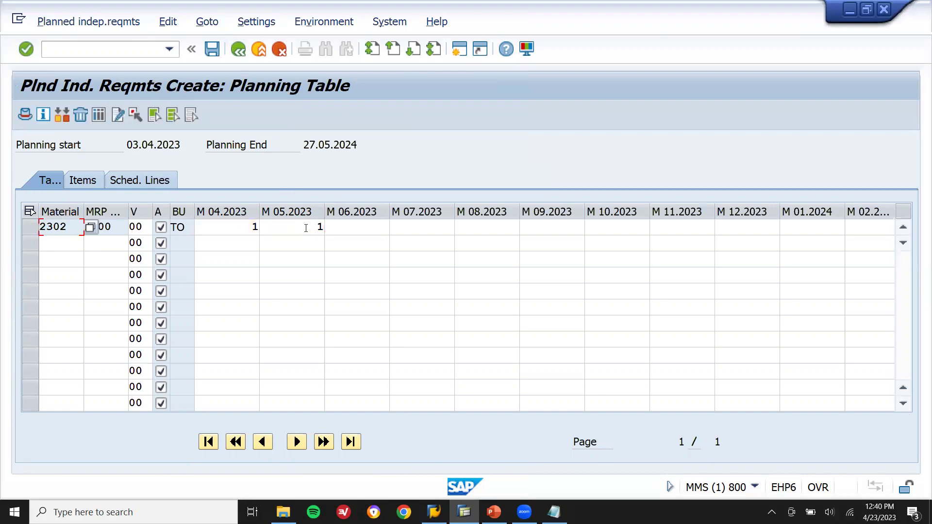
{"action": "left_click", "coordinate": [212, 49]}
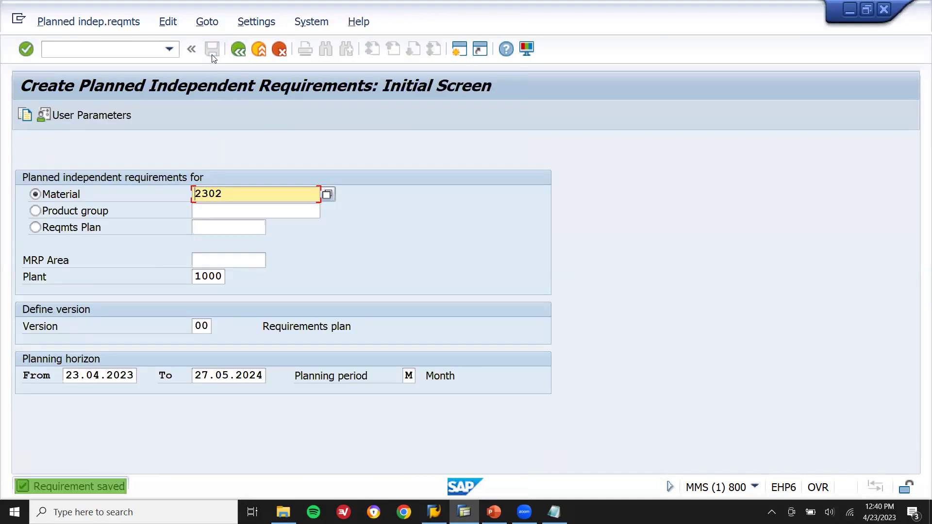
{"action": "key", "text": "F3"}
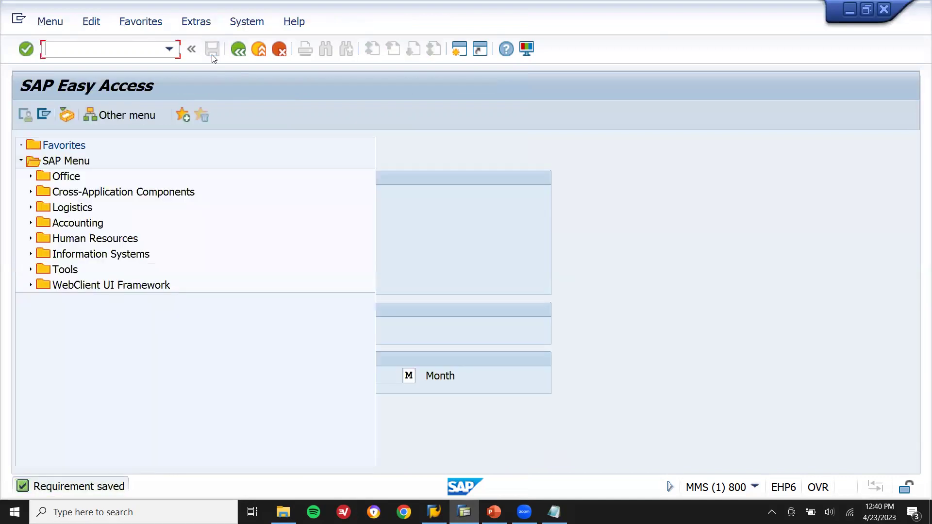
Check the new requirements of material 2302 in the MD04 stock/requirements list and return to the start screen.
{"action": "type", "text": "MD04"}
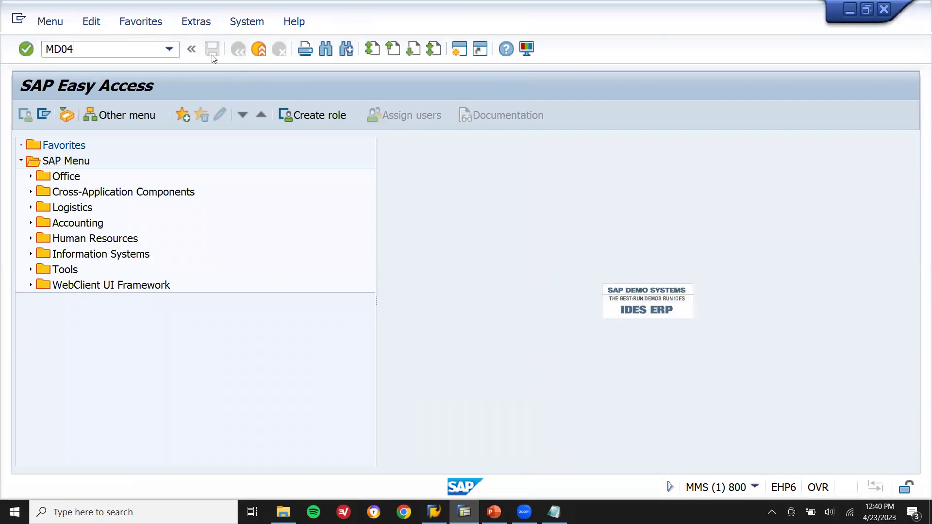
{"action": "key", "text": "Return"}
{"action": "key", "text": "Return"}
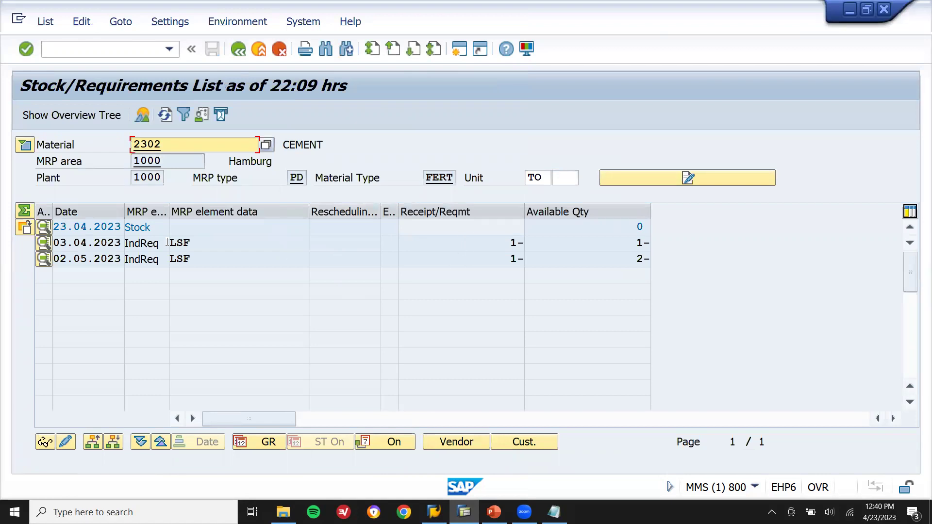
{"action": "left_click", "coordinate": [239, 51]}
{"action": "left_click", "coordinate": [240, 51]}
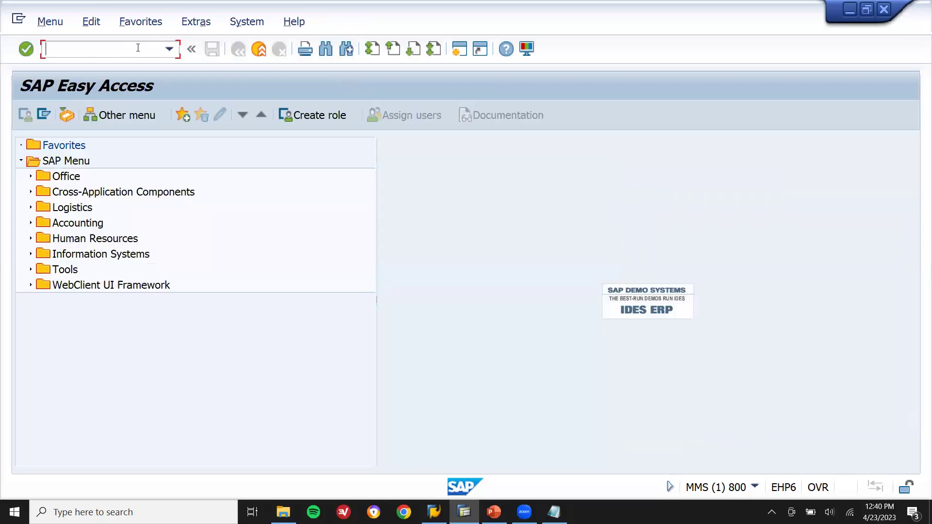
Run single-item, multi-level MRP for material 2302 in plant 1000 with transaction MD02 and review the planning statistics.
{"action": "type", "text": "MD02"}
{"action": "key", "text": "Return"}
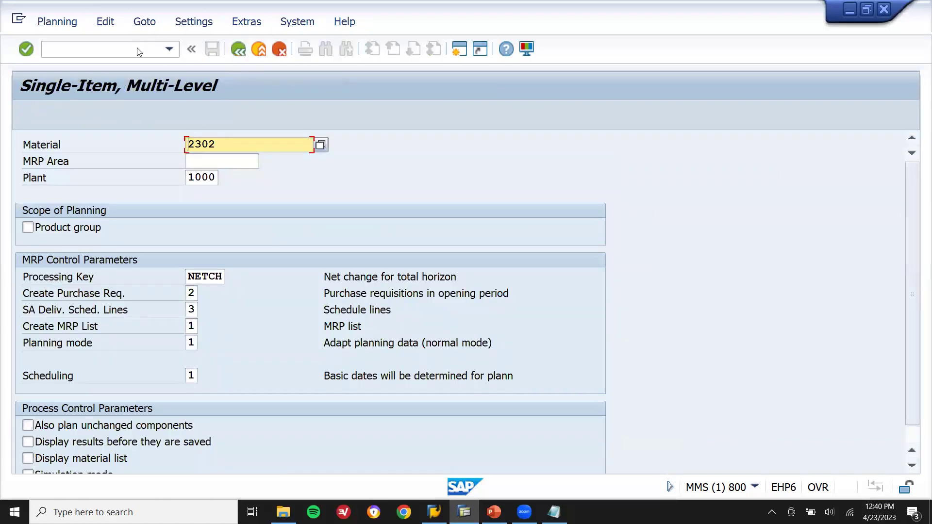
{"action": "key", "text": "Return"}
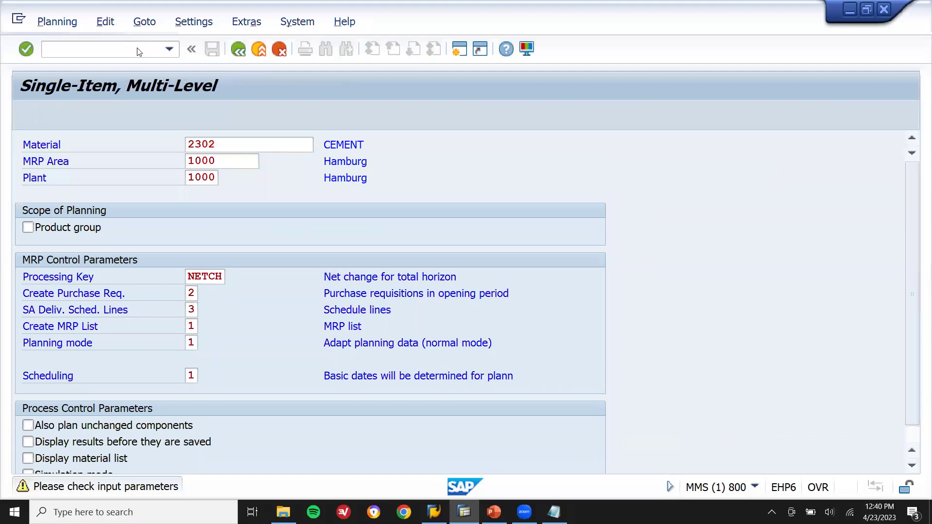
{"action": "key", "text": "Return"}
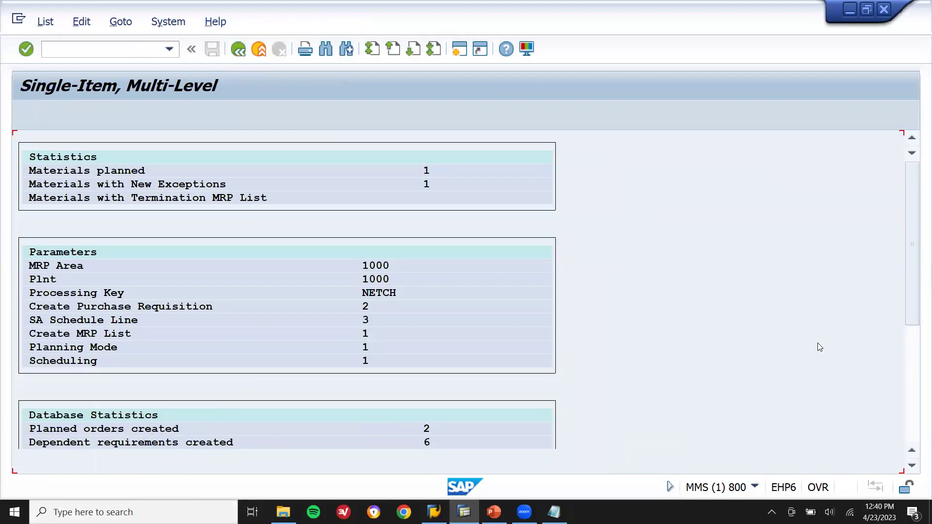
{"action": "left_click_drag", "start_coordinate": [904, 279], "coordinate": [913, 414]}
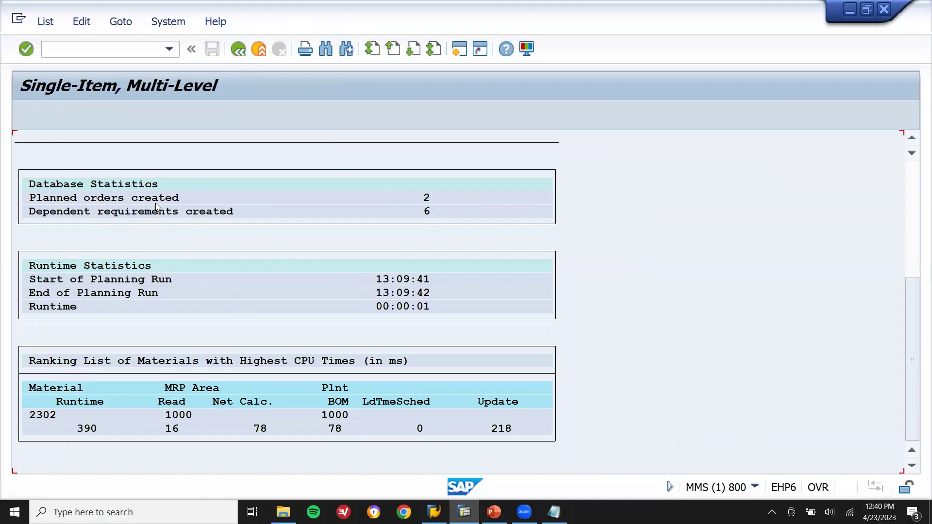
{"action": "left_click_drag", "start_coordinate": [191, 202], "coordinate": [44, 203]}
Switch directly to transaction MD04 and display the stock/requirements list of CEMENT after the MRP run.
{"action": "left_click", "coordinate": [132, 48]}
{"action": "type", "text": "/NMD04"}
{"action": "key", "text": "Return"}
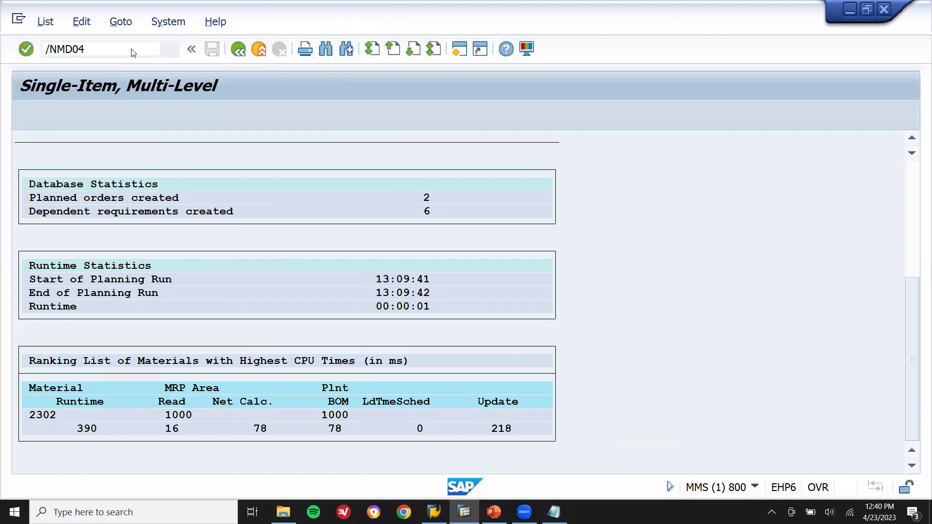
{"action": "key", "text": "Return"}
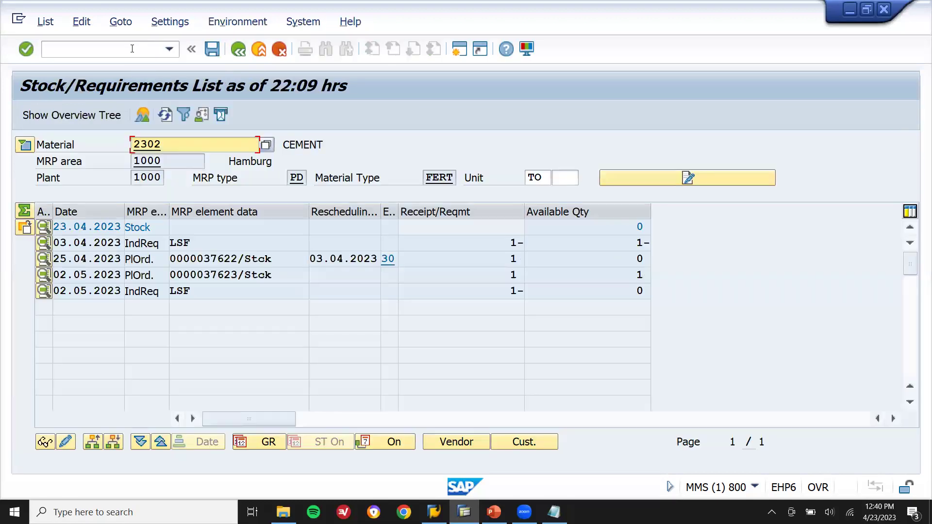
Copy the number of the planned order dated 25.04.2023, without its leading zeros, from the stock/requirements list.
{"action": "left_click_drag", "start_coordinate": [237, 258], "coordinate": [203, 257]}
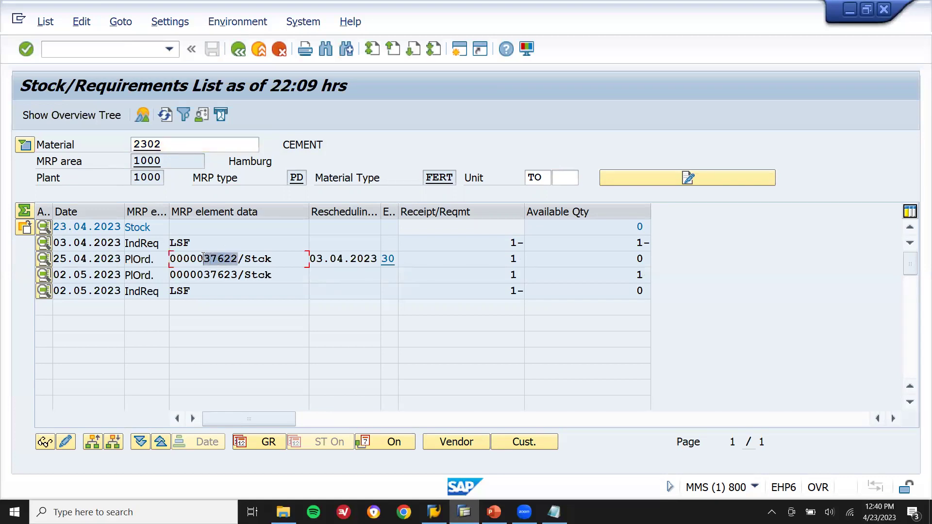
{"action": "left_click", "coordinate": [203, 258]}
{"action": "key", "text": "shift+Right"}
{"action": "key", "text": "shift+Right"}
{"action": "key", "text": "shift+Right"}
{"action": "key", "text": "shift+Right"}
{"action": "key", "text": "shift+Right"}
{"action": "key", "text": "ctrl+c"}
{"action": "key", "text": "Right"}
Switch to Notepad and record both CEMENT planned order numbers on separate lines below the material list.
{"action": "key", "text": "alt+Tab"}
{"action": "key", "text": "Down"}
{"action": "key", "text": "Down"}
{"action": "key", "text": "Down"}
{"action": "key", "text": "End"}
{"action": "key", "text": "Return"}
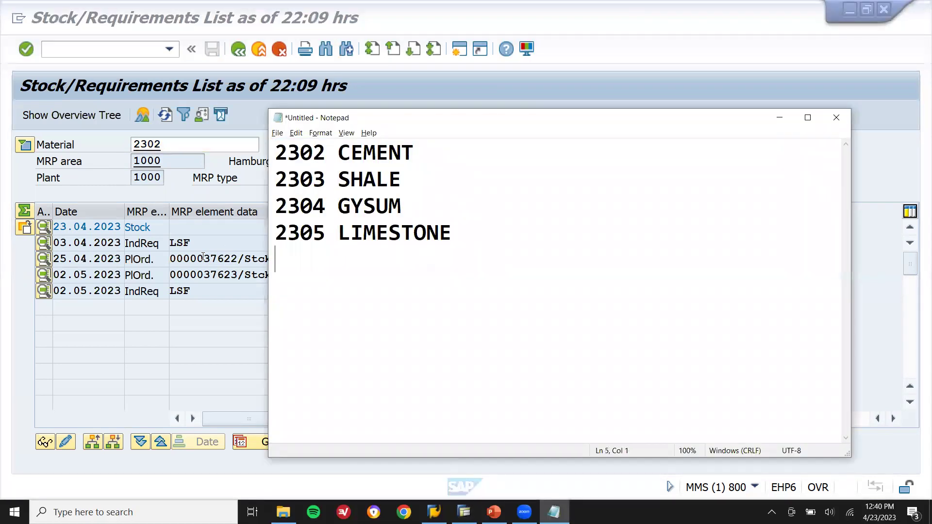
{"action": "key", "text": "Return"}
{"action": "key", "text": "ctrl+v"}
{"action": "key", "text": "Return"}
{"action": "key", "text": "ctrl+v"}
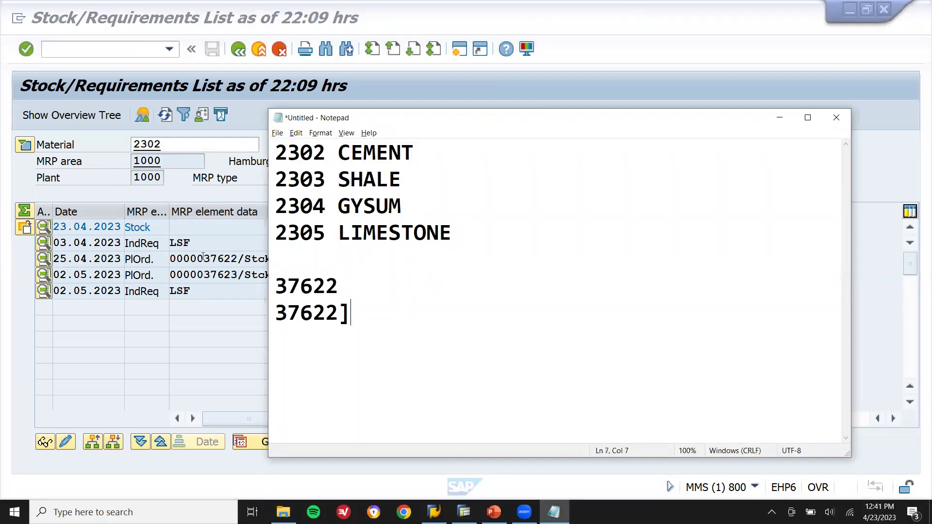
{"action": "key", "text": "BackSpace"}
{"action": "type", "text": "3"}
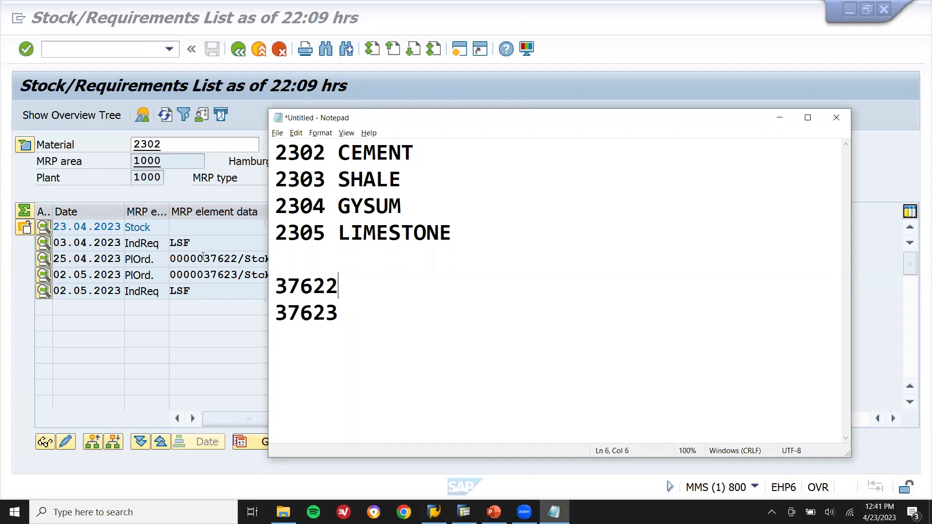
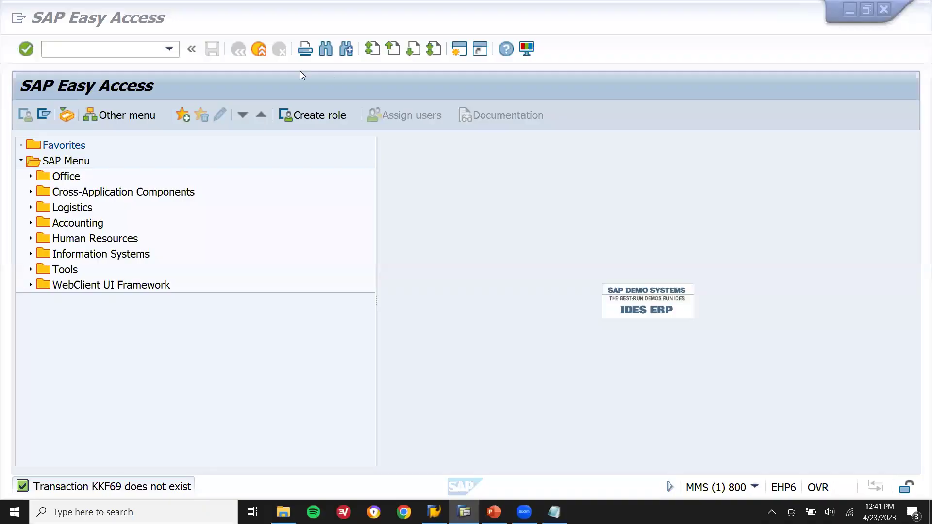
Go to transaction KKF6N and start creating a product cost collector for material 2302 in plant 1000.
{"action": "left_click", "coordinate": [102, 50]}
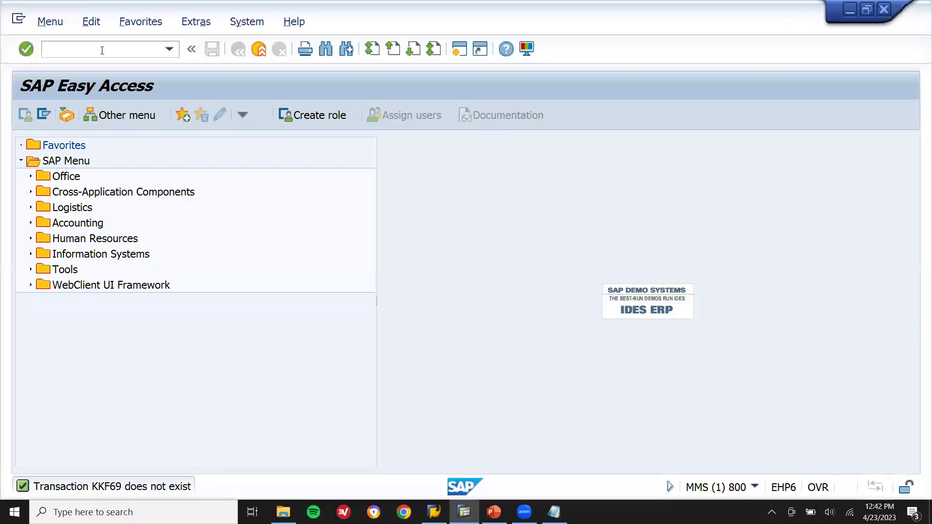
{"action": "type", "text": "KKF6N"}
{"action": "key", "text": "Return"}
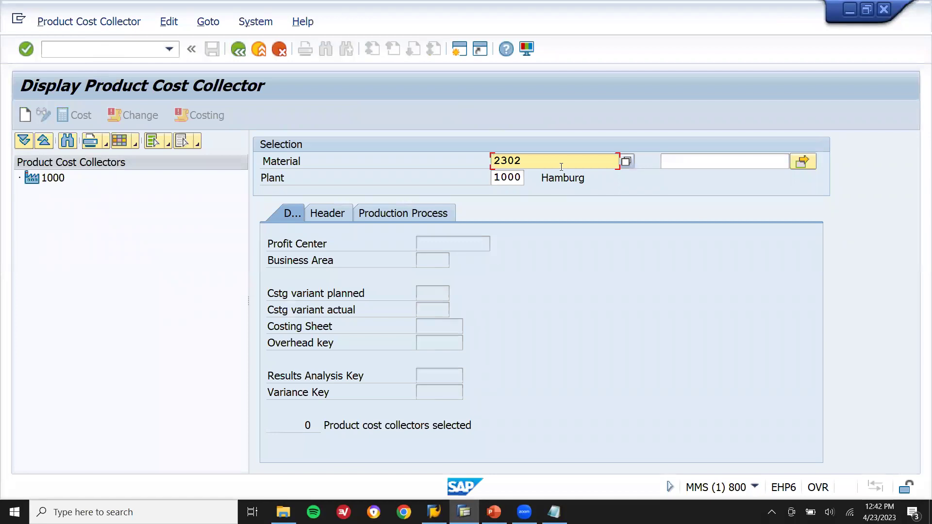
{"action": "left_click", "coordinate": [489, 160]}
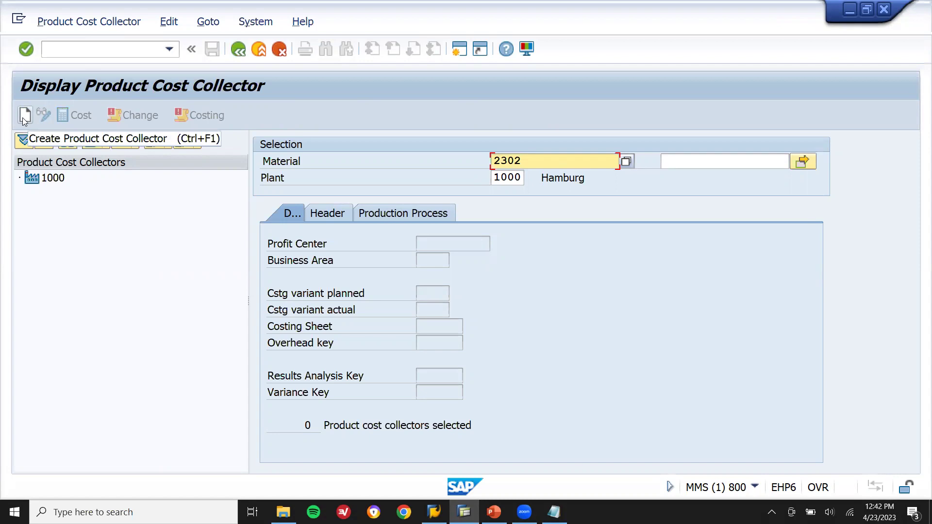
{"action": "left_click", "coordinate": [22, 117]}
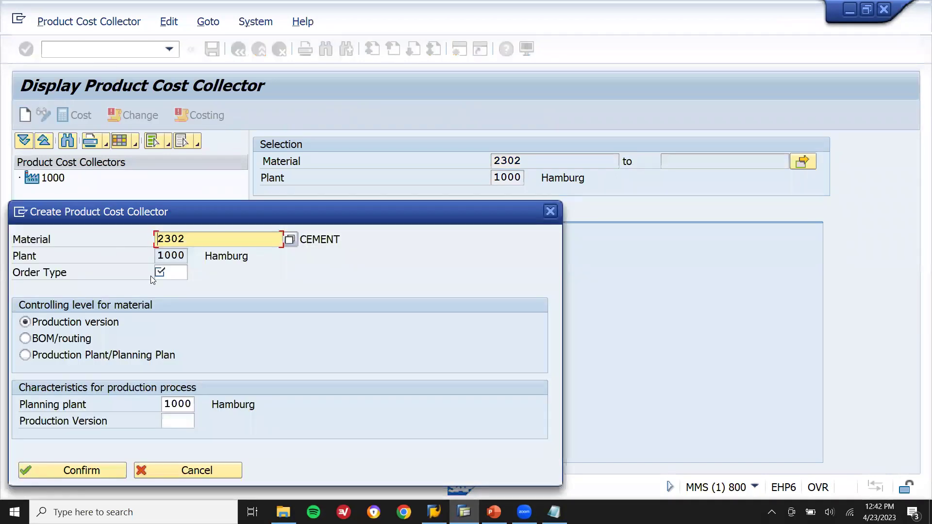
Assign order type RM01 and production version ZZZ2 to the CEMENT product cost collector and confirm the entries.
{"action": "left_click", "coordinate": [169, 275]}
{"action": "key", "text": "F4"}
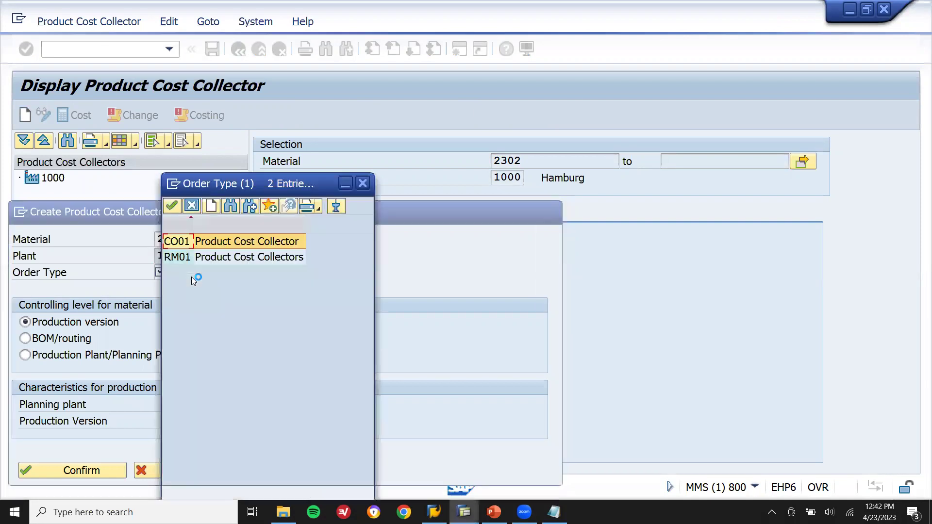
{"action": "double_click", "coordinate": [188, 262]}
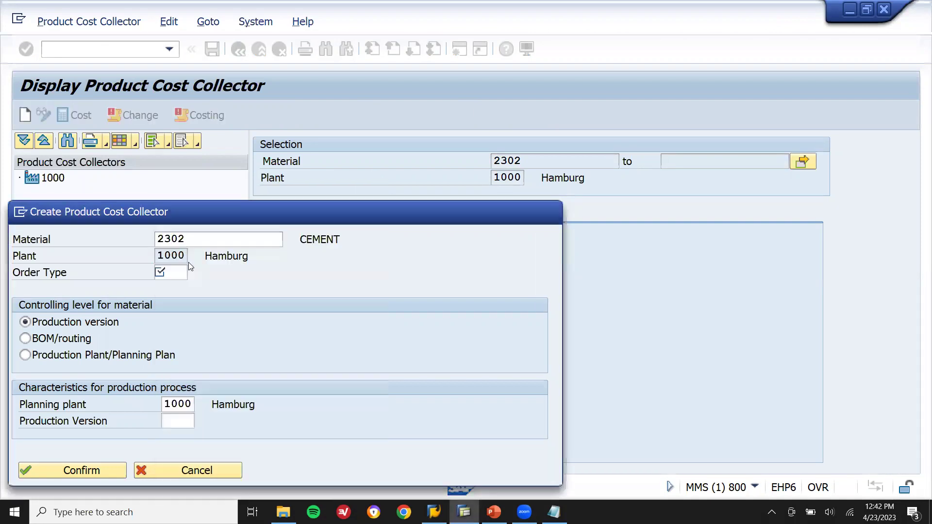
{"action": "left_click", "coordinate": [183, 425]}
{"action": "key", "text": "F4"}
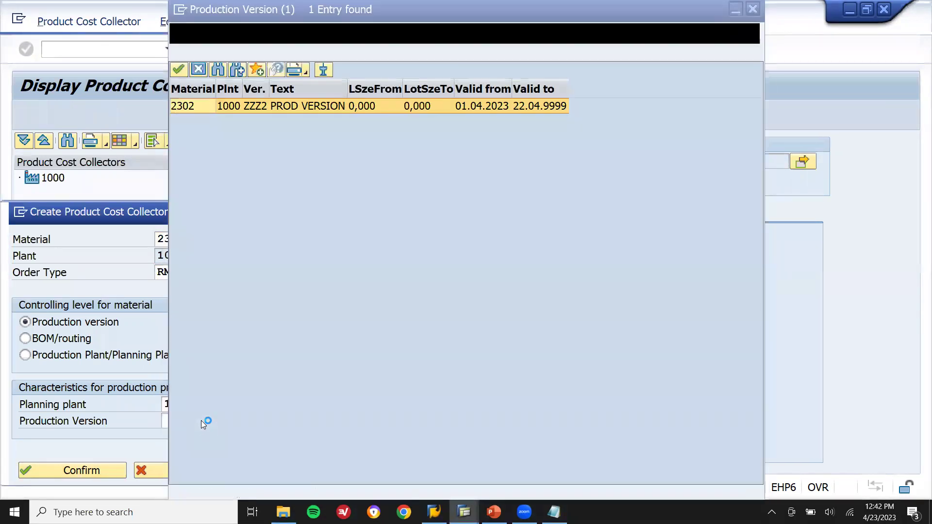
{"action": "double_click", "coordinate": [255, 106]}
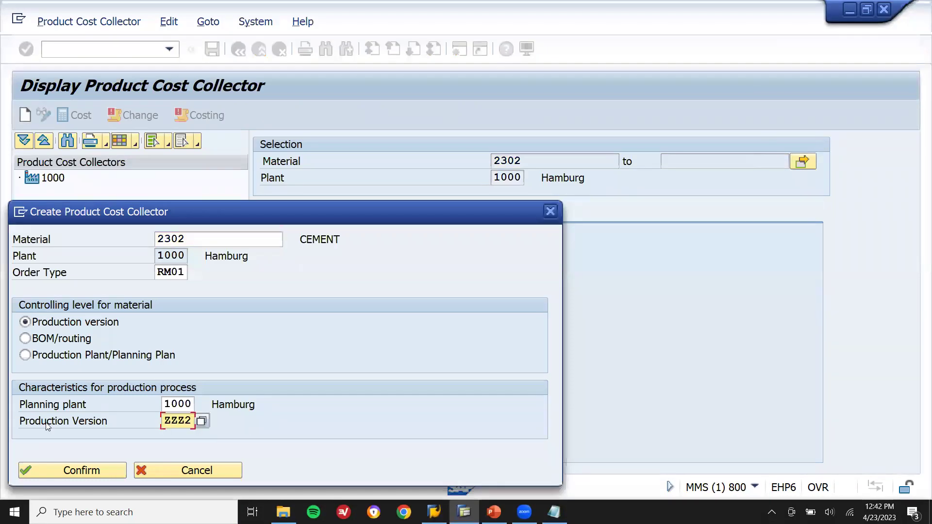
{"action": "left_click", "coordinate": [68, 477]}
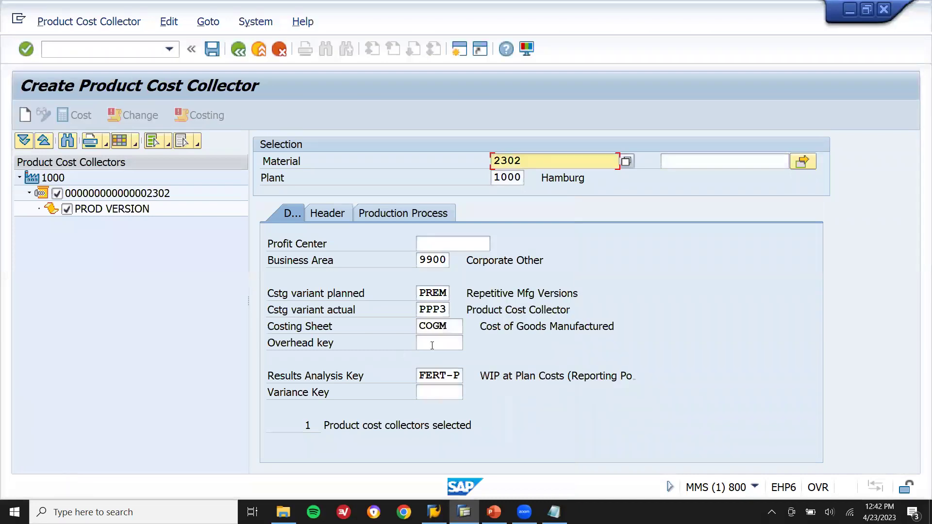
Save the product cost collector without a profit center, create its preliminary cost estimate, and return to SAP Easy Access.
{"action": "left_click", "coordinate": [213, 54]}
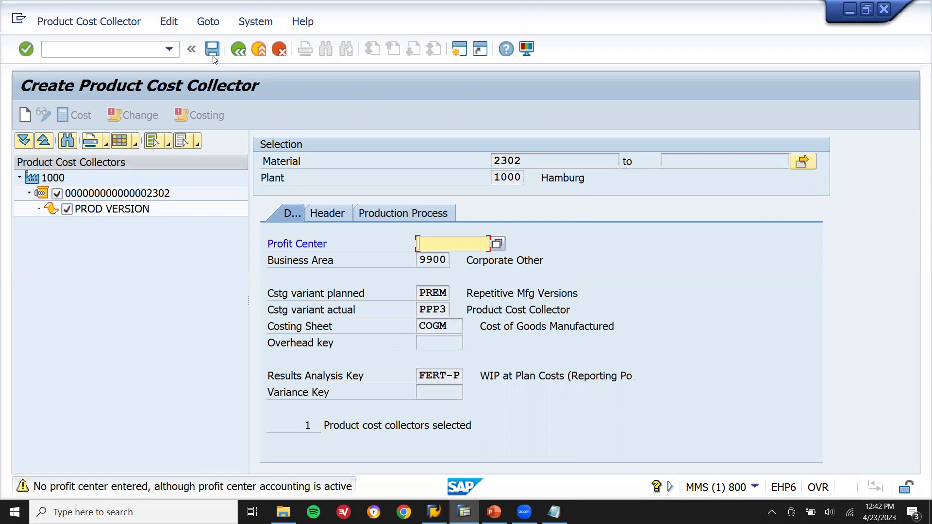
{"action": "left_click", "coordinate": [213, 53]}
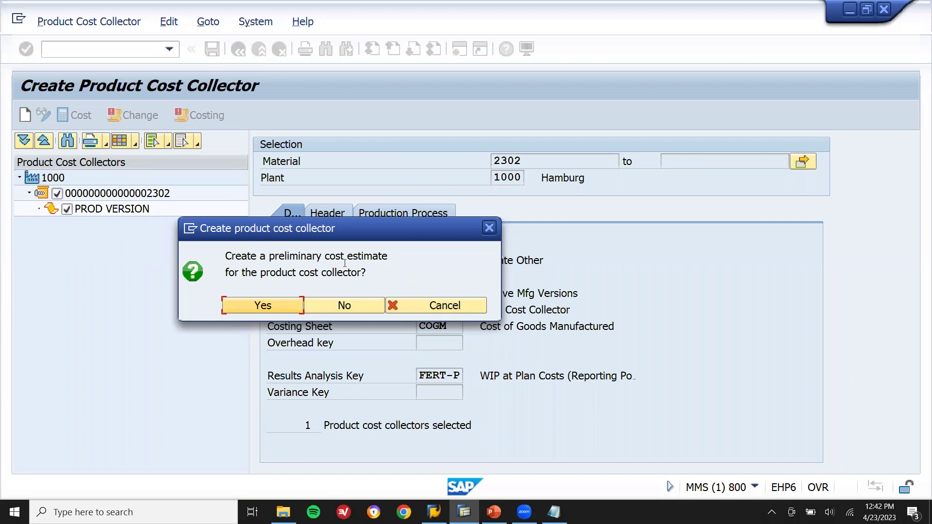
{"action": "left_click", "coordinate": [260, 305]}
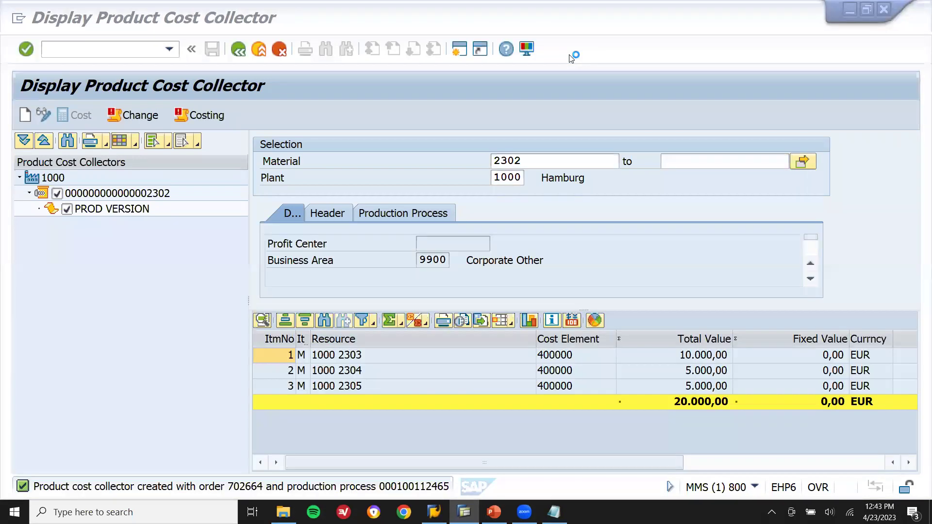
{"action": "left_click", "coordinate": [696, 402]}
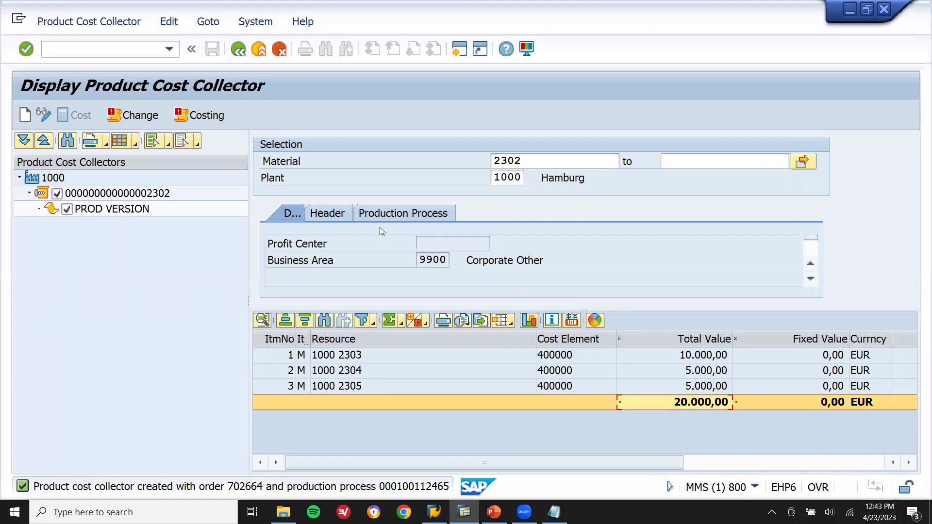
{"action": "left_click", "coordinate": [261, 51]}
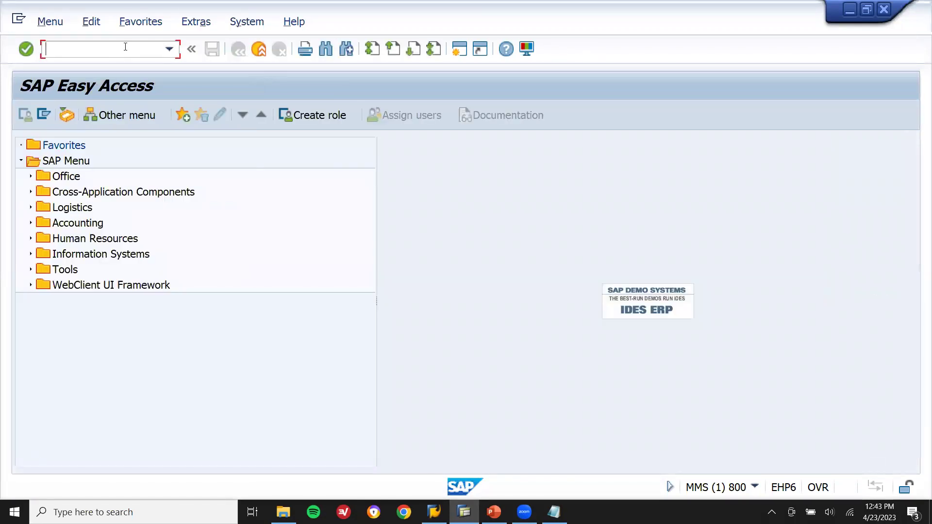
Go to transaction MFBF and enter the first planned order number recorded in Notepad as the planned order for assembly backflush.
{"action": "type", "text": "MFBF"}
{"action": "key", "text": "Return"}
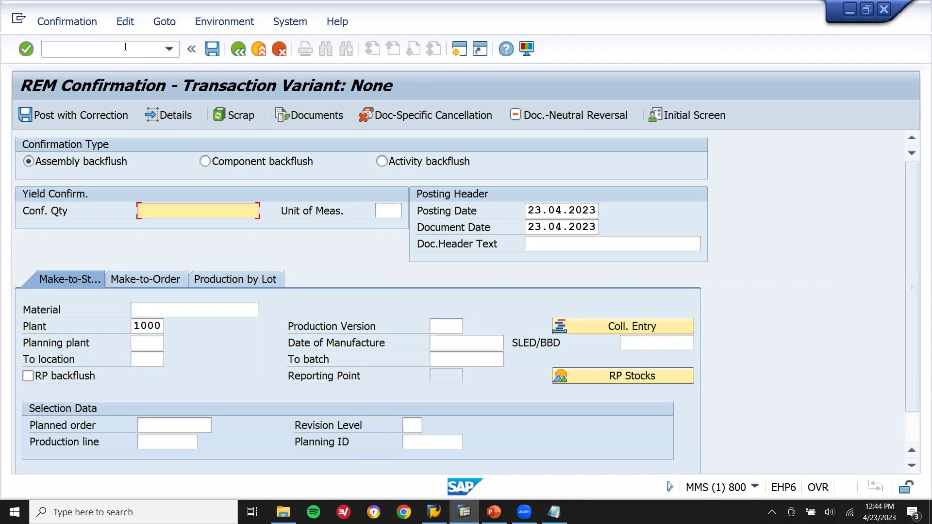
{"action": "left_click", "coordinate": [158, 422]}
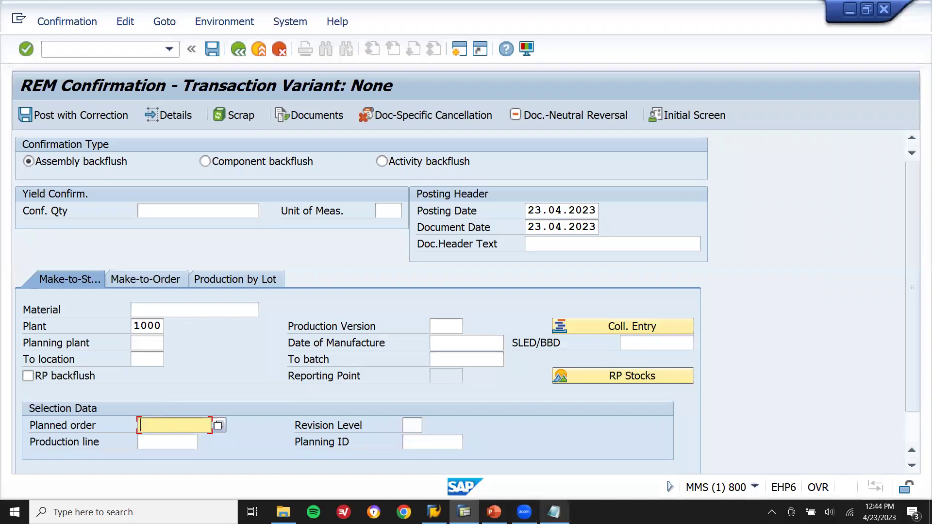
{"action": "key", "text": "alt+Tab"}
{"action": "double_click", "coordinate": [315, 315]}
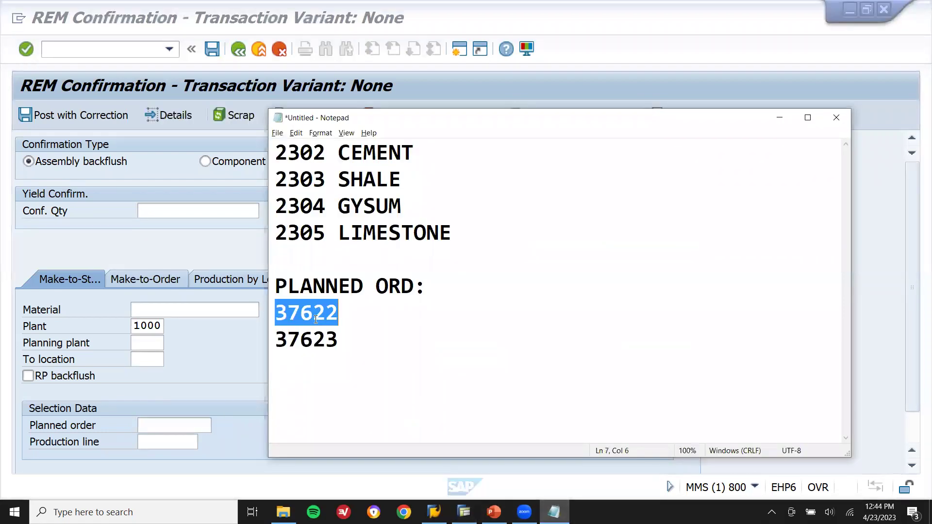
{"action": "key", "text": "ctrl+c"}
{"action": "key", "text": "alt+Tab"}
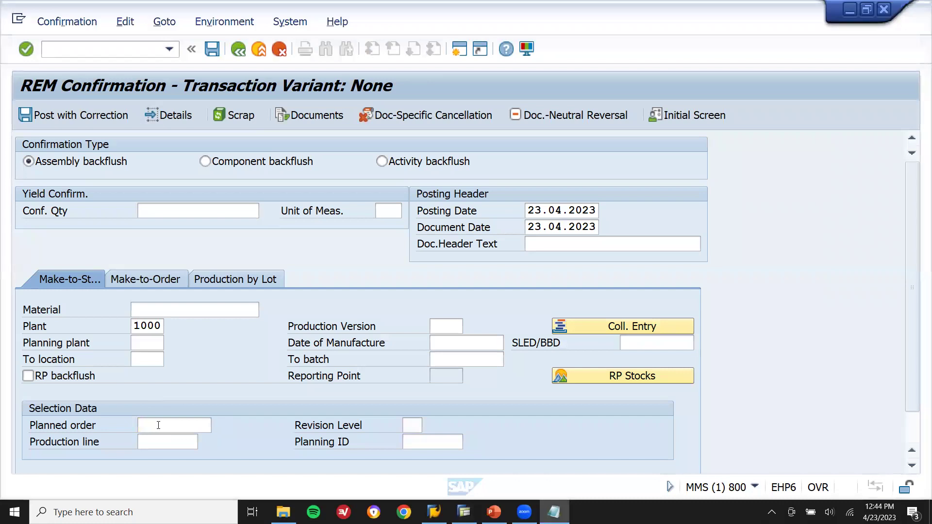
{"action": "key", "text": "ctrl+v"}
{"action": "key", "text": "Return"}
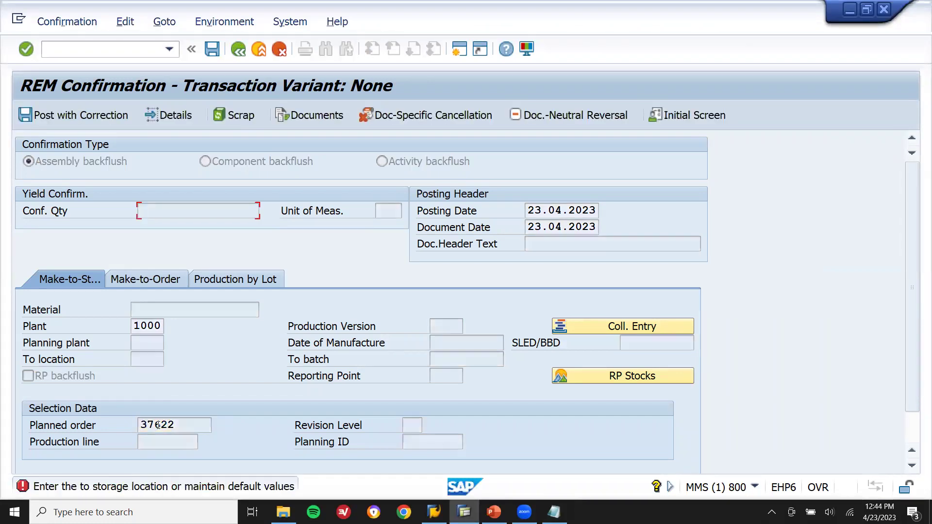
Set the confirmation quantity to 1 and the receiving storage location to 0001, and start posting with correction.
{"action": "type", "text": "1"}
{"action": "key", "text": "Return"}
{"action": "type", "text": "0001"}
{"action": "key", "text": "Return"}
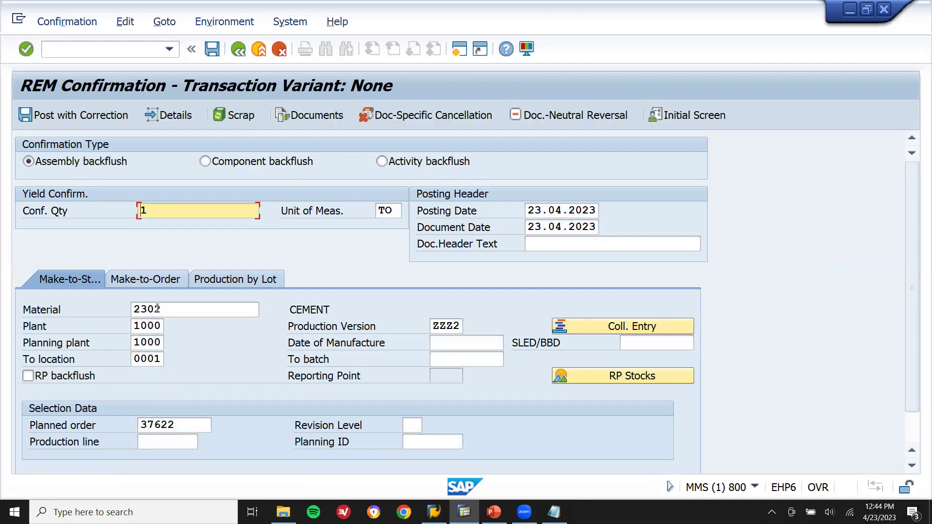
{"action": "left_click", "coordinate": [108, 122]}
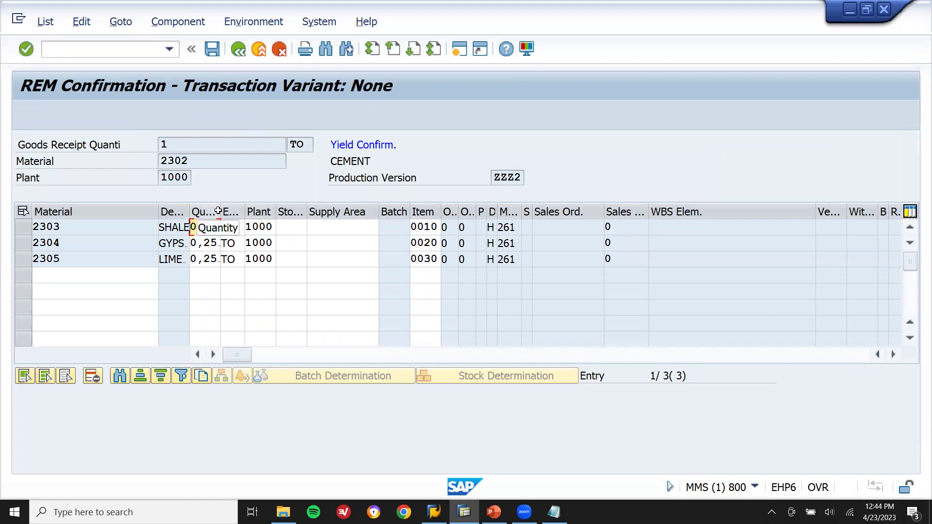
Widen the quantity and description columns of the component list and examine the component quantities against the goods receipt quantity.
{"action": "left_click_drag", "start_coordinate": [220, 215], "coordinate": [248, 214]}
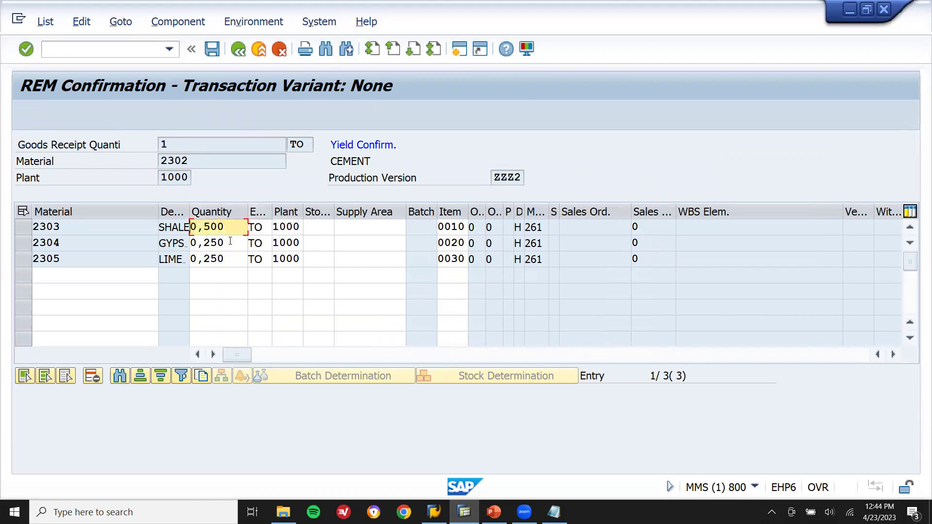
{"action": "left_click", "coordinate": [230, 241]}
{"action": "left_click", "coordinate": [230, 260]}
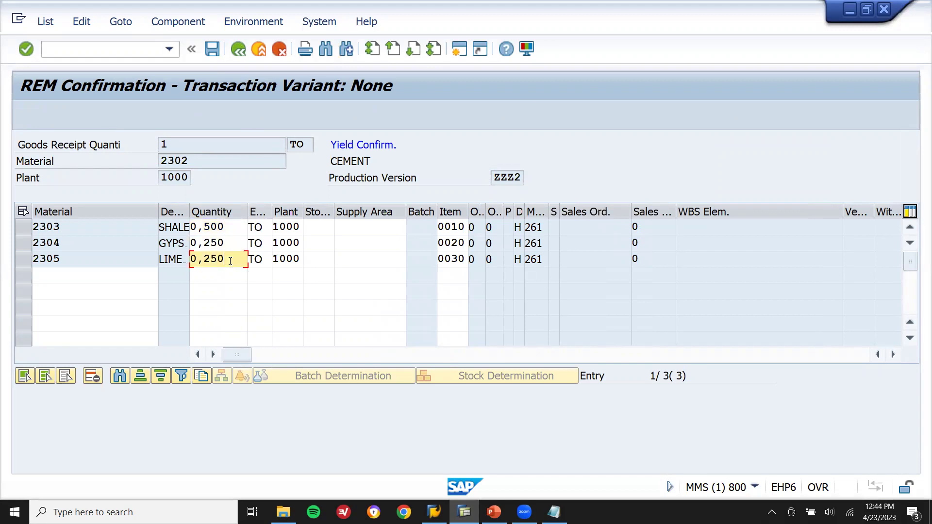
{"action": "left_click_drag", "start_coordinate": [194, 210], "coordinate": [223, 209]}
{"action": "left_click", "coordinate": [161, 146]}
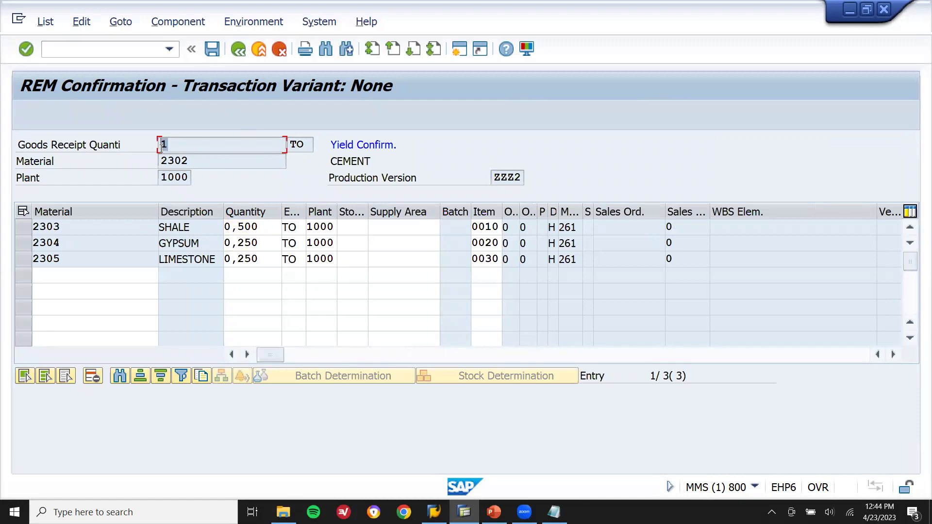
{"action": "double_click", "coordinate": [162, 145]}
Set storage location 0001 for SHALE, GYPSUM and LIMESTONE and post the backflush.
{"action": "left_click", "coordinate": [360, 227]}
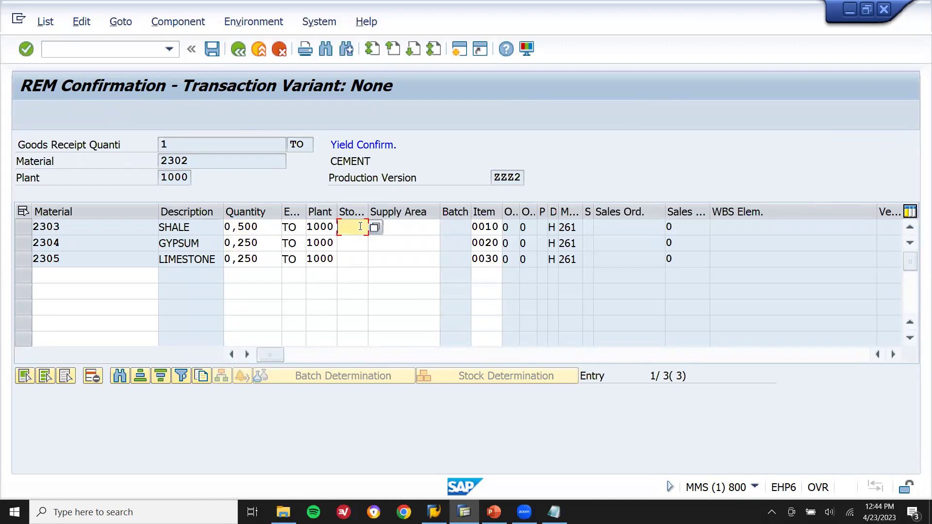
{"action": "type", "text": "0001"}
{"action": "key", "text": "Down"}
{"action": "type", "text": "0001"}
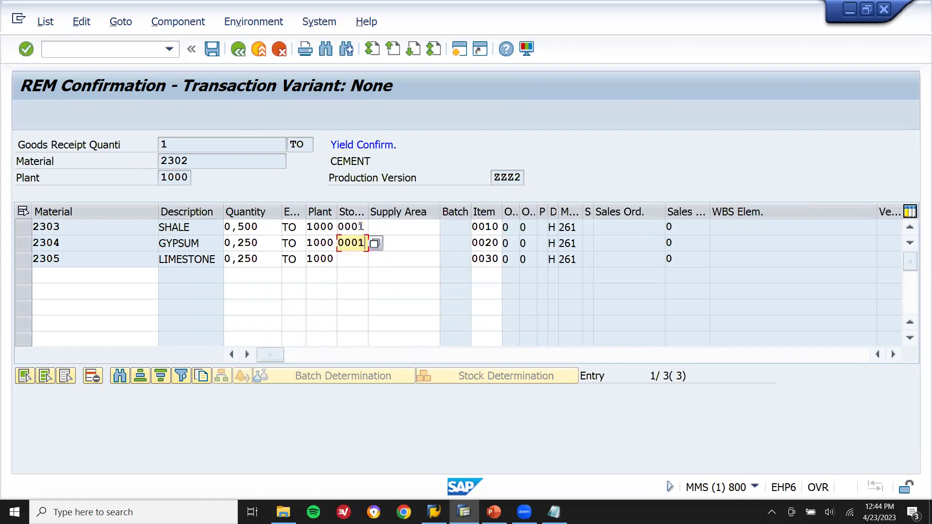
{"action": "key", "text": "Down"}
{"action": "type", "text": "000"}
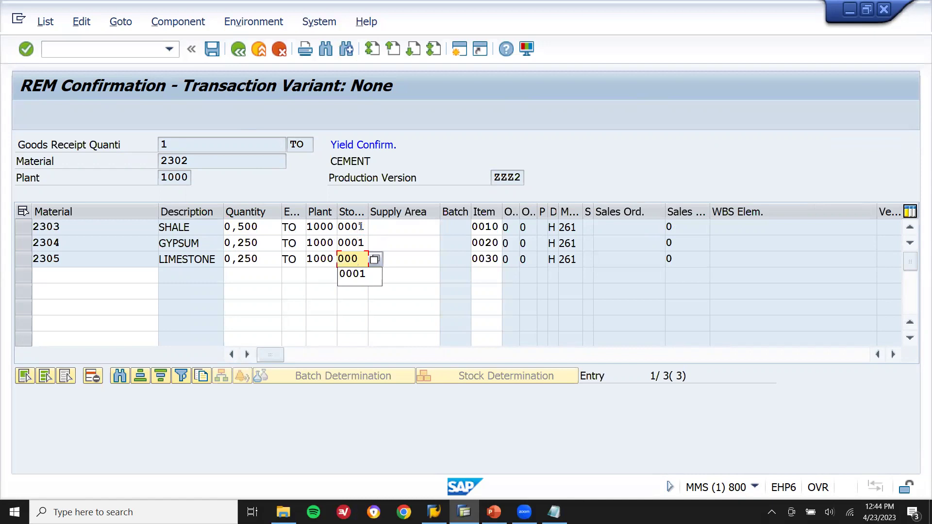
{"action": "type", "text": "1"}
{"action": "key", "text": "Return"}
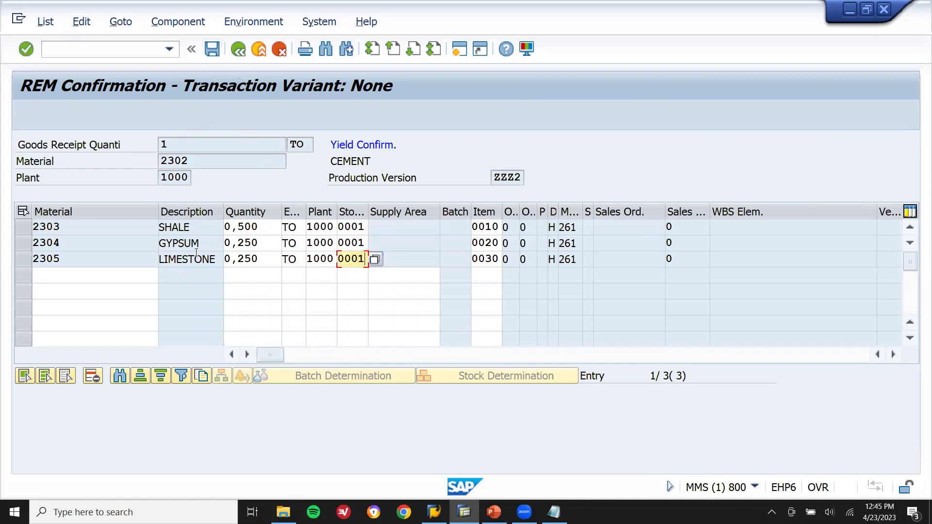
{"action": "left_click", "coordinate": [214, 51]}
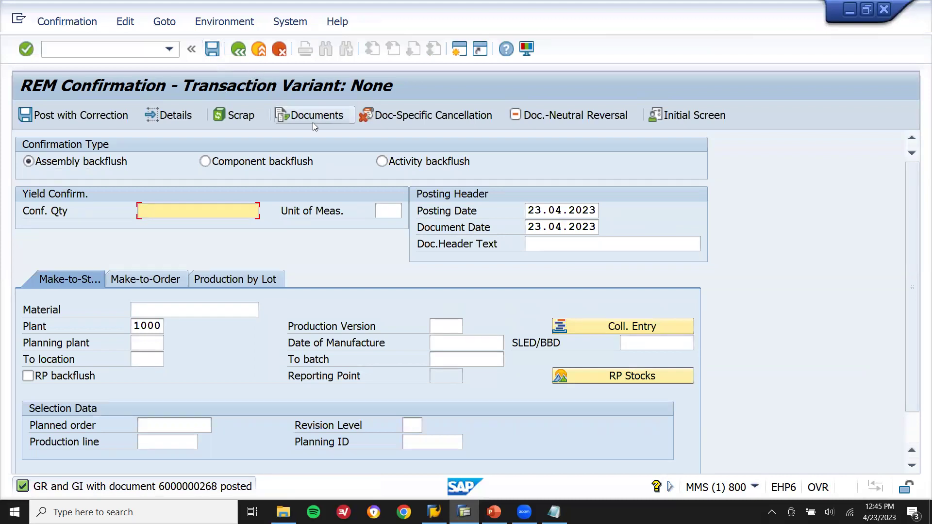
Switch to Notepad, review the three raw materials and the CEMENT entry in the material list, and return to SAP.
{"action": "left_click", "coordinate": [553, 511]}
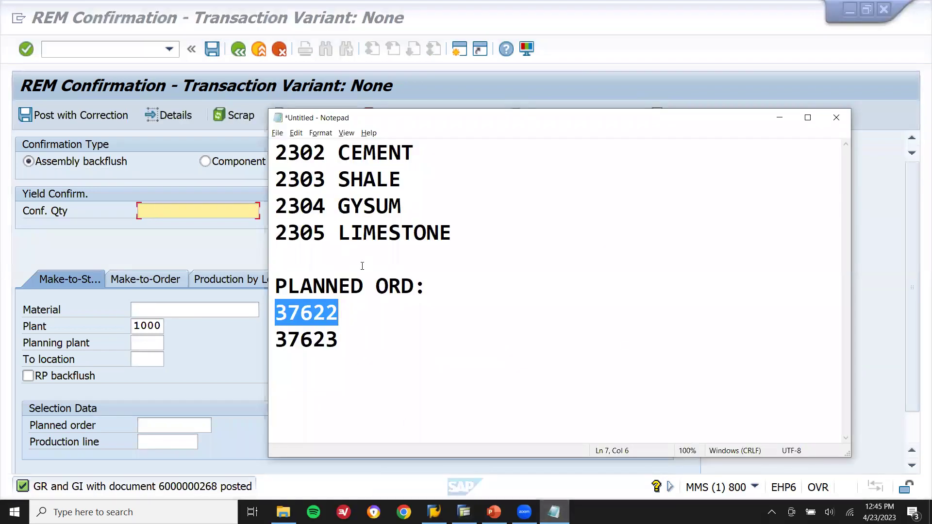
{"action": "left_click_drag", "start_coordinate": [274, 175], "coordinate": [452, 232]}
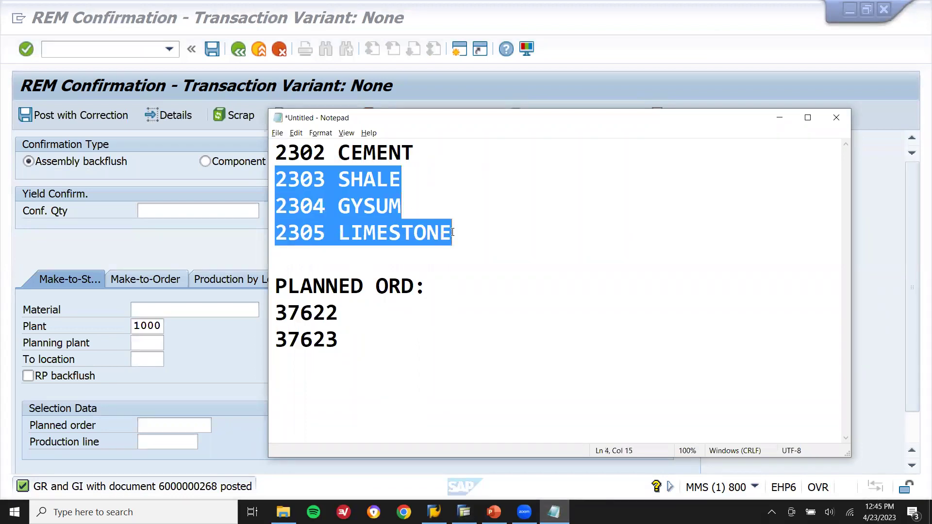
{"action": "left_click_drag", "start_coordinate": [416, 153], "coordinate": [280, 158]}
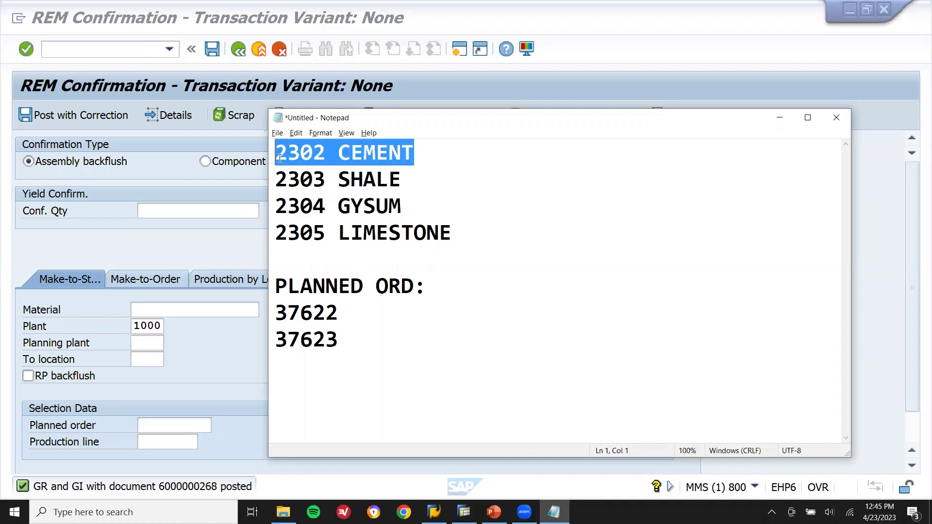
{"action": "left_click", "coordinate": [464, 512]}
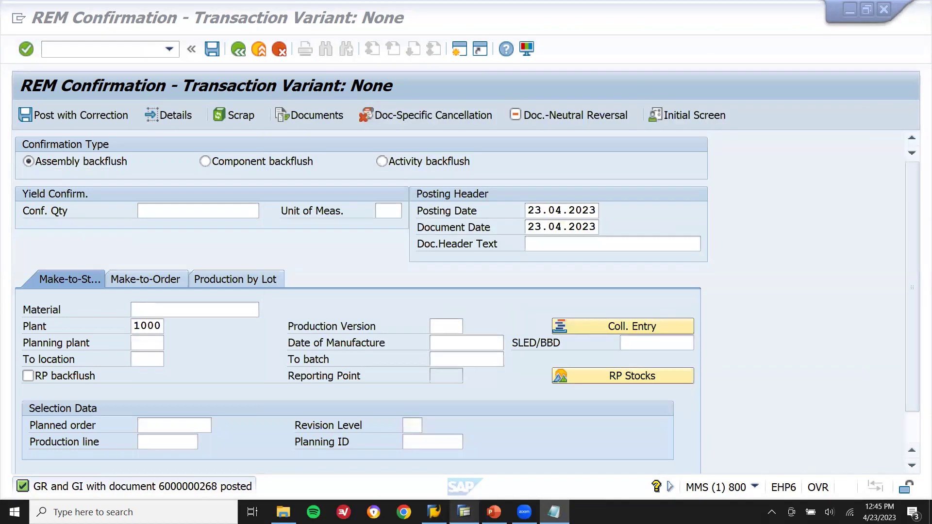
Switch directly to transaction MMBE and display the stock overview of material 2302 in plant 1000, storage location 0001.
{"action": "left_click", "coordinate": [192, 216]}
{"action": "left_click", "coordinate": [117, 50]}
{"action": "type", "text": "/NMMBE"}
{"action": "key", "text": "Return"}
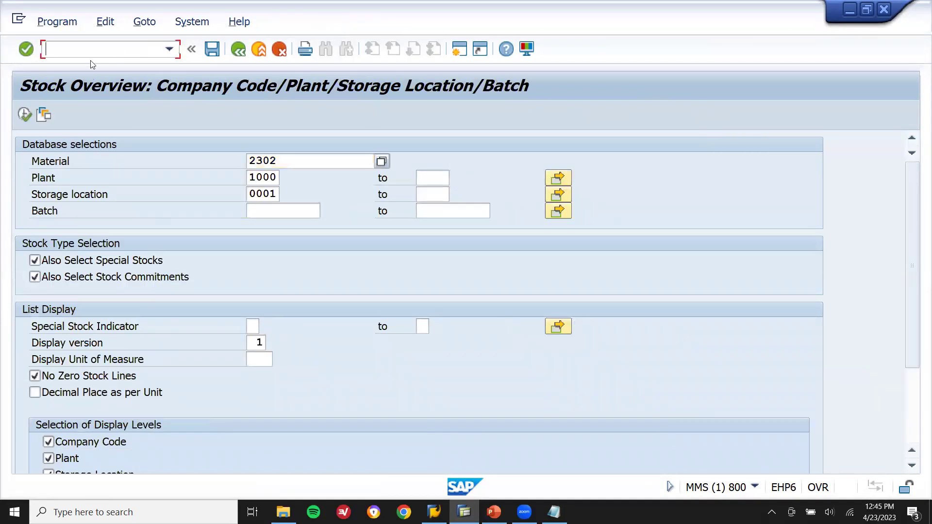
{"action": "left_click", "coordinate": [26, 121]}
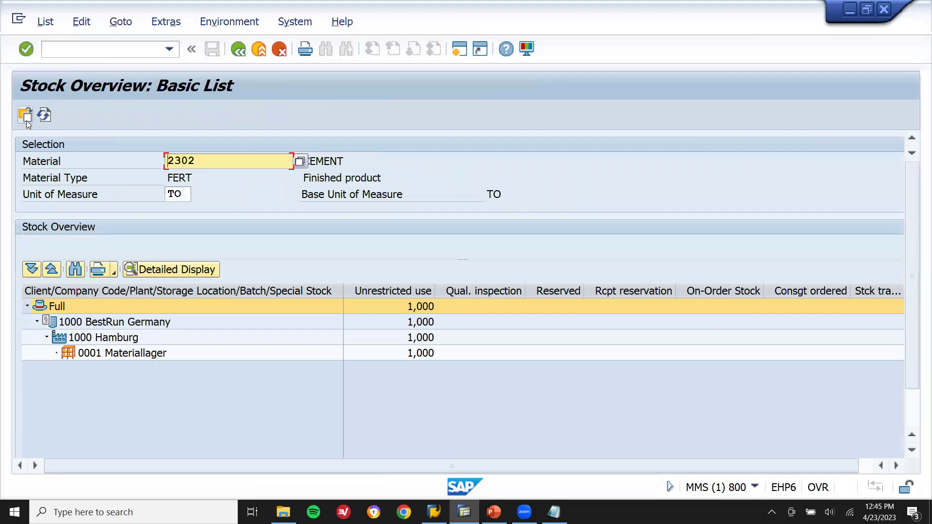
Display the stock overview of raw material 2303 and of raw material 2304.
{"action": "key", "text": "BackSpace"}
{"action": "type", "text": "3"}
{"action": "left_click", "coordinate": [25, 115]}
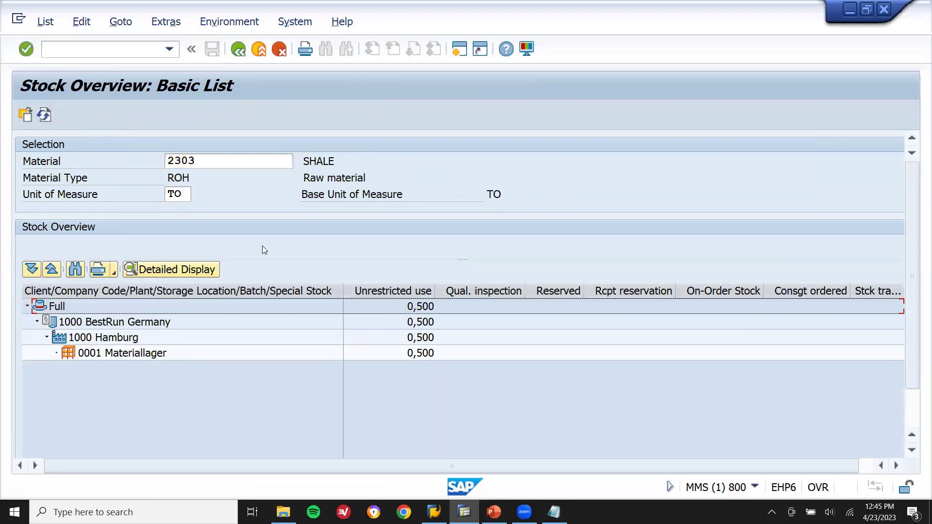
{"action": "left_click", "coordinate": [227, 158]}
{"action": "key", "text": "BackSpace"}
{"action": "type", "text": "4"}
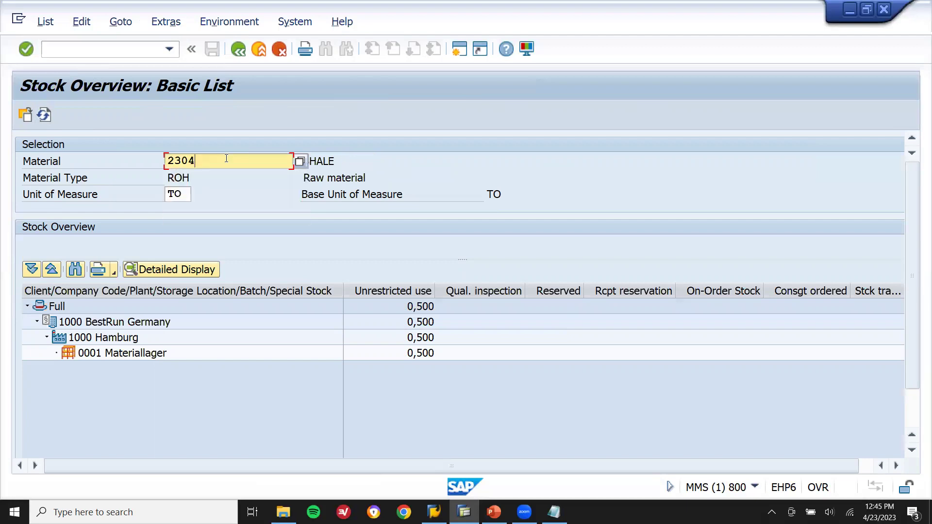
{"action": "left_click", "coordinate": [25, 118]}
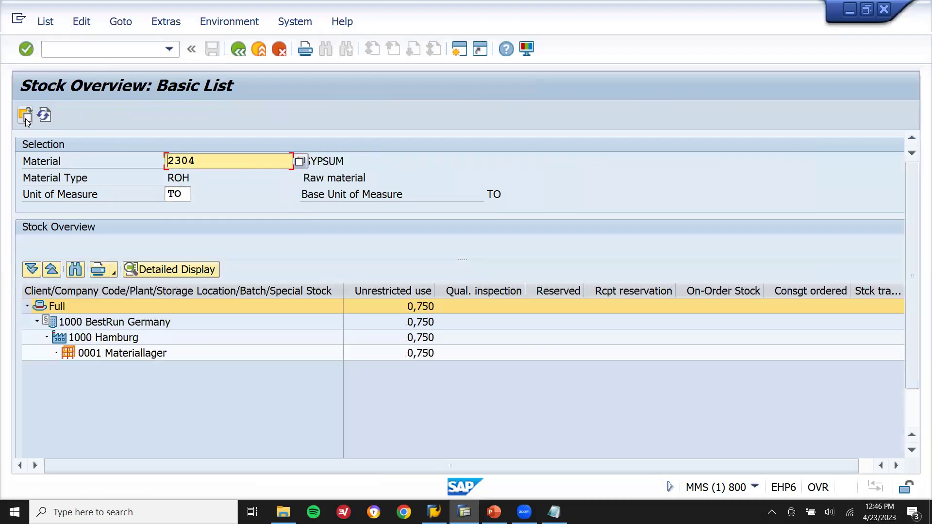
Display the stock overview of raw material 2305 and return to SAP Easy Access.
{"action": "key", "text": "BackSpace"}
{"action": "type", "text": "5"}
{"action": "left_click", "coordinate": [28, 114]}
{"action": "left_click", "coordinate": [260, 49]}
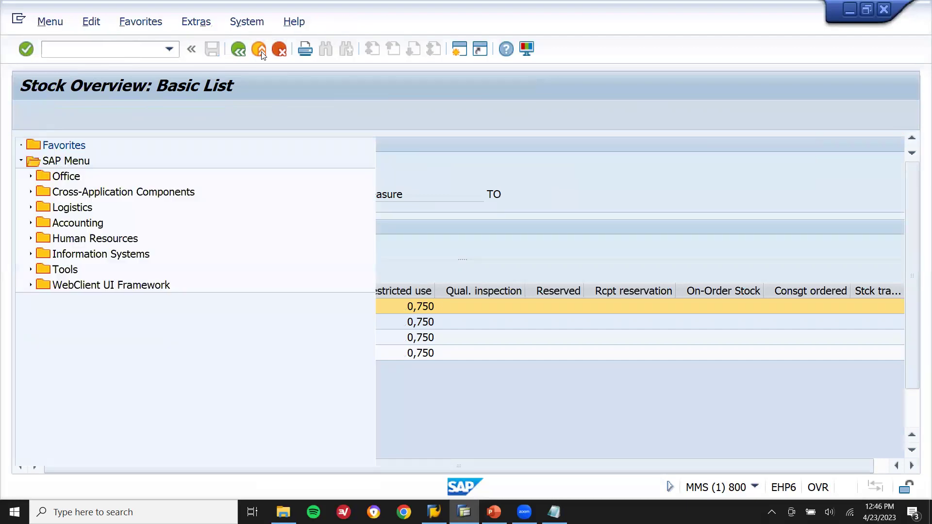